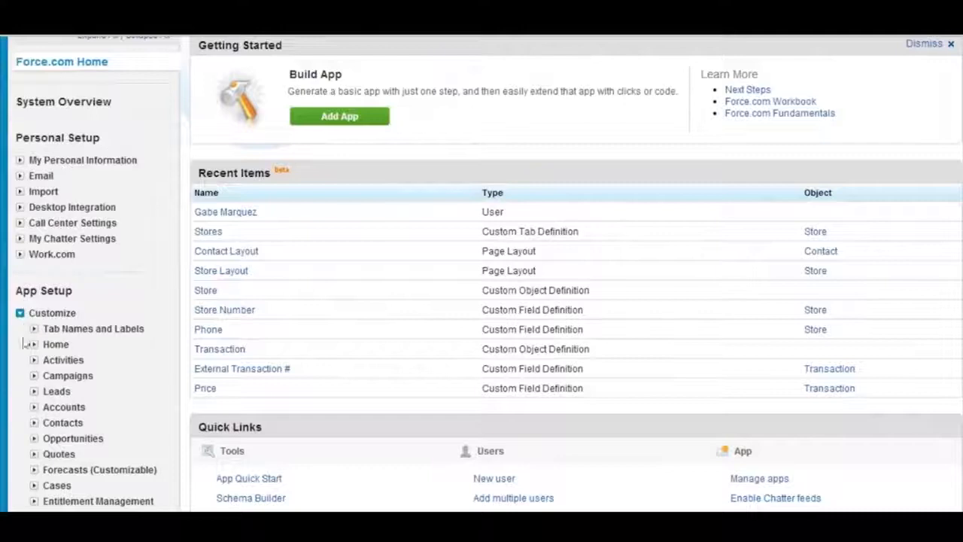
Open the list of fields for the standard Leads object in the app setup
{"action": "scroll", "coordinate": [30, 363], "scroll_direction": "down", "scroll_amount": 5}
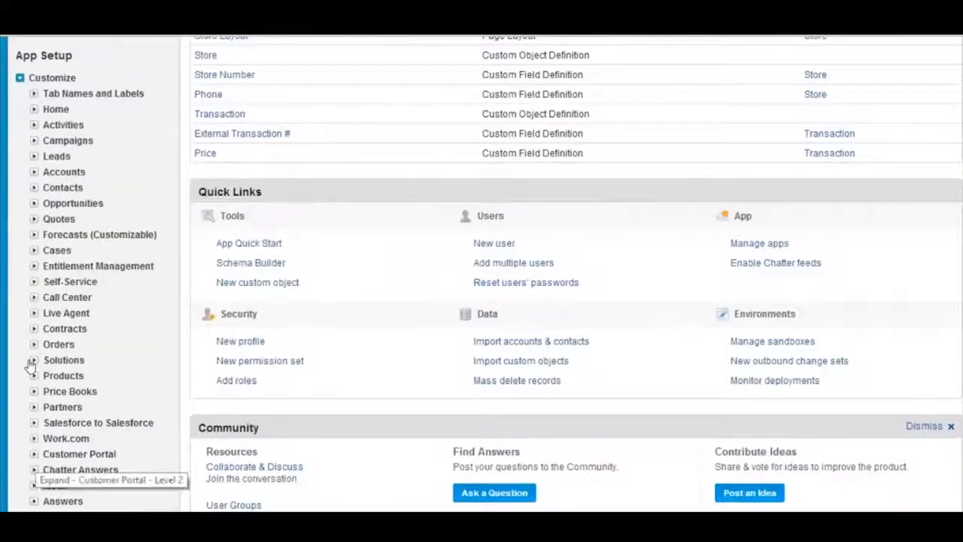
{"action": "scroll", "coordinate": [30, 363], "scroll_direction": "up", "scroll_amount": 4}
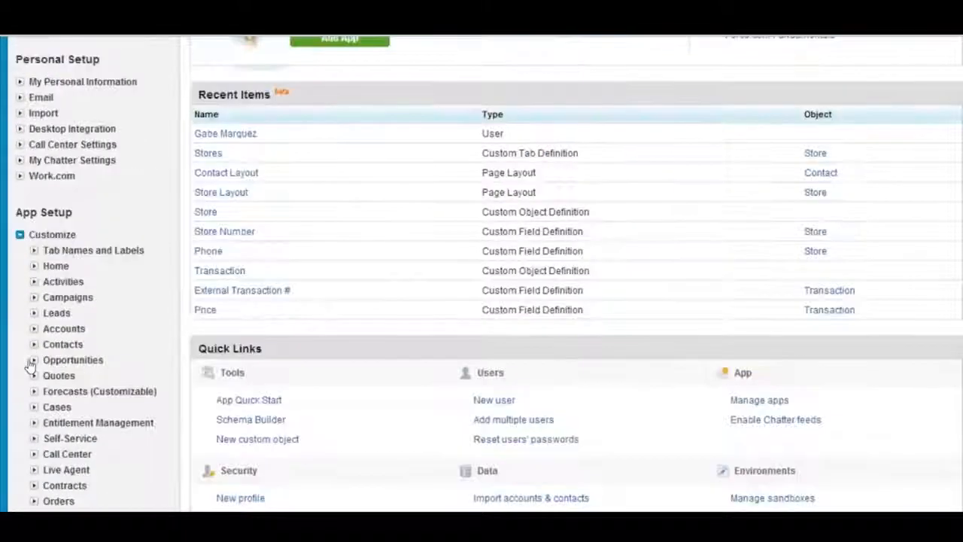
{"action": "left_click", "coordinate": [33, 313]}
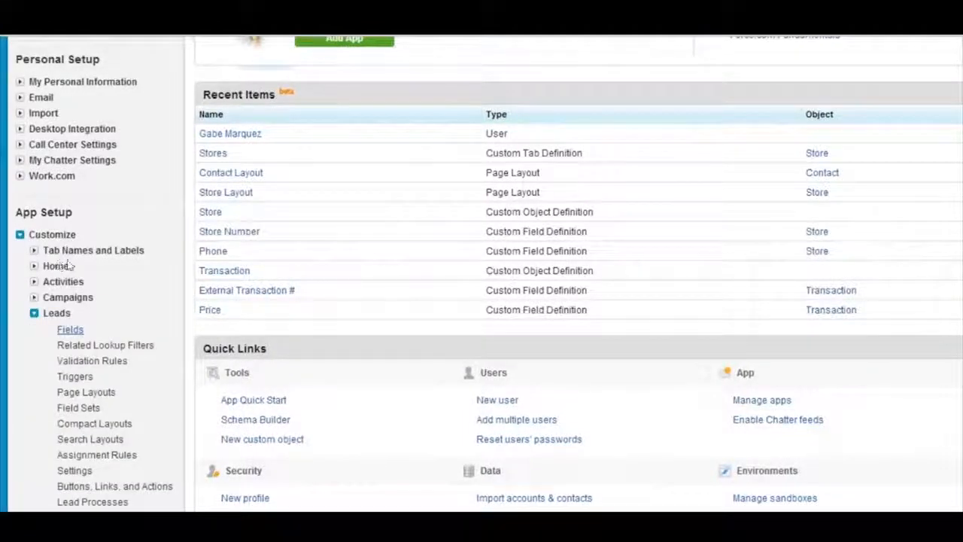
{"action": "left_click", "coordinate": [70, 330]}
Examine the Lead standard fields, including their labels, field names, data types and available edit or replace actions
{"action": "scroll", "coordinate": [231, 300], "scroll_direction": "down", "scroll_amount": 6}
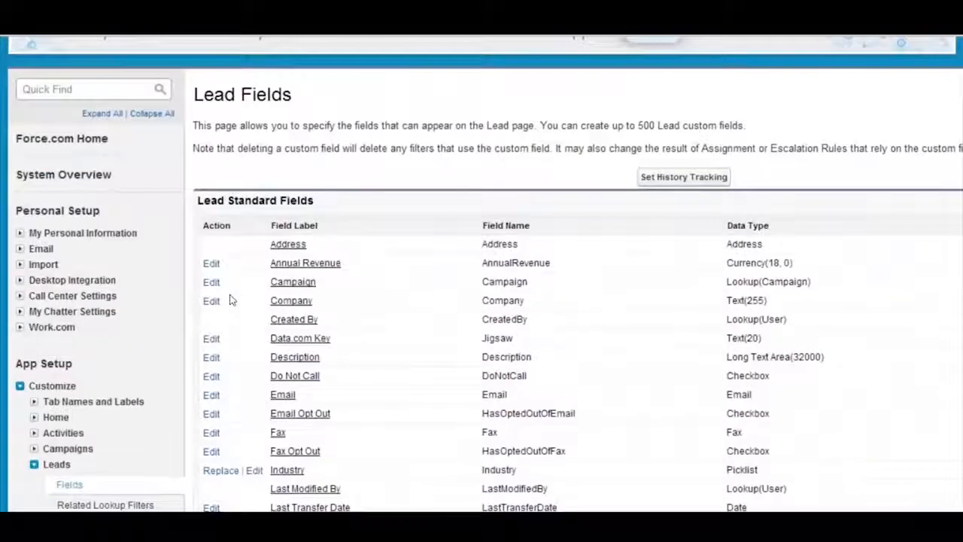
{"action": "scroll", "coordinate": [231, 299], "scroll_direction": "down", "scroll_amount": 1}
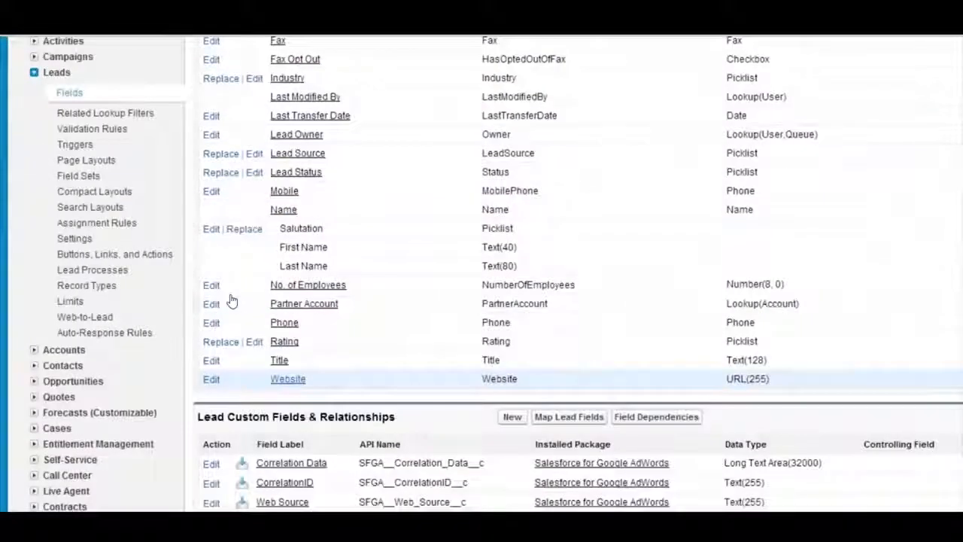
{"action": "scroll", "coordinate": [230, 301], "scroll_direction": "up", "scroll_amount": 4}
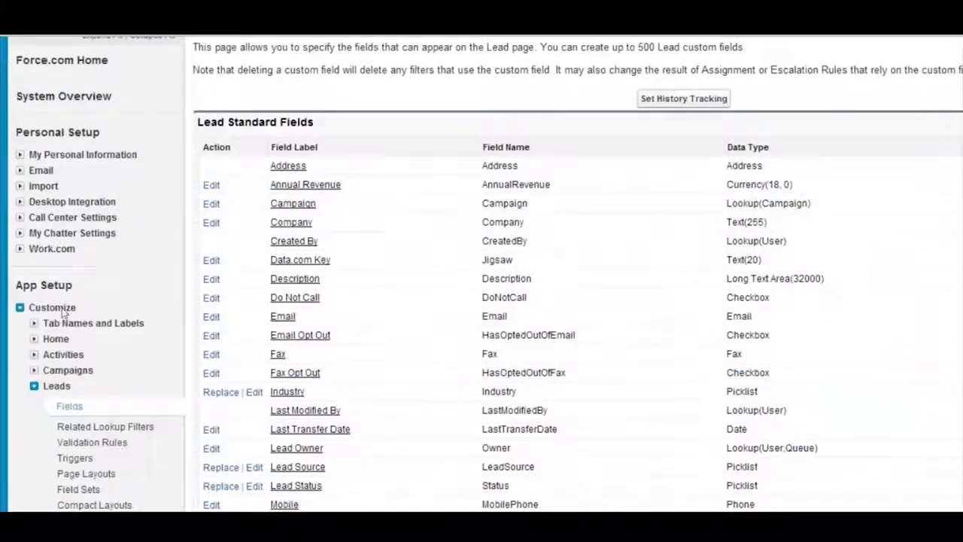
{"action": "scroll", "coordinate": [275, 267], "scroll_direction": "up", "scroll_amount": 2}
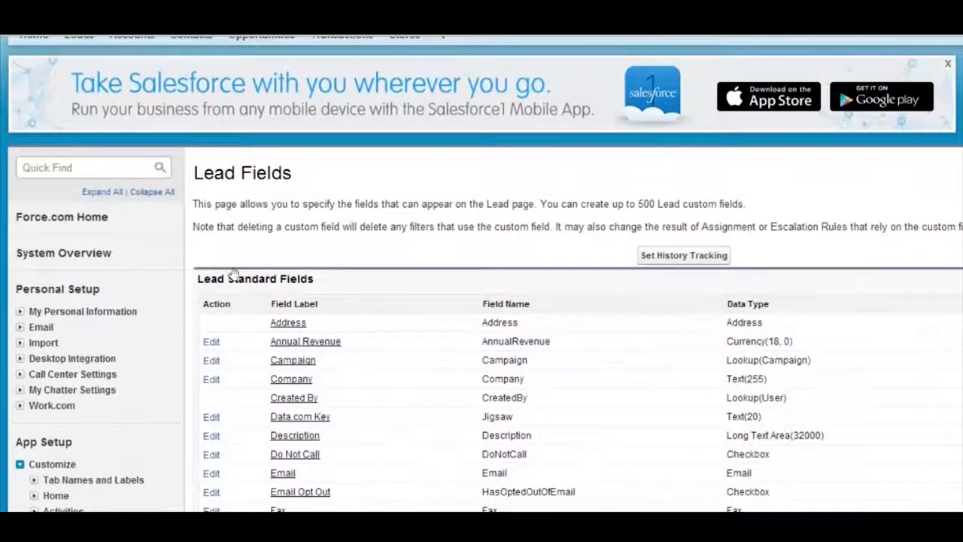
{"action": "scroll", "coordinate": [233, 274], "scroll_direction": "down", "scroll_amount": 3}
{"action": "scroll", "coordinate": [233, 274], "scroll_direction": "down", "scroll_amount": 3}
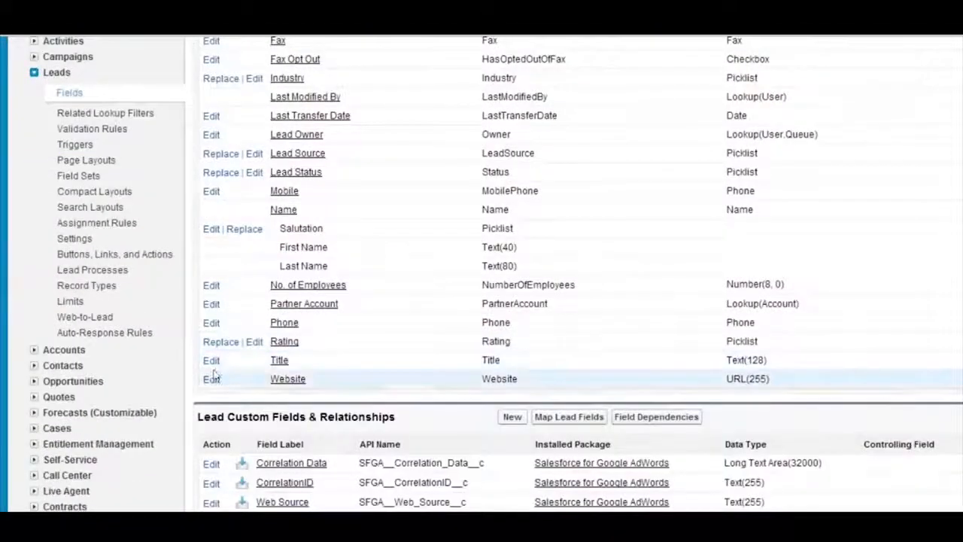
{"action": "scroll", "coordinate": [241, 377], "scroll_direction": "up", "scroll_amount": 2}
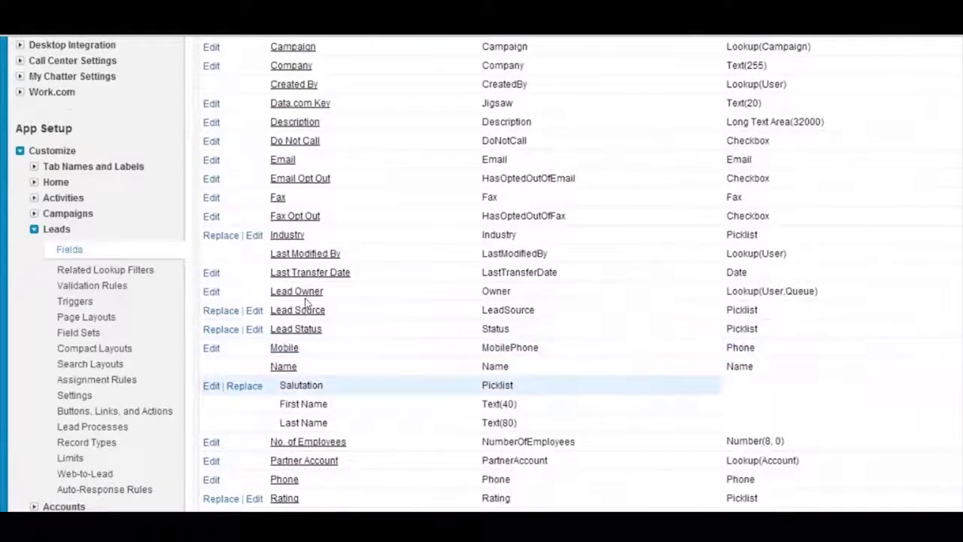
{"action": "scroll", "coordinate": [305, 303], "scroll_direction": "up", "scroll_amount": 2}
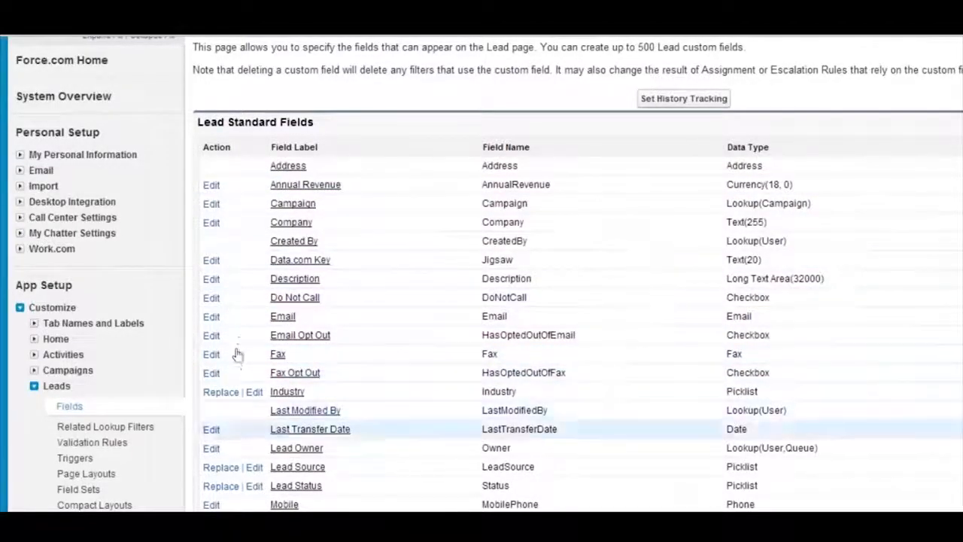
{"action": "scroll", "coordinate": [239, 362], "scroll_direction": "down", "scroll_amount": 1}
{"action": "scroll", "coordinate": [241, 362], "scroll_direction": "down", "scroll_amount": 1}
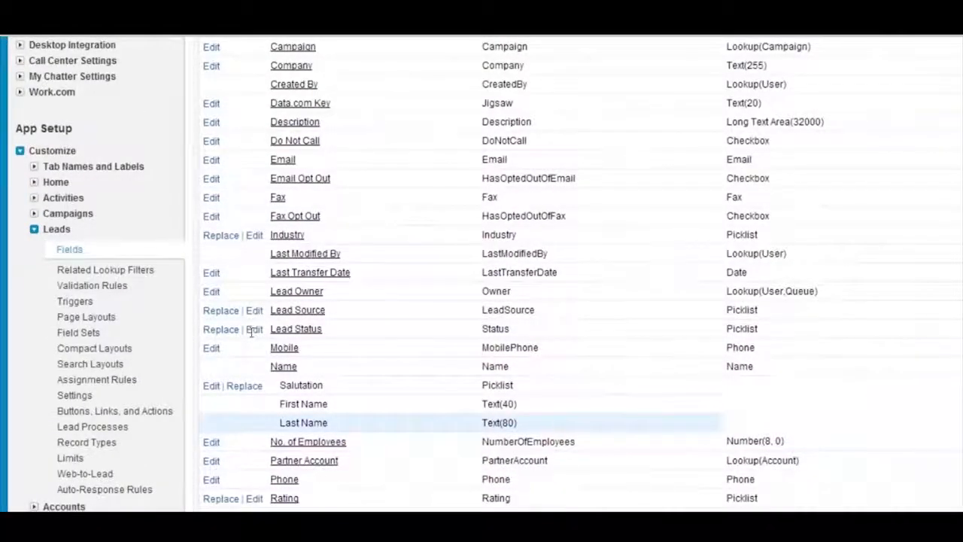
{"action": "scroll", "coordinate": [251, 332], "scroll_direction": "up", "scroll_amount": 1}
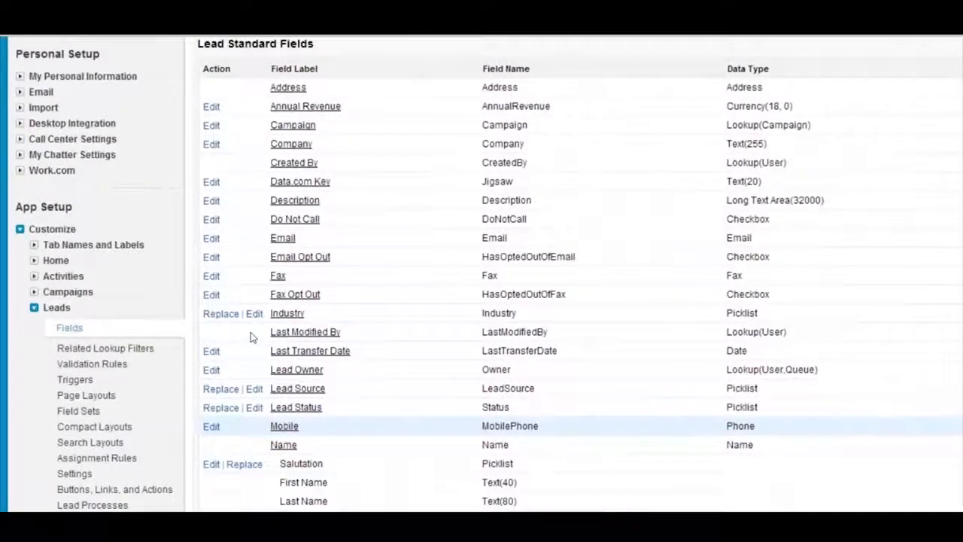
View the Lead Status field's definition page and return to the list of lead fields
{"action": "scroll", "coordinate": [252, 337], "scroll_direction": "down", "scroll_amount": 1}
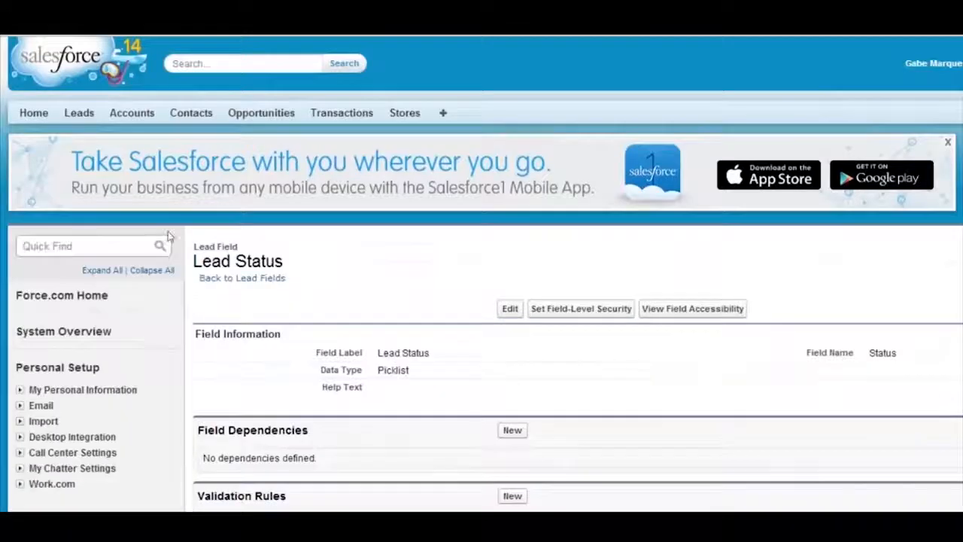
{"action": "scroll", "coordinate": [175, 226], "scroll_direction": "down", "scroll_amount": 1}
{"action": "scroll", "coordinate": [95, 79], "scroll_direction": "up", "scroll_amount": 1}
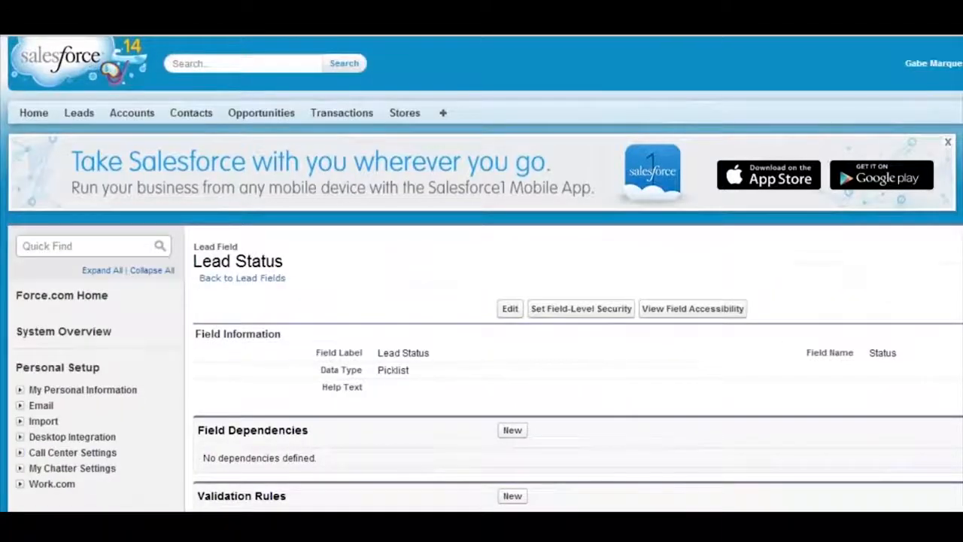
{"action": "left_click", "coordinate": [207, 284]}
Examine the Lead custom fields and relationships and compare them with the standard lead fields
{"action": "scroll", "coordinate": [225, 317], "scroll_direction": "down", "scroll_amount": 2}
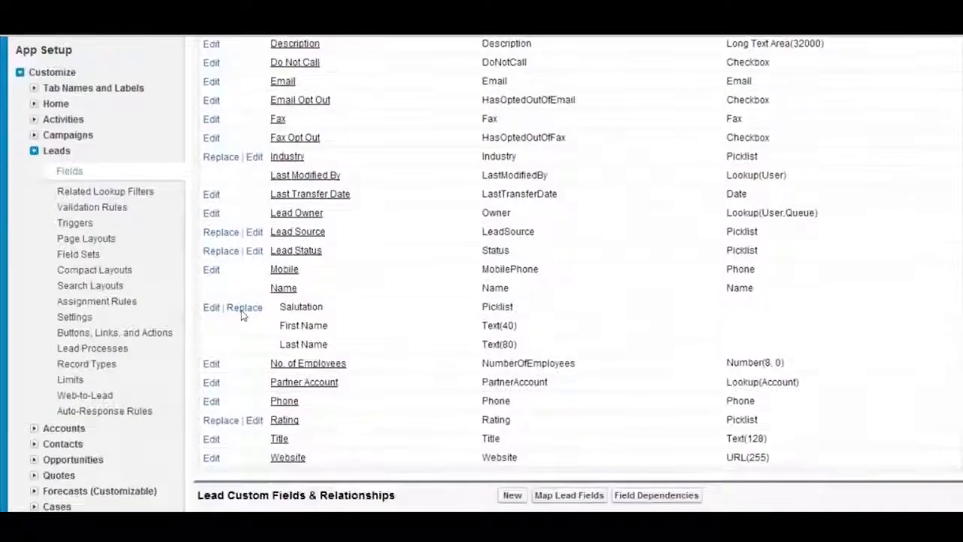
{"action": "scroll", "coordinate": [242, 315], "scroll_direction": "down", "scroll_amount": 2}
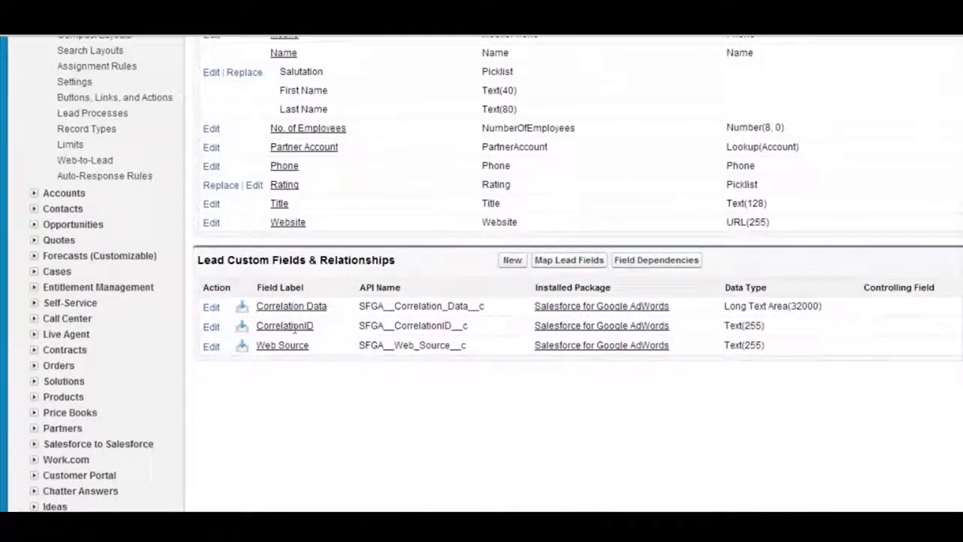
{"action": "scroll", "coordinate": [293, 325], "scroll_direction": "up", "scroll_amount": 1}
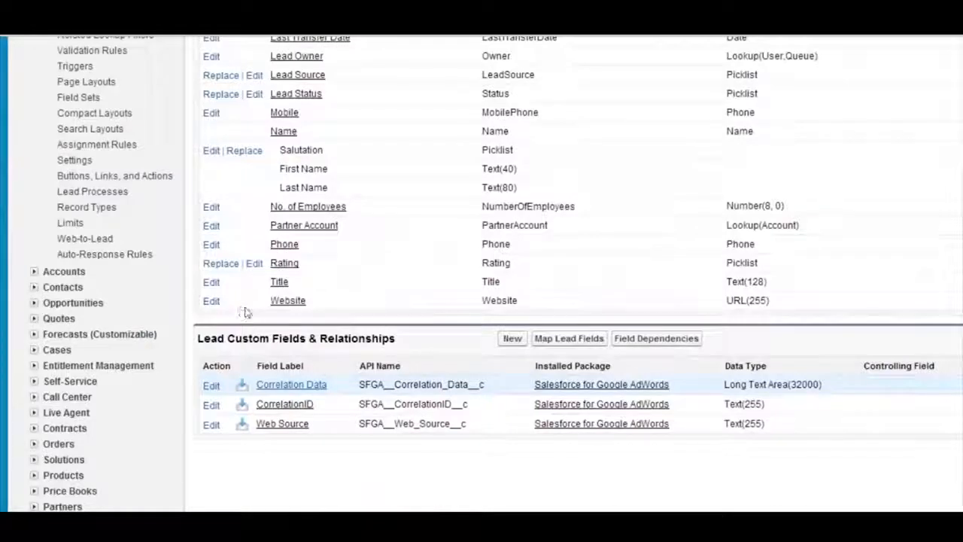
{"action": "scroll", "coordinate": [245, 312], "scroll_direction": "up", "scroll_amount": 3}
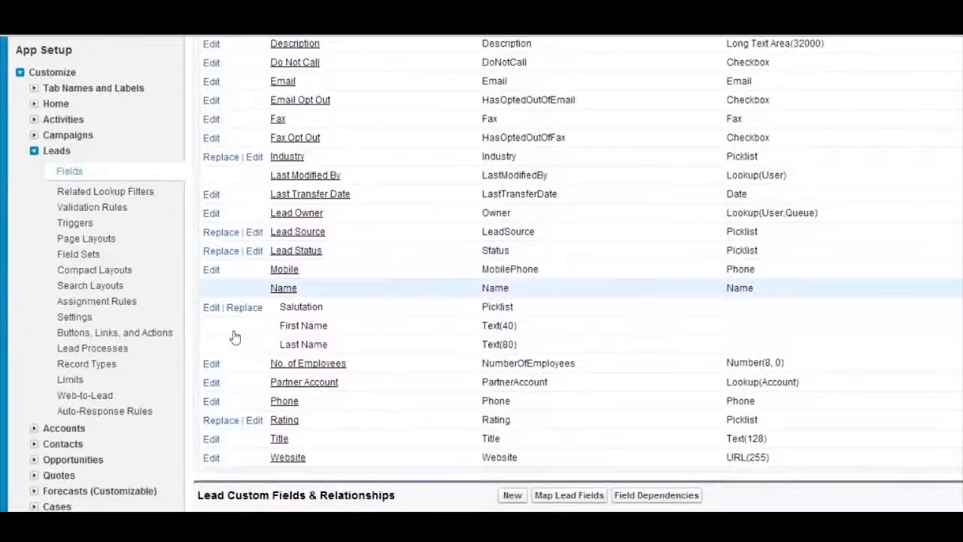
{"action": "scroll", "coordinate": [215, 362], "scroll_direction": "up", "scroll_amount": 1}
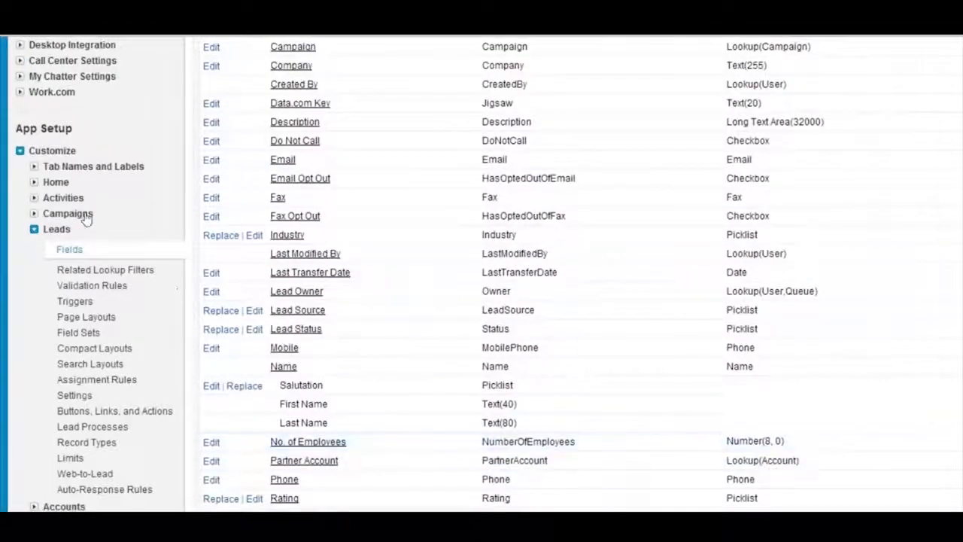
{"action": "scroll", "coordinate": [236, 254], "scroll_direction": "up", "scroll_amount": 3}
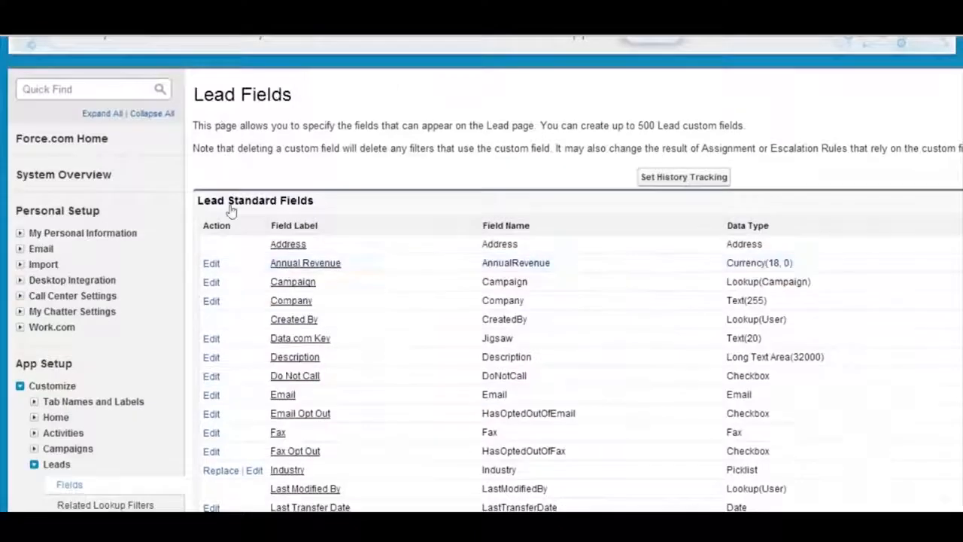
{"action": "scroll", "coordinate": [230, 225], "scroll_direction": "down", "scroll_amount": 4}
{"action": "scroll", "coordinate": [235, 384], "scroll_direction": "up", "scroll_amount": 2}
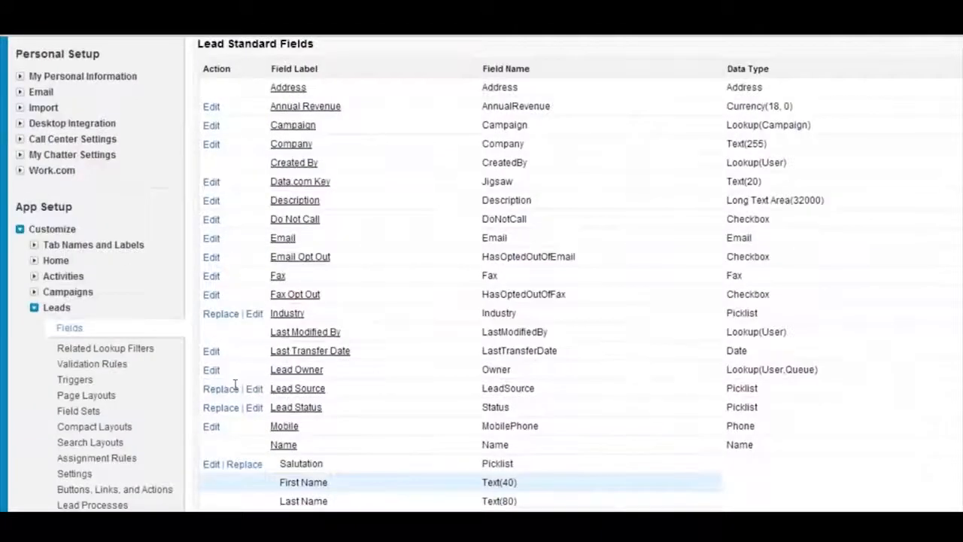
Collapse the Leads and Customize setup sections and open the list of custom objects
{"action": "scroll", "coordinate": [235, 385], "scroll_direction": "up", "scroll_amount": 2}
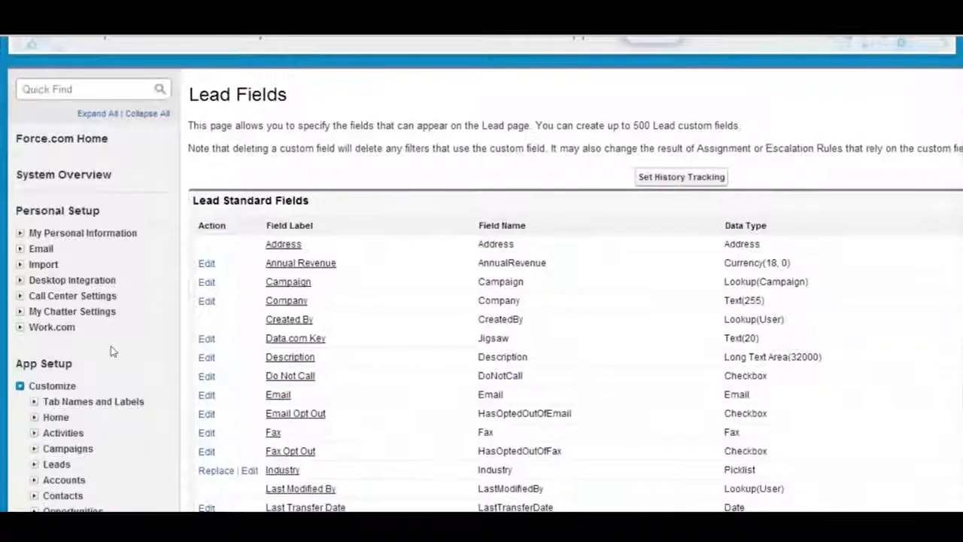
{"action": "scroll", "coordinate": [113, 351], "scroll_direction": "down", "scroll_amount": 3}
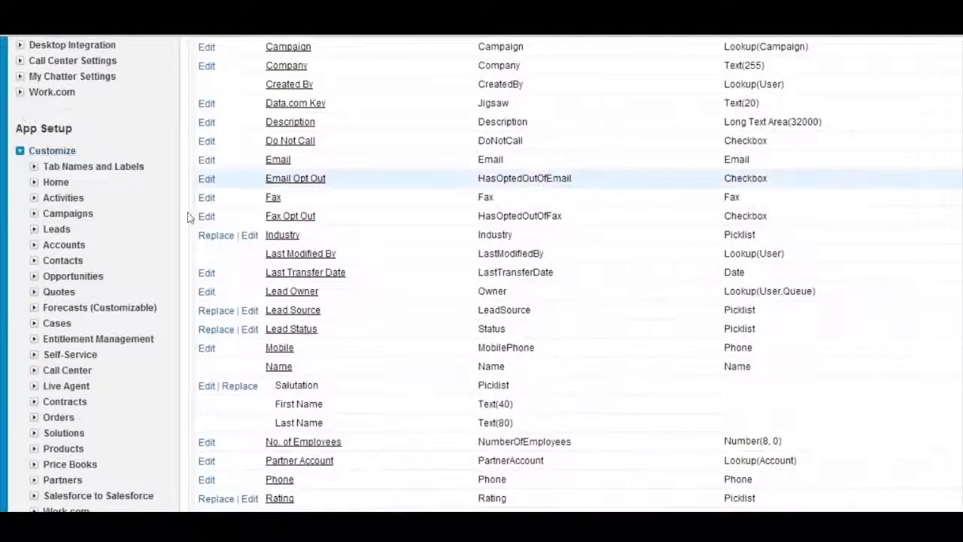
{"action": "scroll", "coordinate": [188, 219], "scroll_direction": "up", "scroll_amount": 3}
{"action": "scroll", "coordinate": [247, 197], "scroll_direction": "up", "scroll_amount": 2}
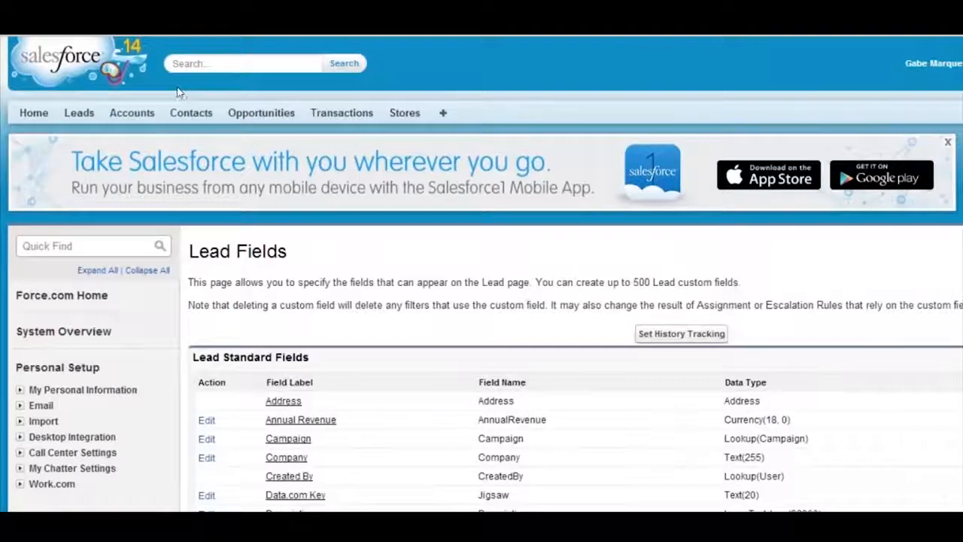
{"action": "scroll", "coordinate": [226, 248], "scroll_direction": "down", "scroll_amount": 5}
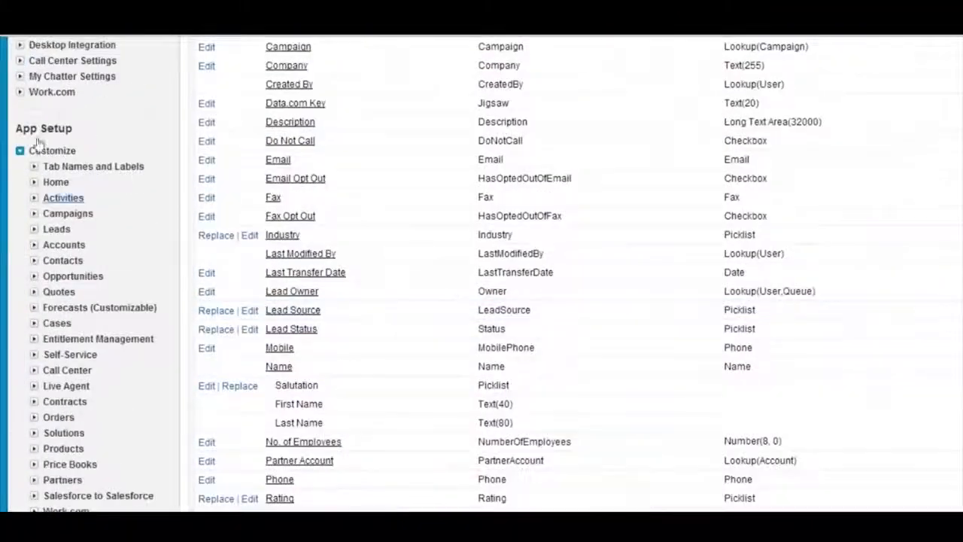
{"action": "left_click", "coordinate": [21, 150]}
{"action": "scroll", "coordinate": [121, 174], "scroll_direction": "up", "scroll_amount": 3}
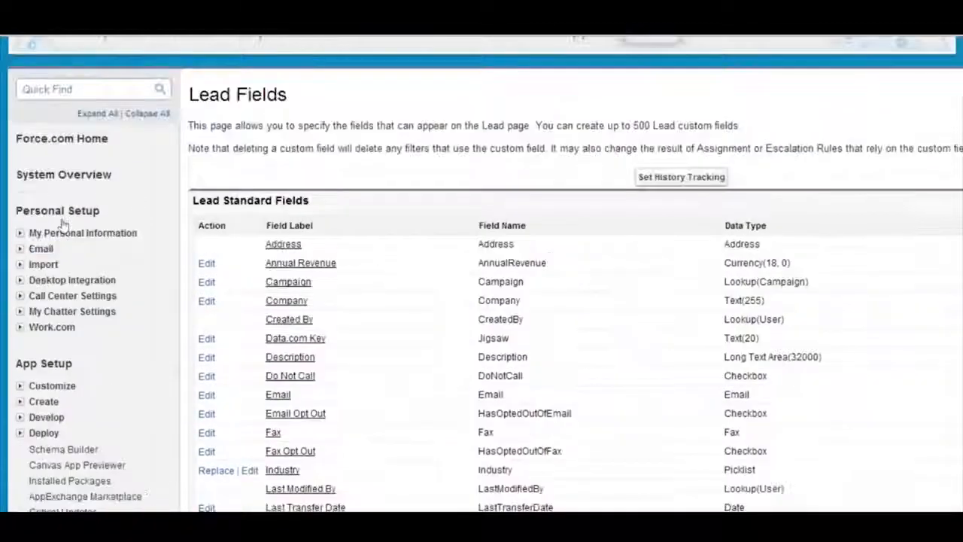
{"action": "left_click", "coordinate": [20, 402]}
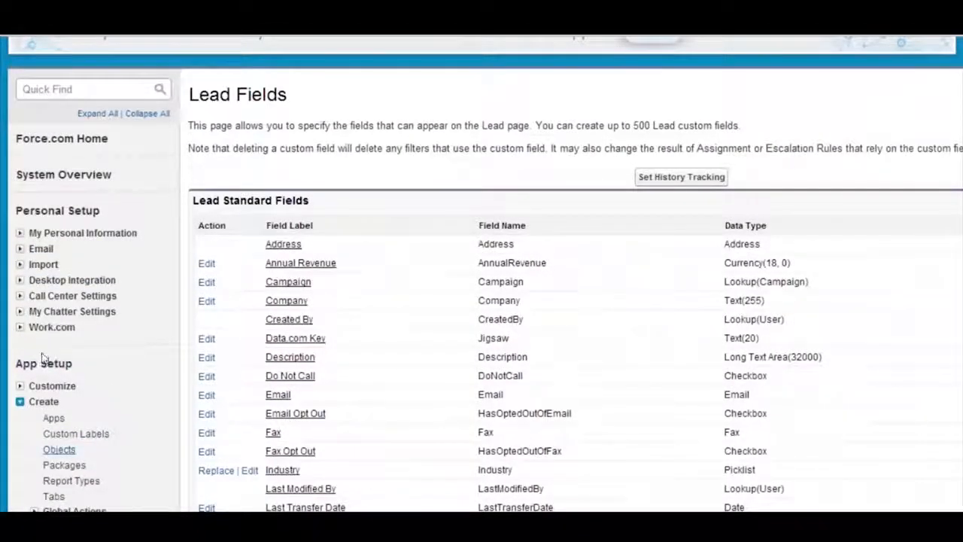
{"action": "left_click", "coordinate": [59, 449]}
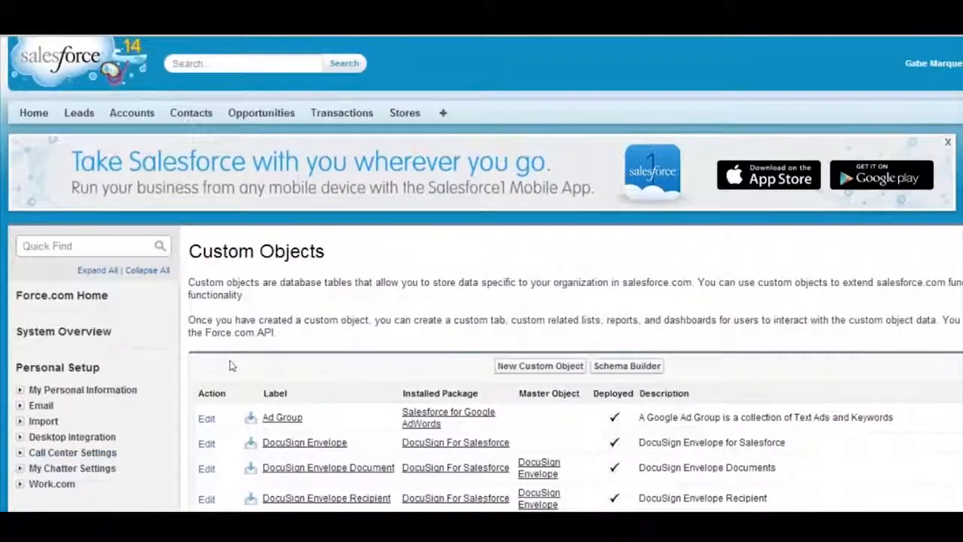
Open the Store custom object and review its definition details and standard fields
{"action": "scroll", "coordinate": [231, 365], "scroll_direction": "down", "scroll_amount": 3}
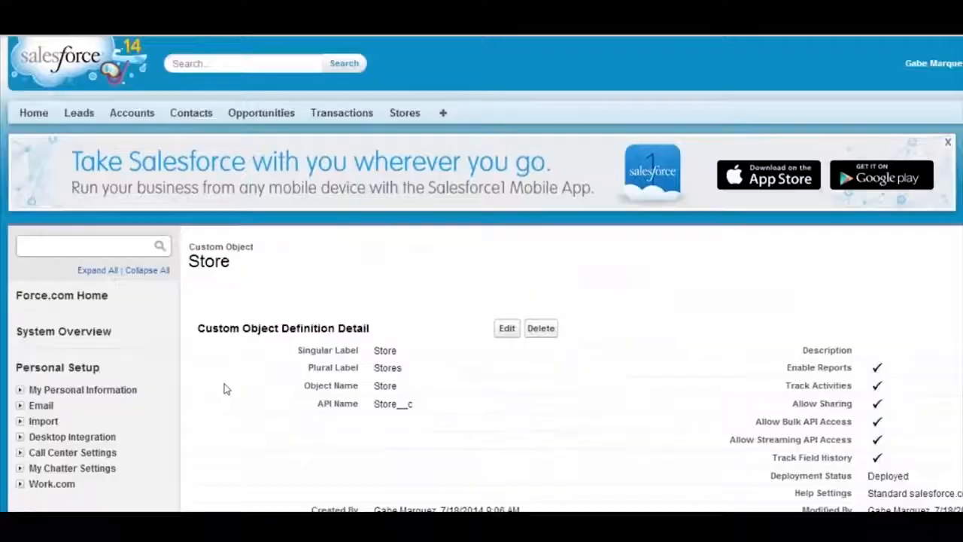
{"action": "scroll", "coordinate": [362, 343], "scroll_direction": "down", "scroll_amount": 3}
{"action": "scroll", "coordinate": [362, 342], "scroll_direction": "down", "scroll_amount": 1}
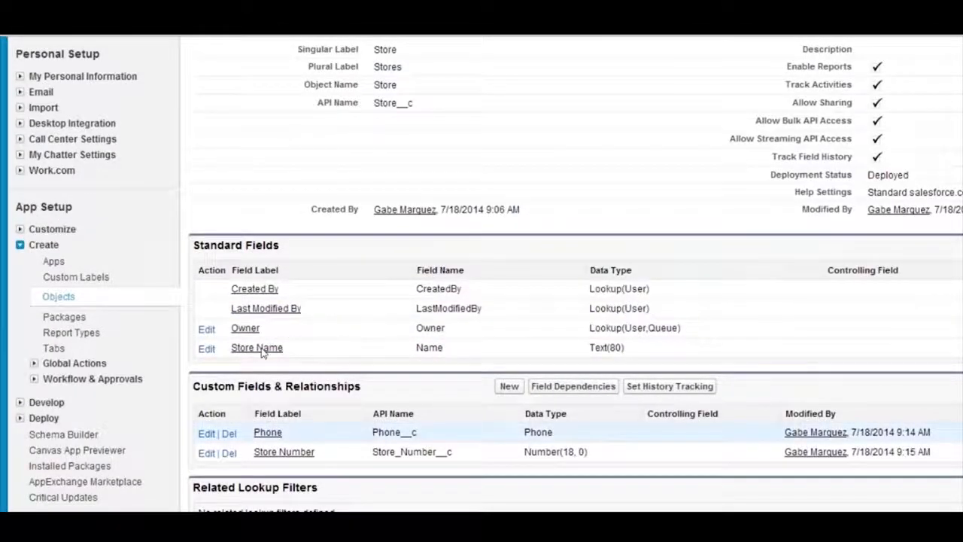
{"action": "scroll", "coordinate": [347, 364], "scroll_direction": "up", "scroll_amount": 1}
{"action": "scroll", "coordinate": [348, 363], "scroll_direction": "up", "scroll_amount": 1}
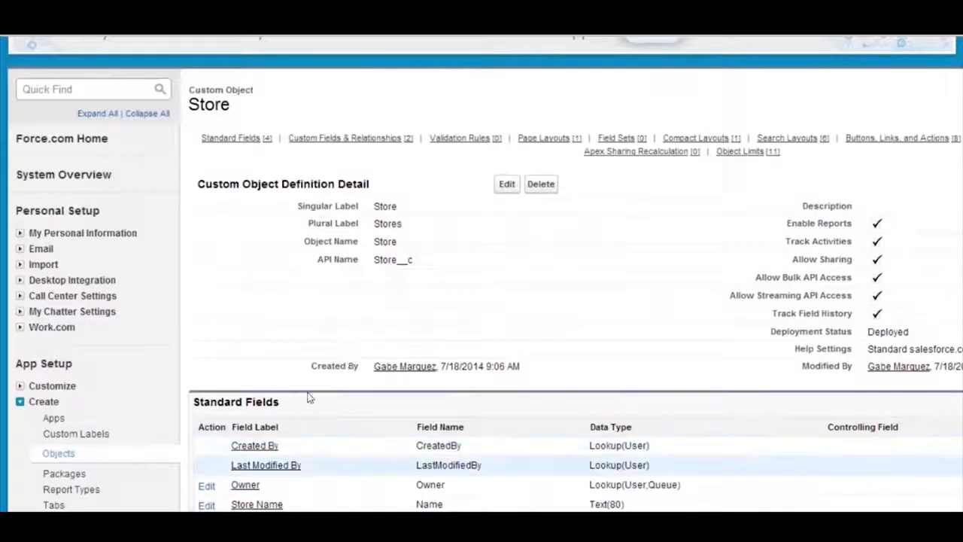
Examine the Store object's custom fields, validation rules, triggers, page layouts and field sets
{"action": "scroll", "coordinate": [374, 322], "scroll_direction": "down", "scroll_amount": 3}
{"action": "scroll", "coordinate": [333, 342], "scroll_direction": "down", "scroll_amount": 1}
{"action": "scroll", "coordinate": [333, 338], "scroll_direction": "down", "scroll_amount": 3}
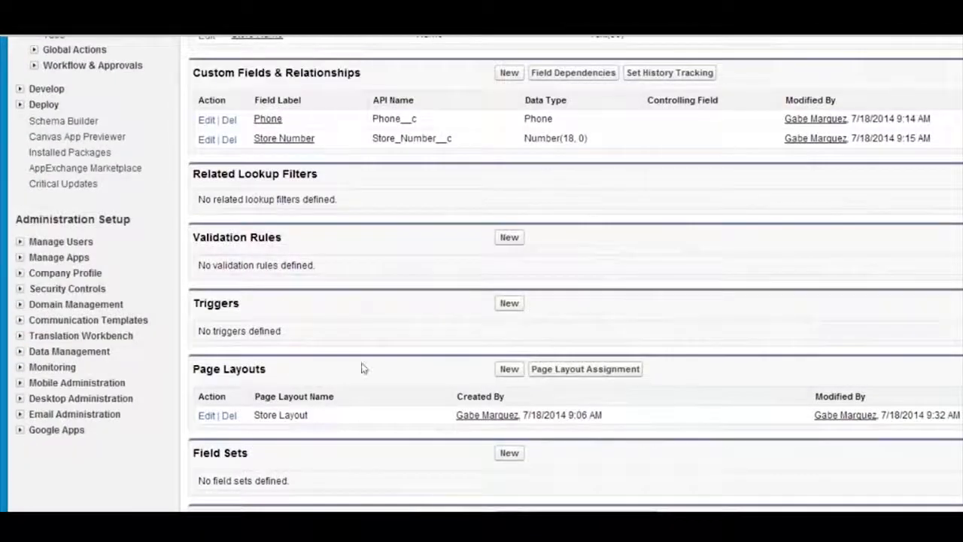
{"action": "scroll", "coordinate": [357, 448], "scroll_direction": "down", "scroll_amount": 2}
{"action": "scroll", "coordinate": [357, 451], "scroll_direction": "up", "scroll_amount": 5}
{"action": "scroll", "coordinate": [354, 451], "scroll_direction": "down", "scroll_amount": 1}
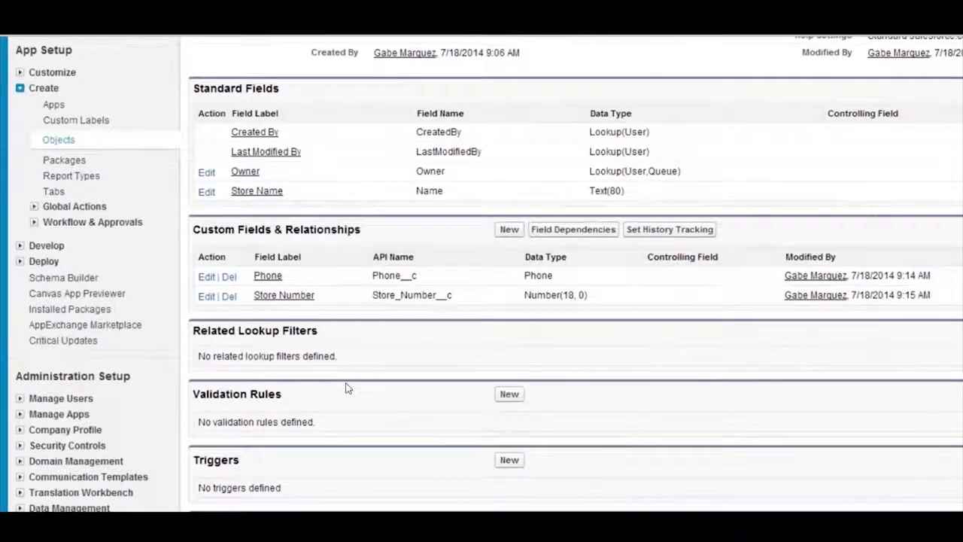
{"action": "scroll", "coordinate": [345, 388], "scroll_direction": "up", "scroll_amount": 2}
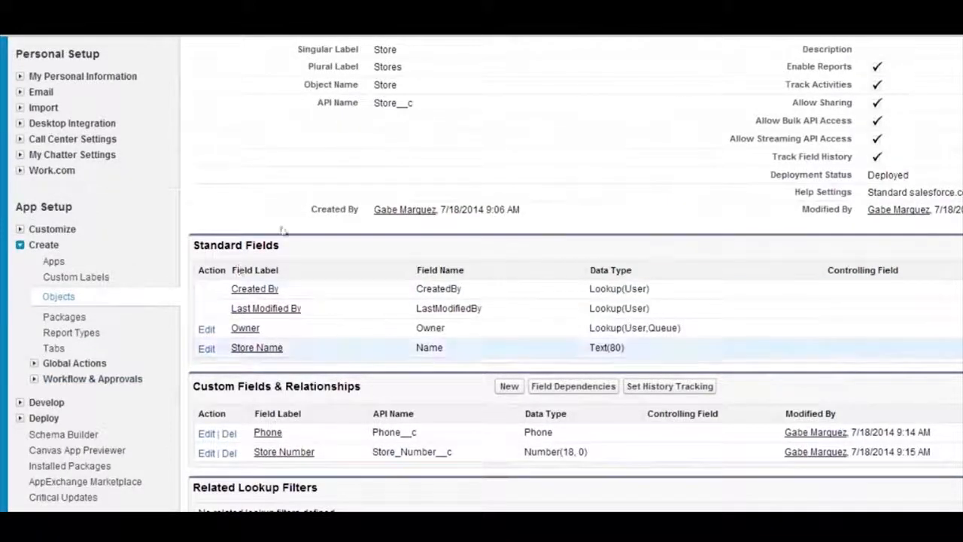
{"action": "scroll", "coordinate": [286, 256], "scroll_direction": "up", "scroll_amount": 3}
{"action": "scroll", "coordinate": [294, 226], "scroll_direction": "up", "scroll_amount": 1}
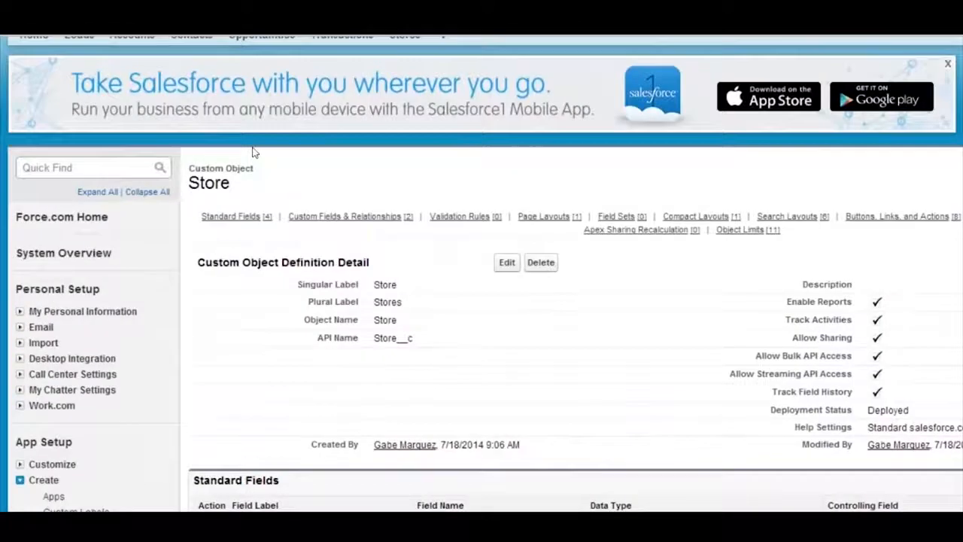
Compare the Store object's standard fields with its custom fields, and open the Store Name field's details
{"action": "scroll", "coordinate": [331, 334], "scroll_direction": "down", "scroll_amount": 5}
{"action": "scroll", "coordinate": [331, 334], "scroll_direction": "down", "scroll_amount": 3}
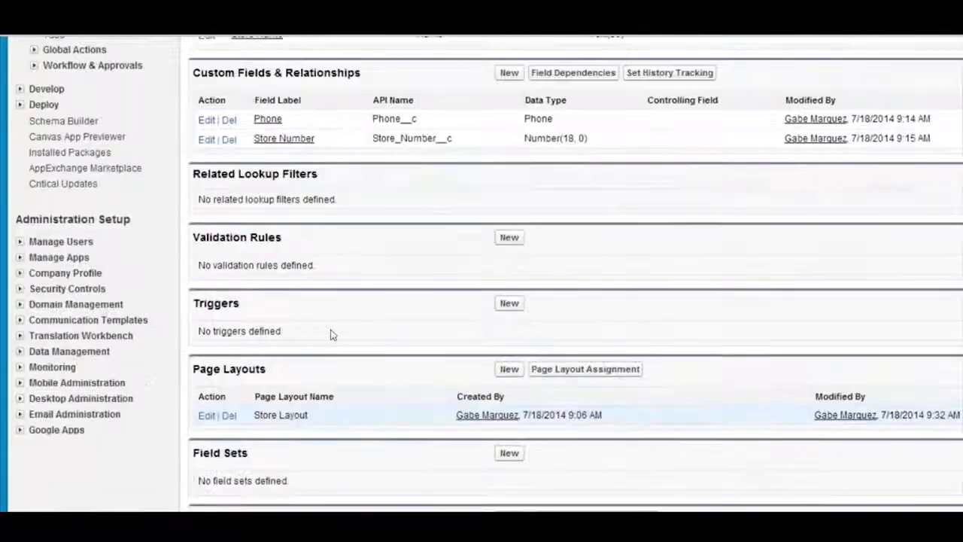
{"action": "scroll", "coordinate": [282, 437], "scroll_direction": "up", "scroll_amount": 3}
{"action": "scroll", "coordinate": [283, 437], "scroll_direction": "up", "scroll_amount": 1}
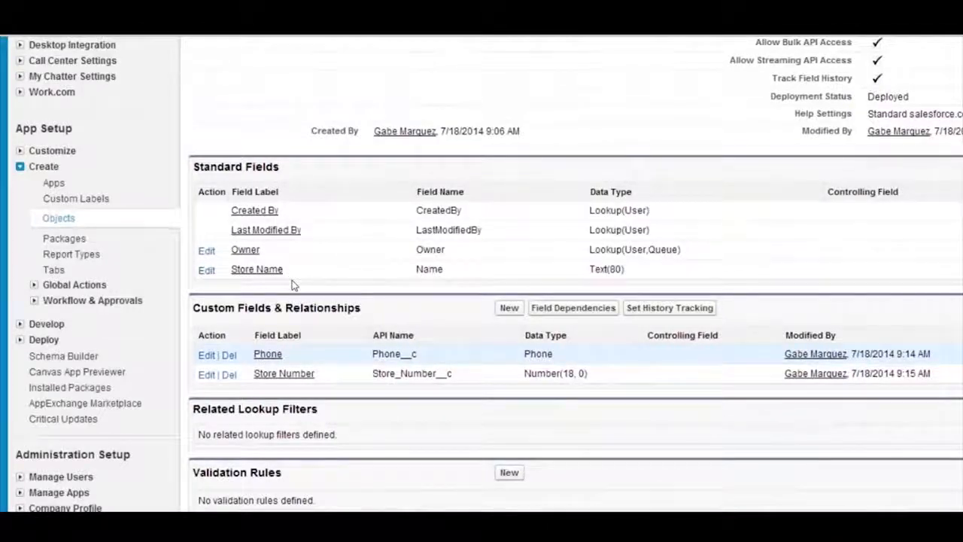
{"action": "scroll", "coordinate": [294, 284], "scroll_direction": "up", "scroll_amount": 1}
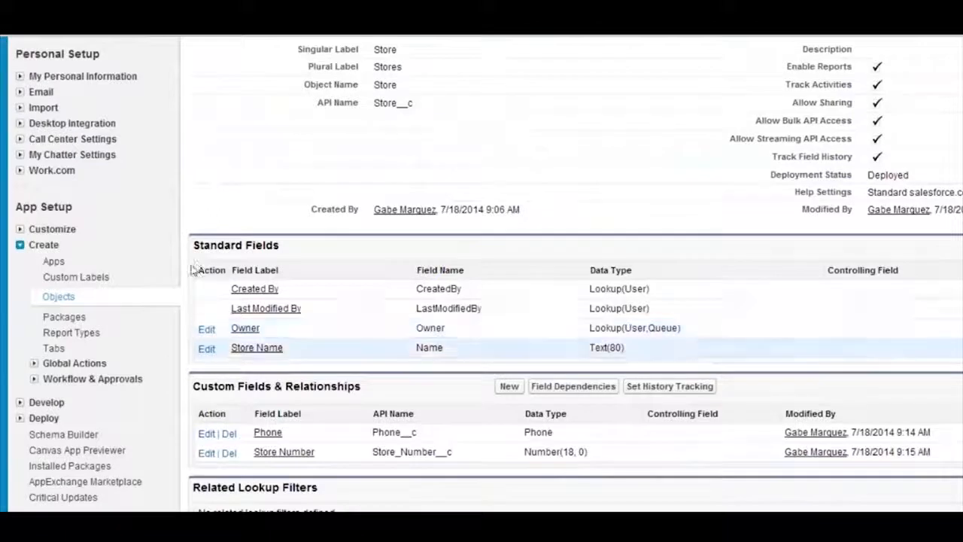
{"action": "scroll", "coordinate": [251, 265], "scroll_direction": "up", "scroll_amount": 1}
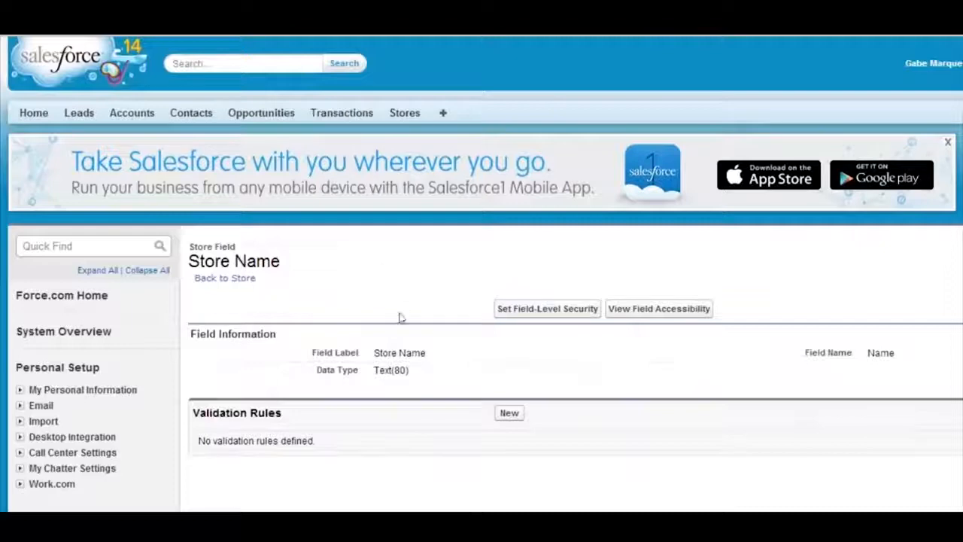
Return from the Store Name field to the list of custom objects and reopen the Store object
{"action": "scroll", "coordinate": [150, 369], "scroll_direction": "down", "scroll_amount": 1}
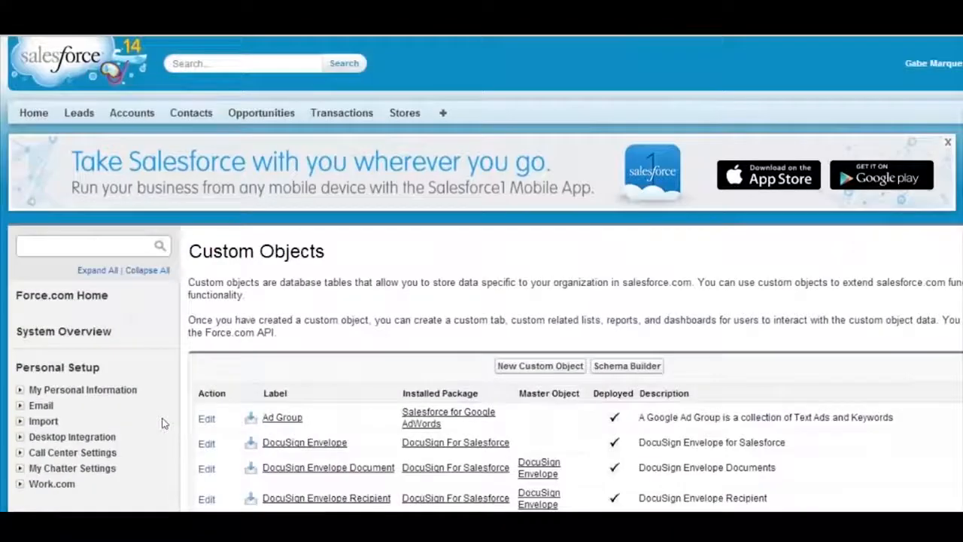
{"action": "scroll", "coordinate": [224, 385], "scroll_direction": "down", "scroll_amount": 3}
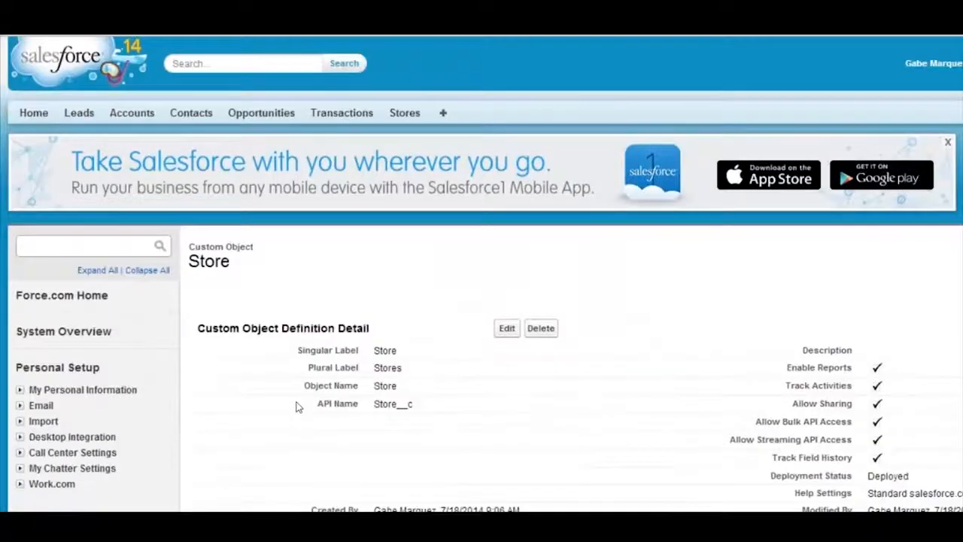
{"action": "scroll", "coordinate": [296, 406], "scroll_direction": "down", "scroll_amount": 3}
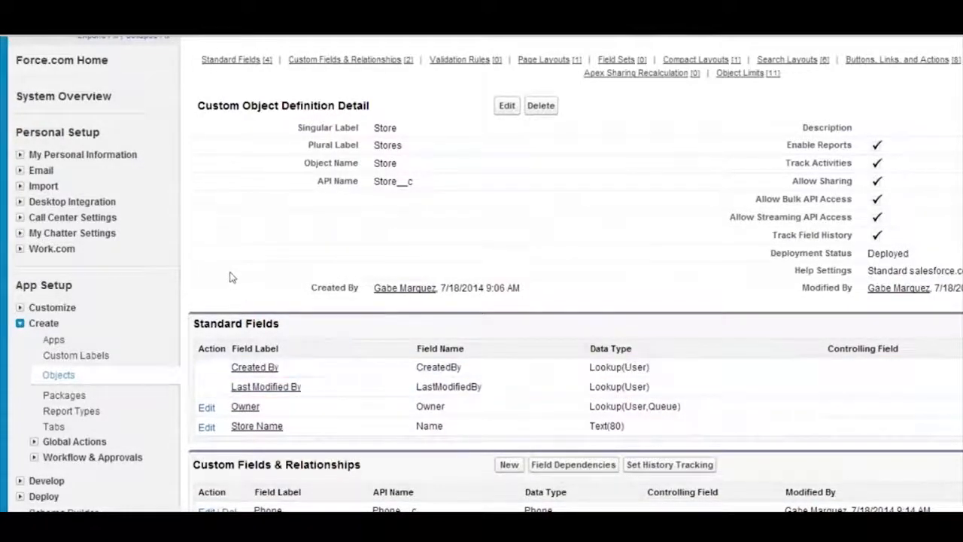
Open the new custom field form from the Store object's custom fields section, and leave it without creating a field
{"action": "scroll", "coordinate": [157, 282], "scroll_direction": "up", "scroll_amount": 2}
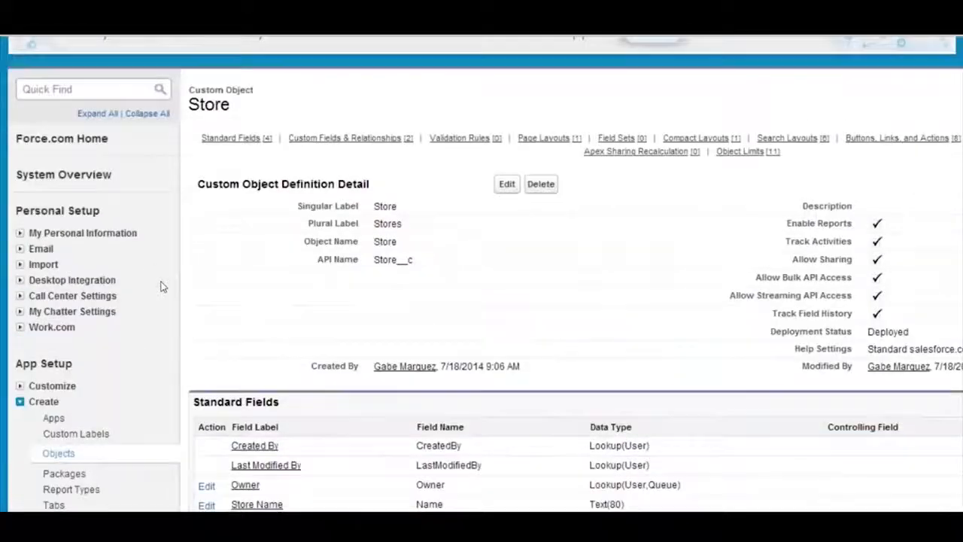
{"action": "scroll", "coordinate": [225, 342], "scroll_direction": "down", "scroll_amount": 2}
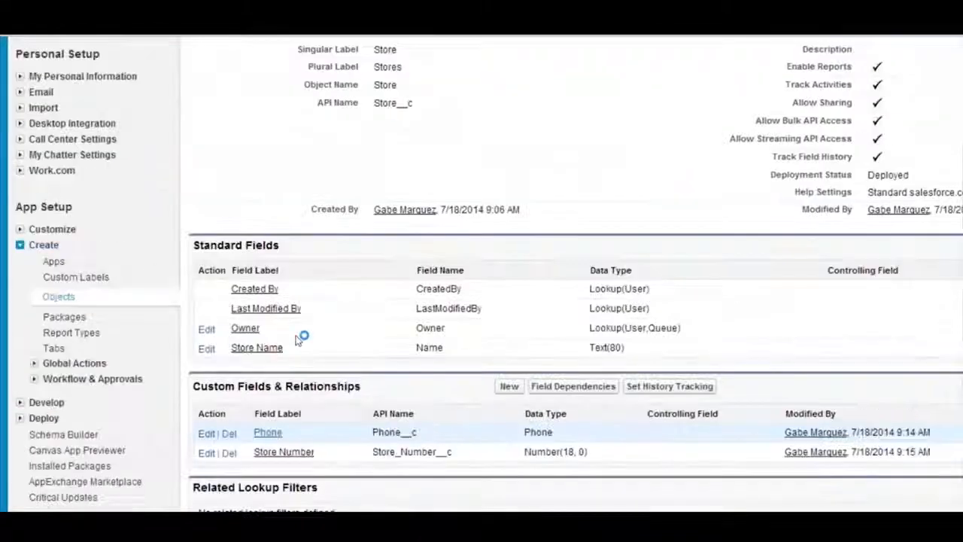
{"action": "left_click", "coordinate": [510, 386]}
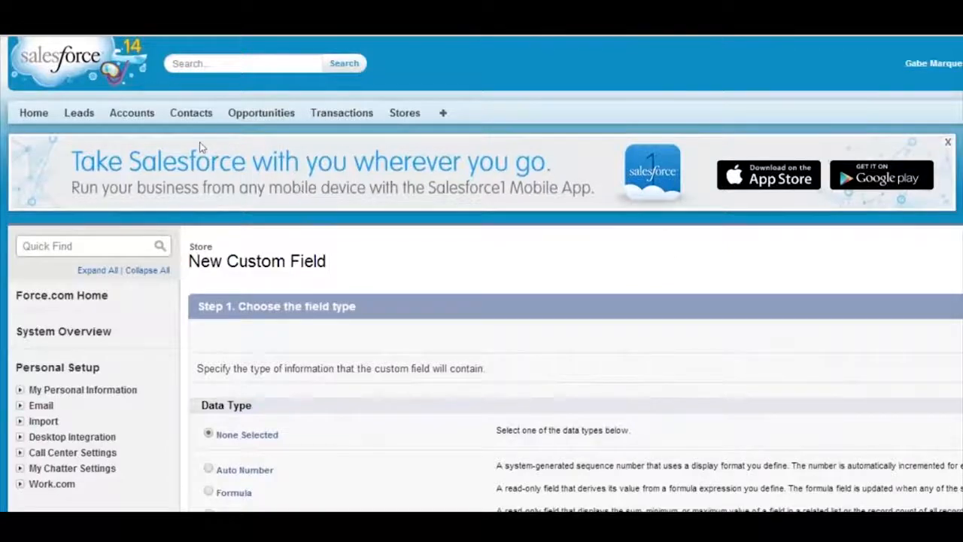
{"action": "key", "text": "alt+Left"}
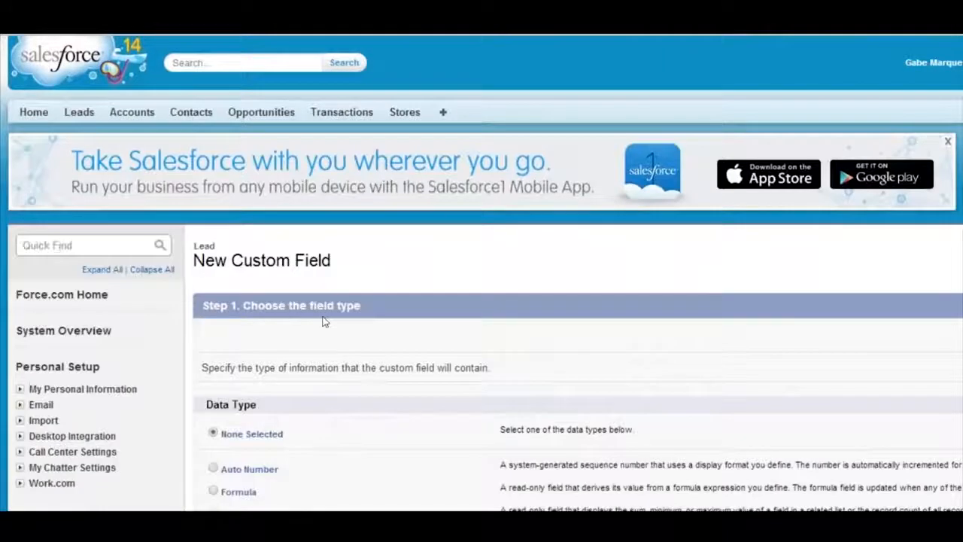
Start a new custom field on the Lead object with the Auto Number data type and continue to its details
{"action": "scroll", "coordinate": [323, 318], "scroll_direction": "down", "scroll_amount": 2}
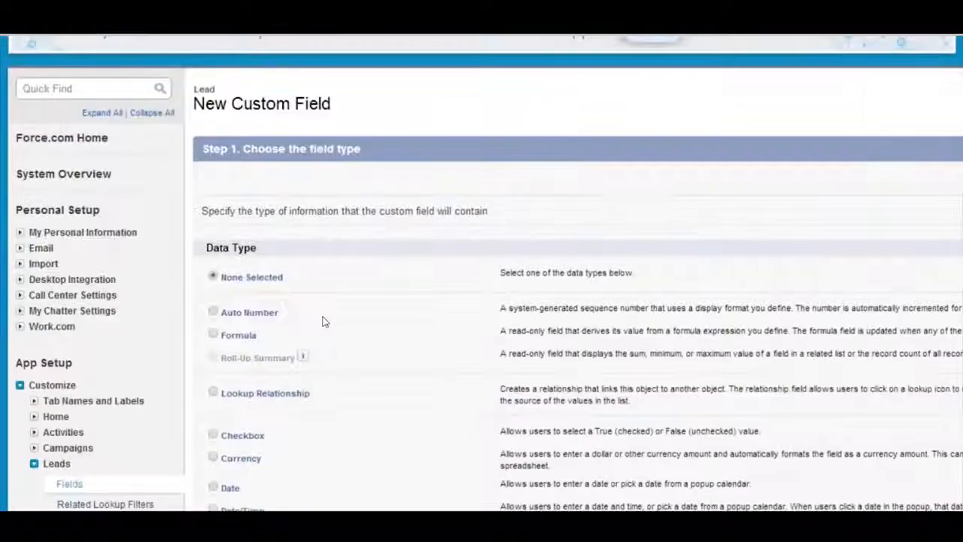
{"action": "scroll", "coordinate": [323, 320], "scroll_direction": "down", "scroll_amount": 2}
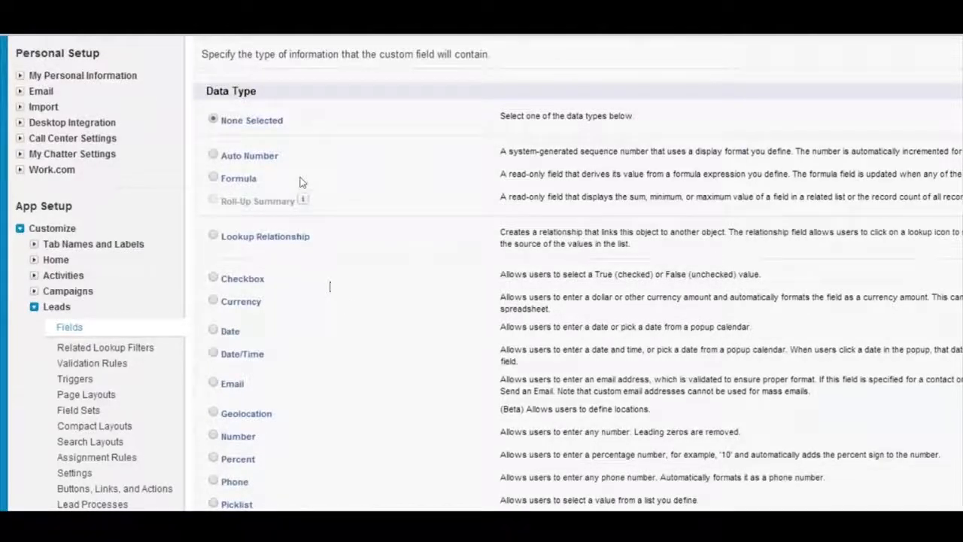
{"action": "scroll", "coordinate": [206, 180], "scroll_direction": "down", "scroll_amount": 2}
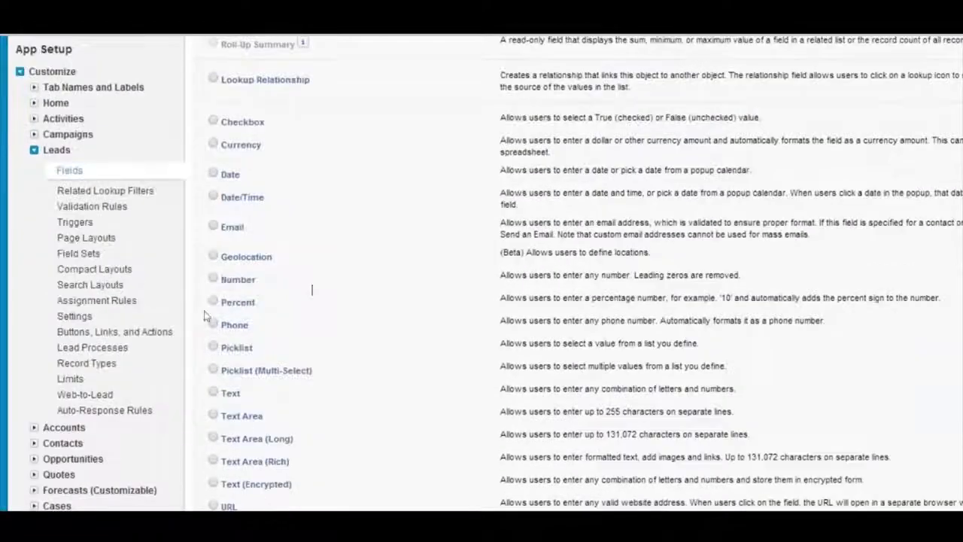
{"action": "scroll", "coordinate": [225, 391], "scroll_direction": "up", "scroll_amount": 1}
{"action": "scroll", "coordinate": [227, 390], "scroll_direction": "up", "scroll_amount": 2}
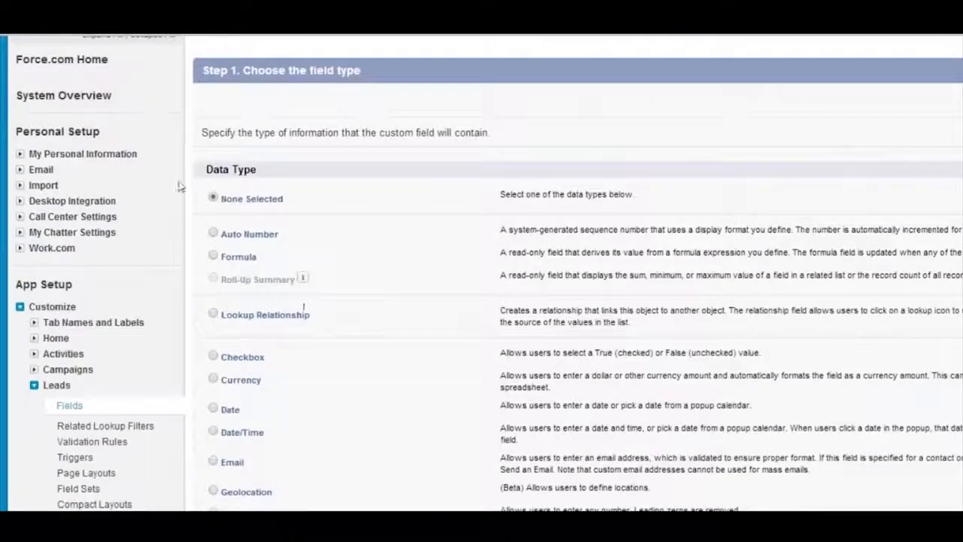
{"action": "left_click_drag", "start_coordinate": [304, 175], "coordinate": [842, 189]}
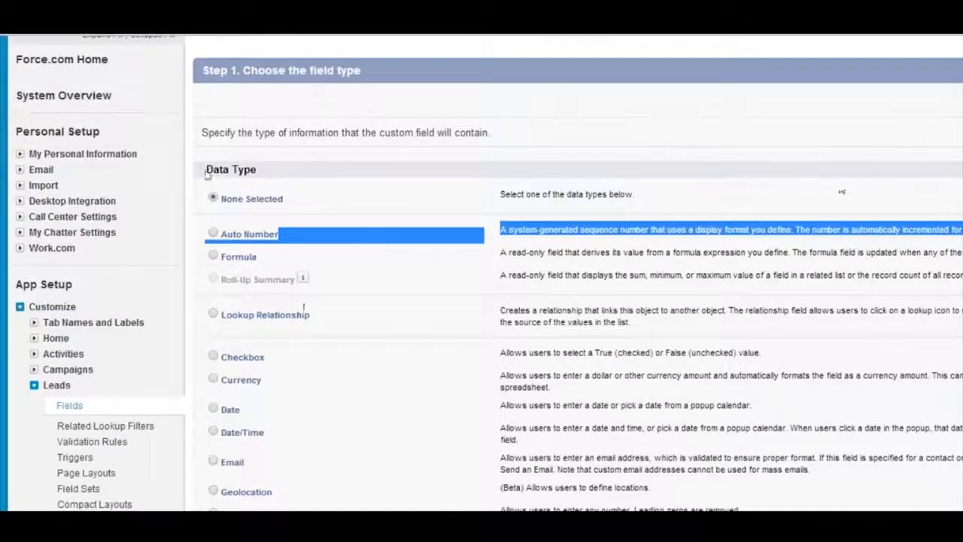
{"action": "left_click", "coordinate": [890, 86]}
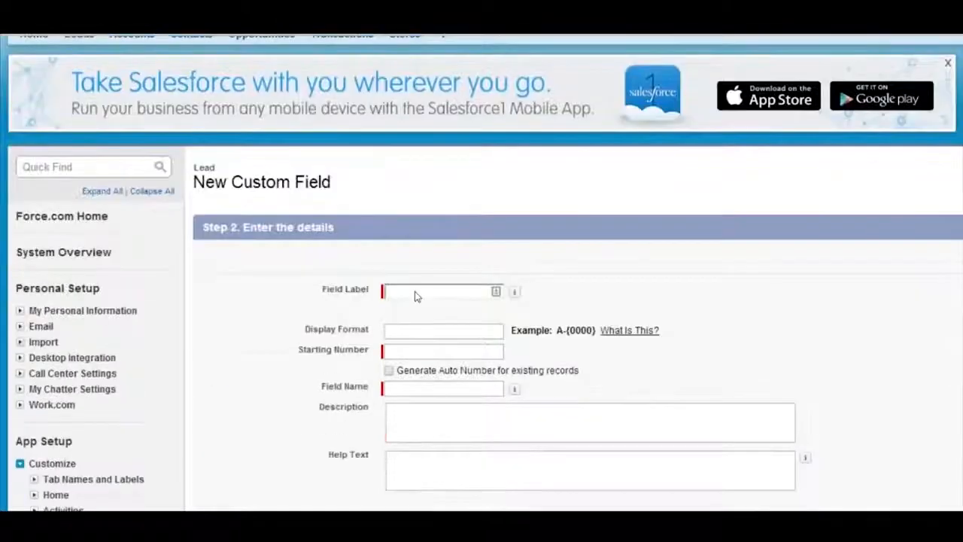
Set the new lead field's label to test
{"action": "left_click", "coordinate": [415, 291]}
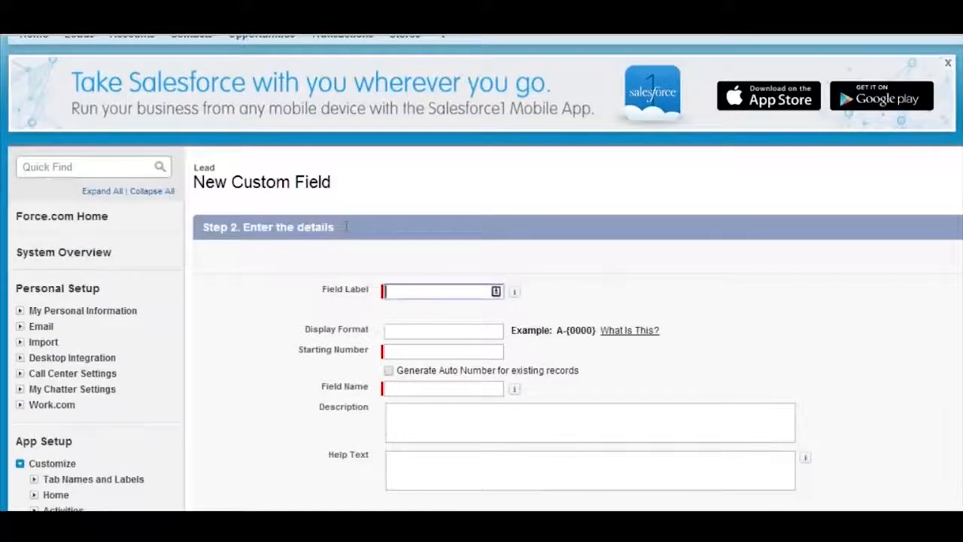
{"action": "type", "text": "TEW"}
{"action": "key", "text": "BackSpace"}
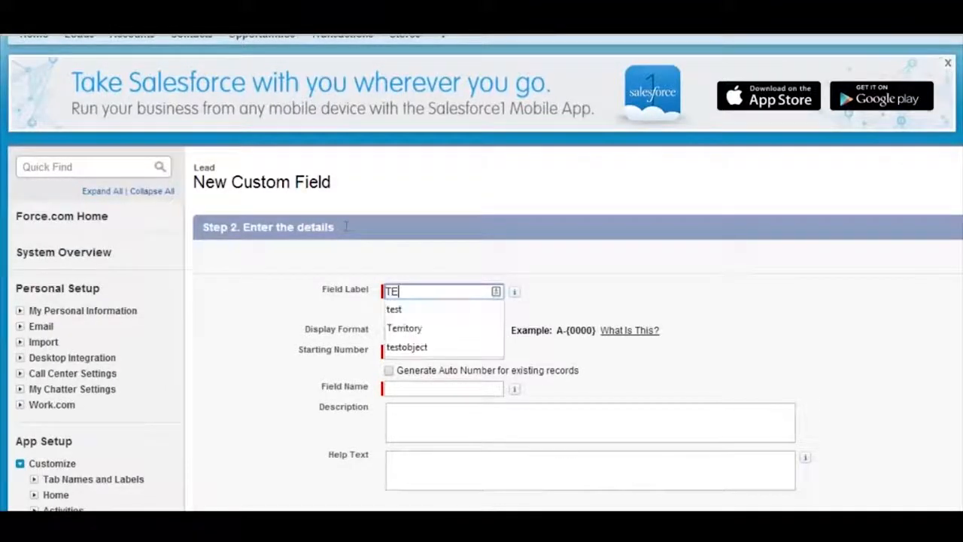
{"action": "type", "text": "ST"}
{"action": "key", "text": "Down"}
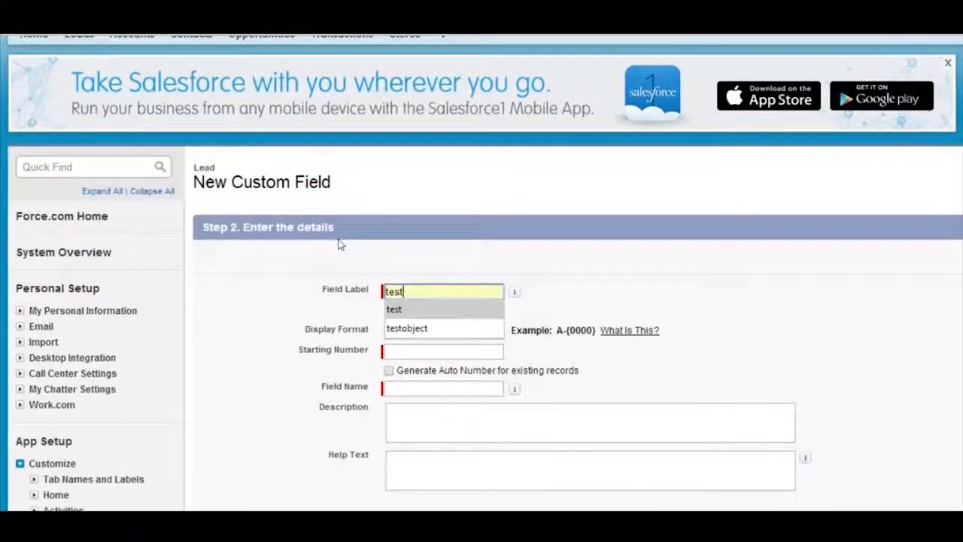
{"action": "key", "text": "Return"}
{"action": "key", "text": "Tab"}
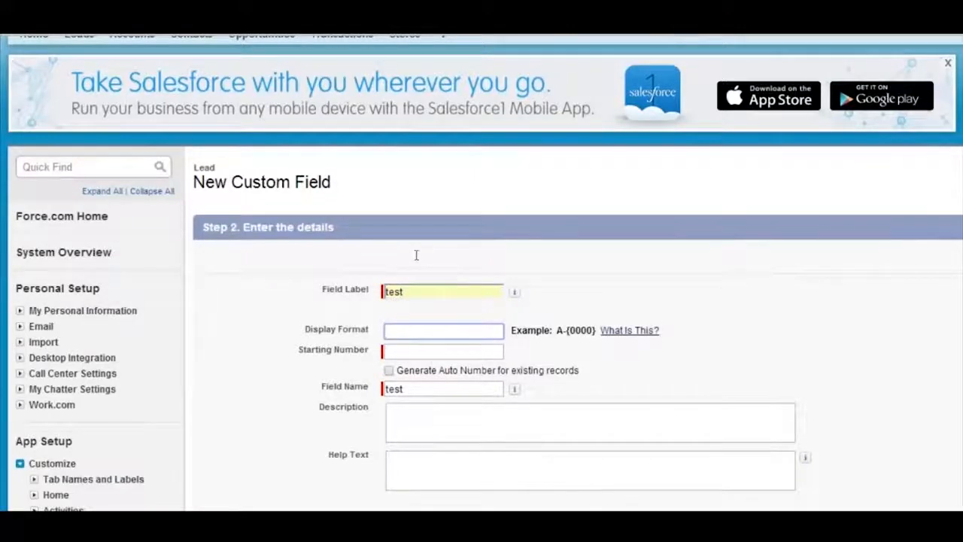
Set the auto number's display format to INV-{00000}
{"action": "left_click_drag", "start_coordinate": [430, 257], "coordinate": [477, 259]}
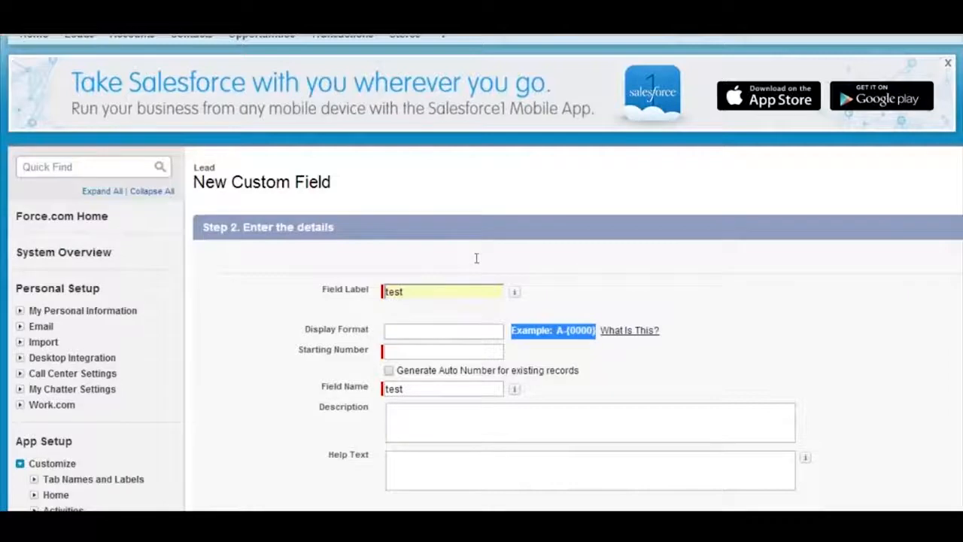
{"action": "left_click", "coordinate": [405, 272]}
{"action": "left_click", "coordinate": [384, 259]}
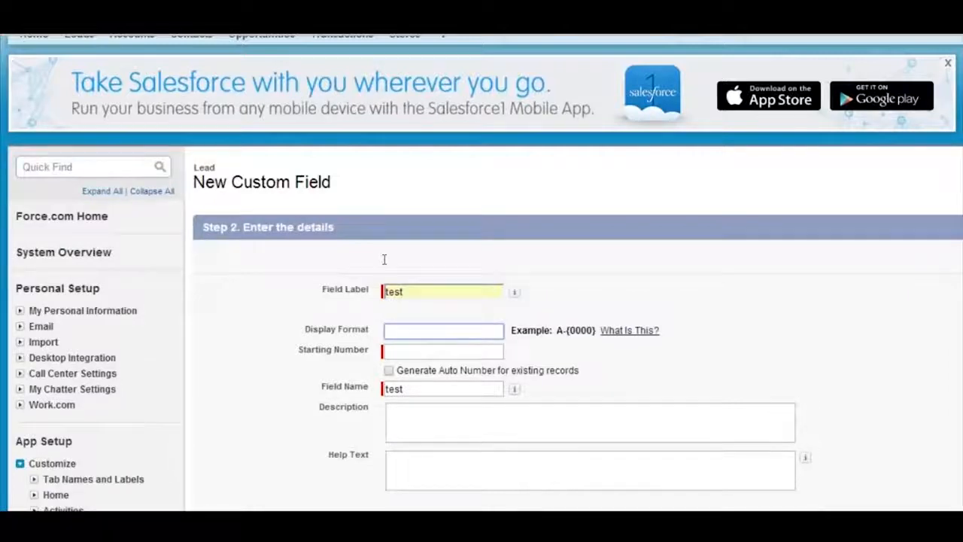
{"action": "type", "text": "INV-{00000"}
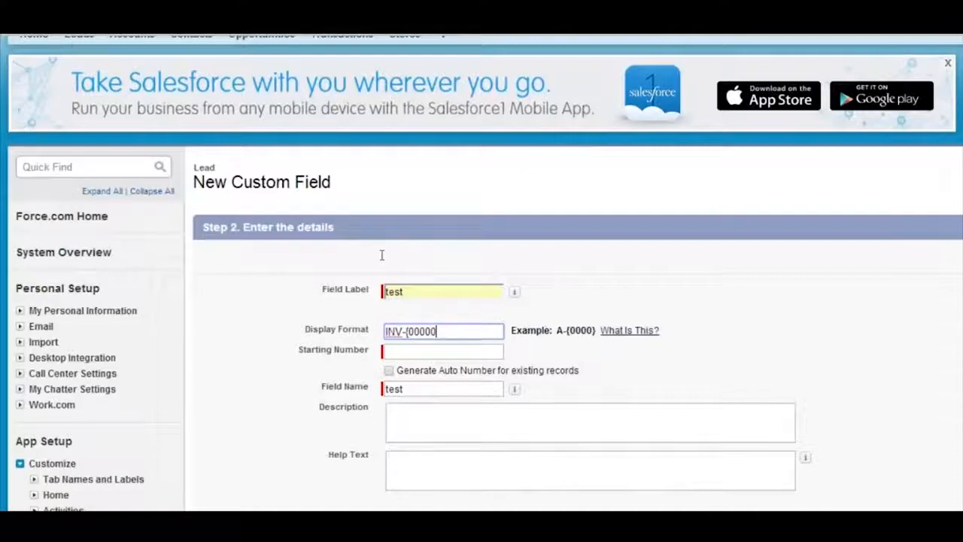
{"action": "type", "text": "}"}
{"action": "key", "text": "Tab"}
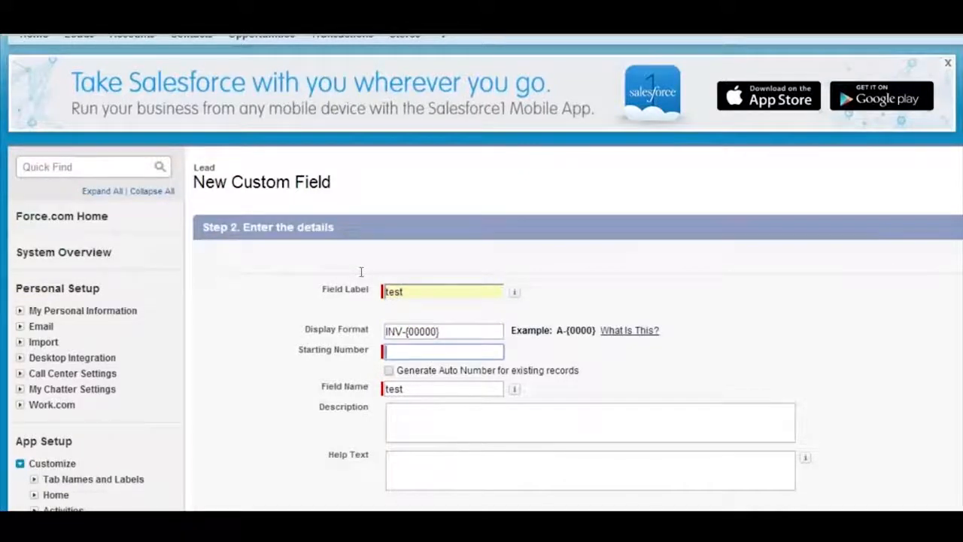
Set the starting number to 1 and enable generating auto numbers for existing records
{"action": "type", "text": "1"}
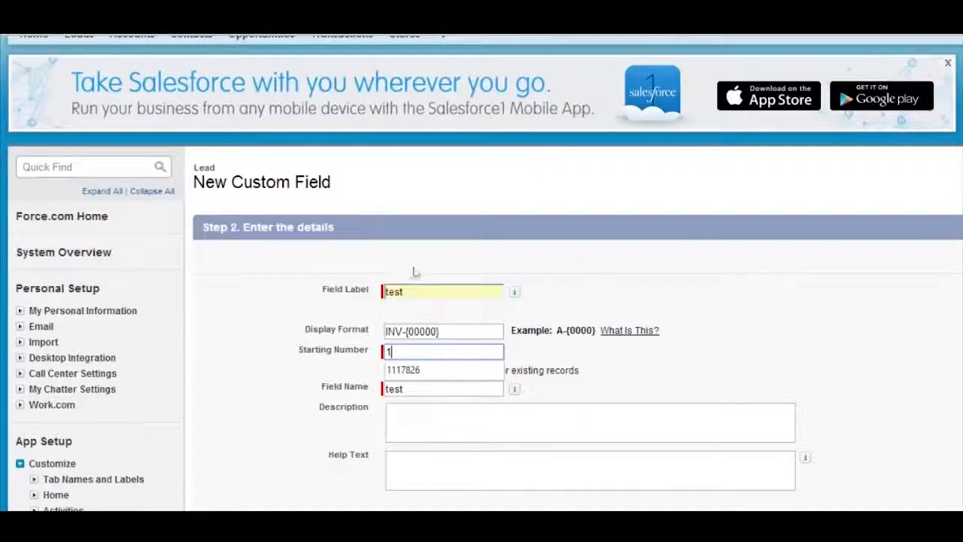
{"action": "key", "text": "Tab"}
{"action": "key", "text": "Tab"}
{"action": "key", "text": "Tab"}
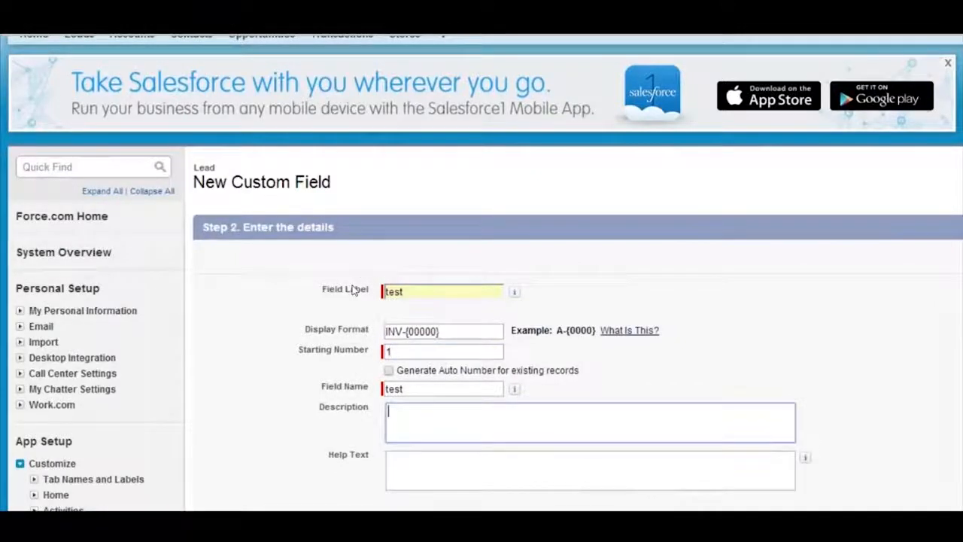
{"action": "left_click_drag", "start_coordinate": [443, 331], "coordinate": [385, 331]}
{"action": "left_click", "coordinate": [452, 331]}
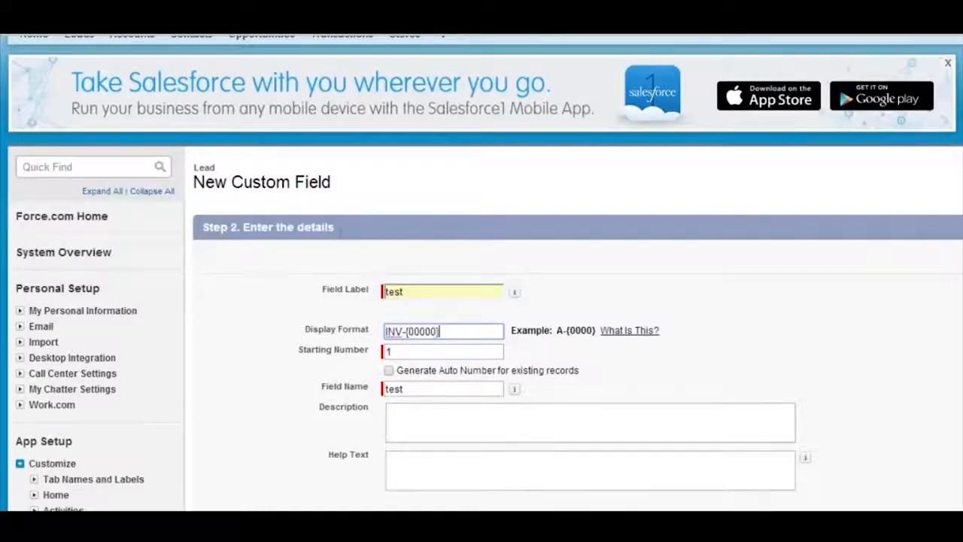
{"action": "left_click", "coordinate": [389, 370]}
{"action": "left_click_drag", "start_coordinate": [468, 370], "coordinate": [584, 371]}
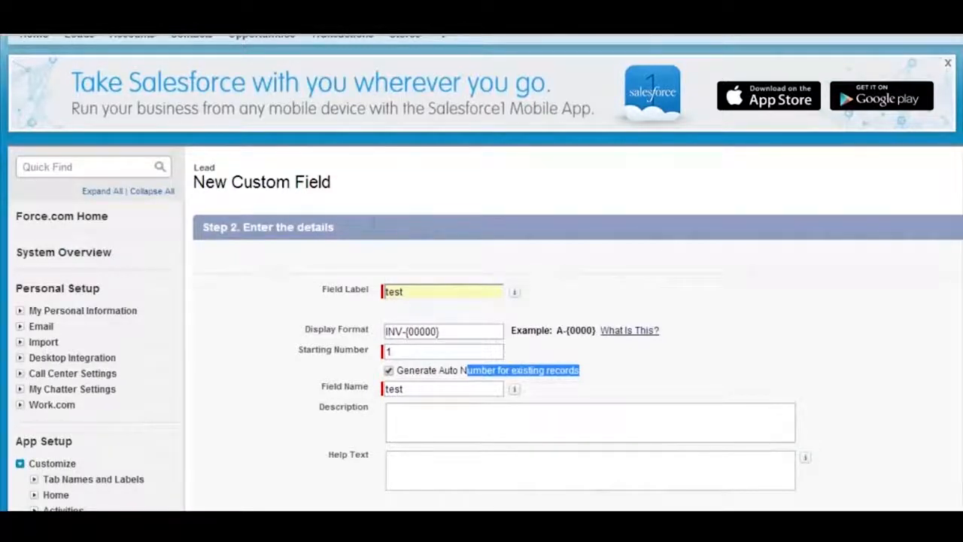
Change the field label to Invoice # and the field name to Invoice
{"action": "double_click", "coordinate": [395, 291]}
{"action": "type", "text": "Invoice #"}
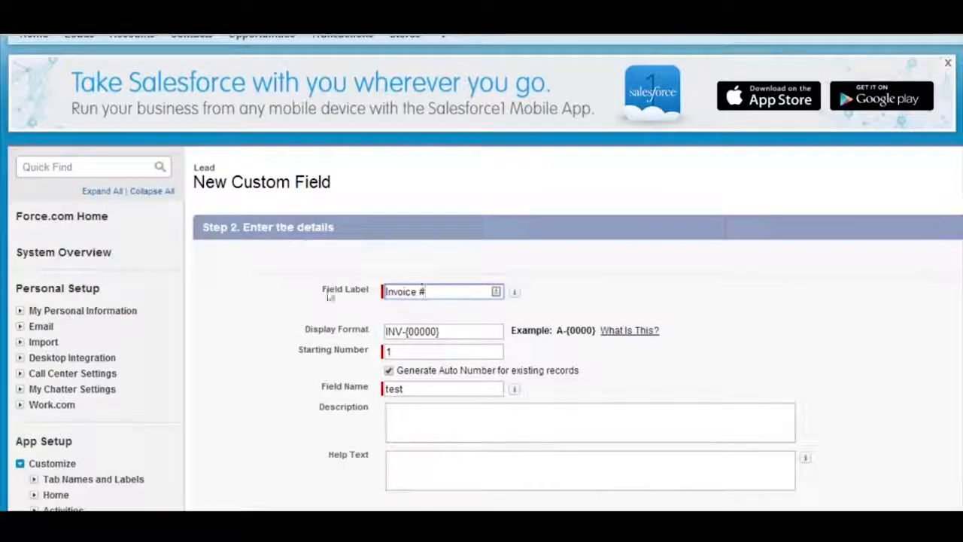
{"action": "key", "text": "Tab"}
{"action": "key", "text": "ctrl+a"}
{"action": "key", "text": "BackSpace"}
{"action": "type", "text": "Invoice"}
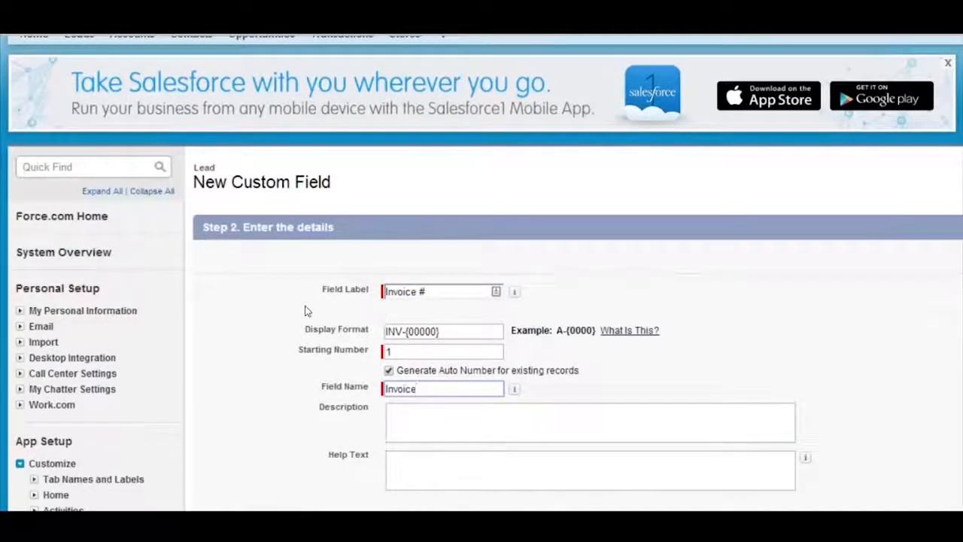
{"action": "key", "text": "Tab"}
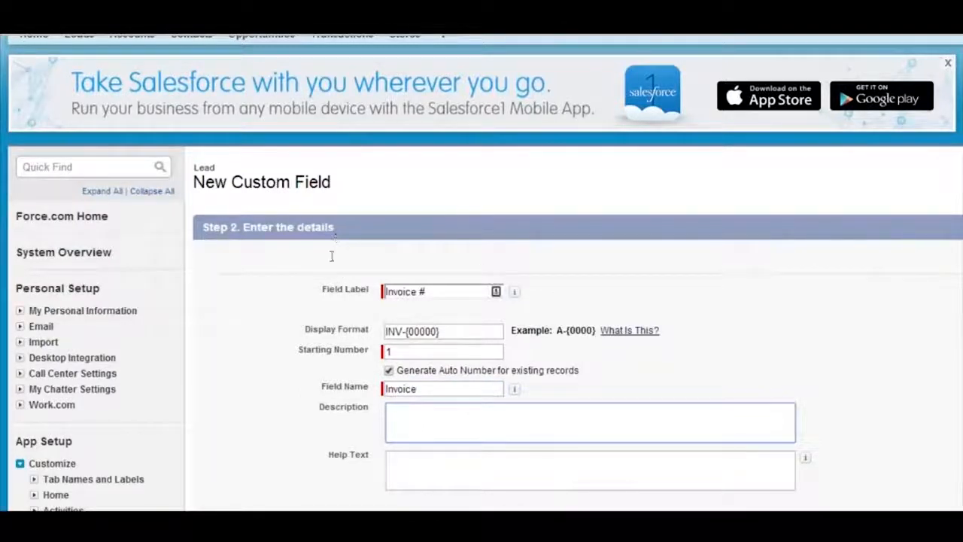
{"action": "key", "text": "shift+Tab"}
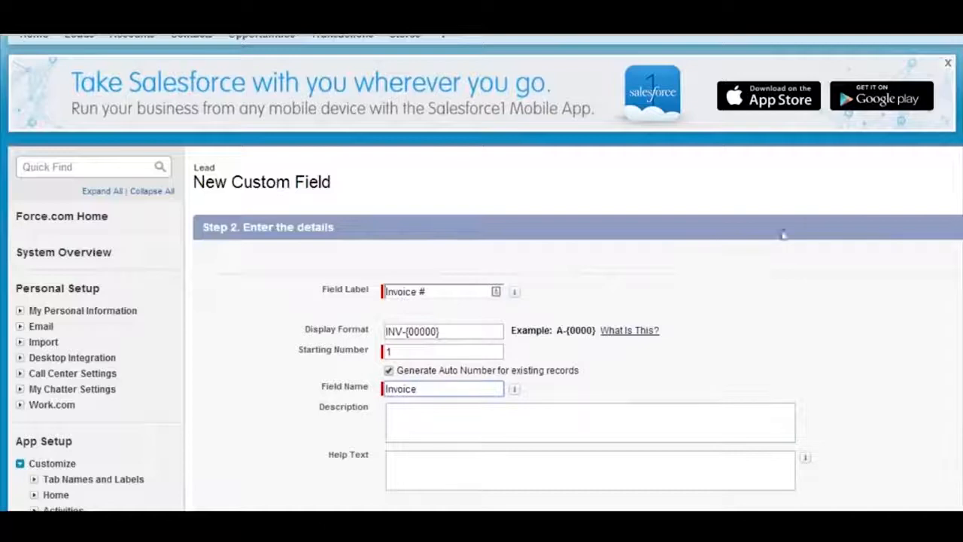
{"action": "left_click", "coordinate": [893, 213]}
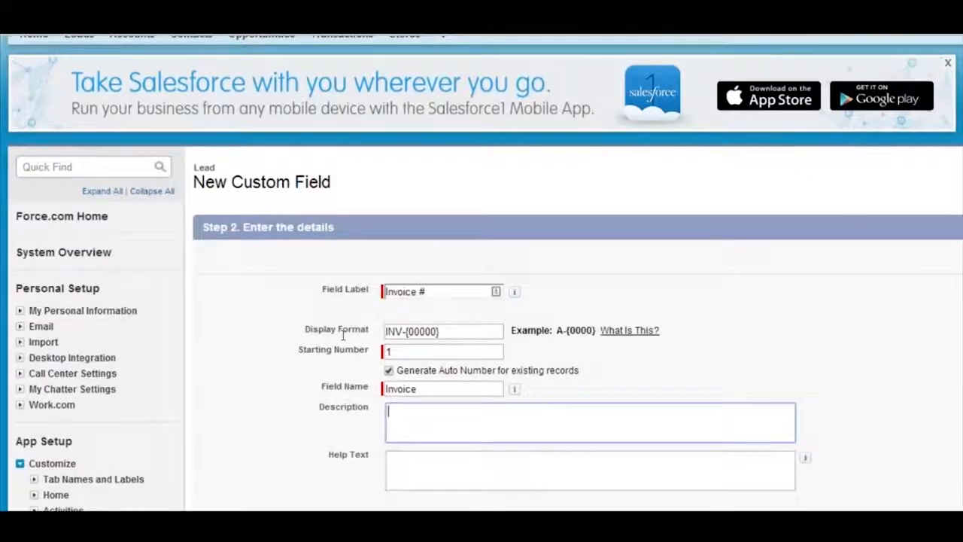
{"action": "key", "text": "Tab"}
{"action": "key", "text": "shift+Tab"}
{"action": "key", "text": "Tab"}
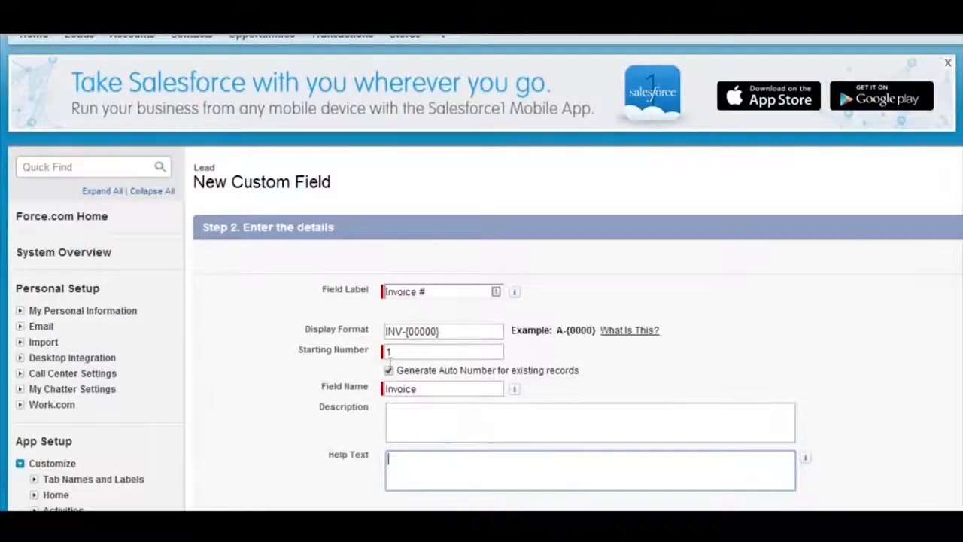
Enter "Needed for 3rd party integration." as the description of the Invoice # field
{"action": "key", "text": "shift+Tab"}
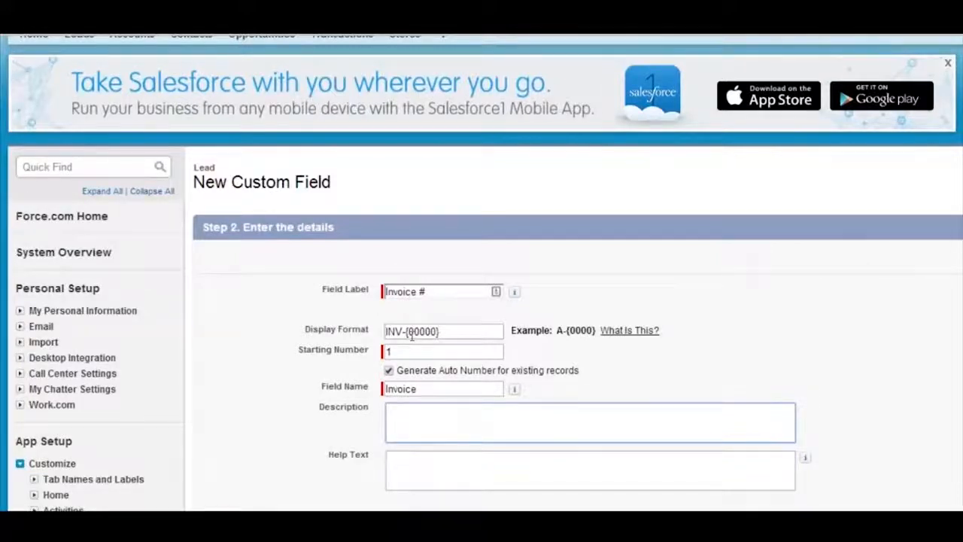
{"action": "type", "text": "Needed fpr"}
{"action": "key", "text": "BackSpace"}
{"action": "key", "text": "BackSpace"}
{"action": "key", "text": "BackSpace"}
{"action": "type", "text": "o"}
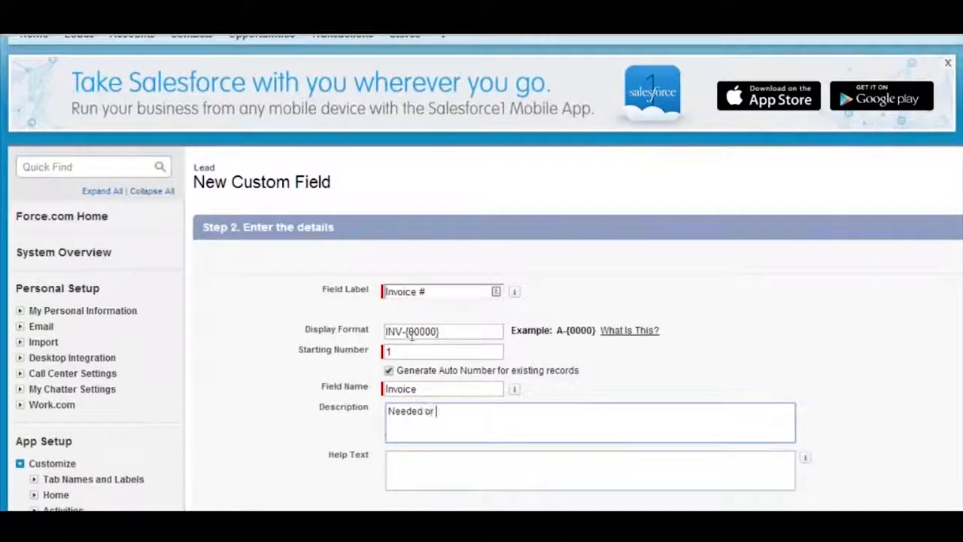
{"action": "key", "text": "BackSpace"}
{"action": "type", "text": "for 3rd party integration."}
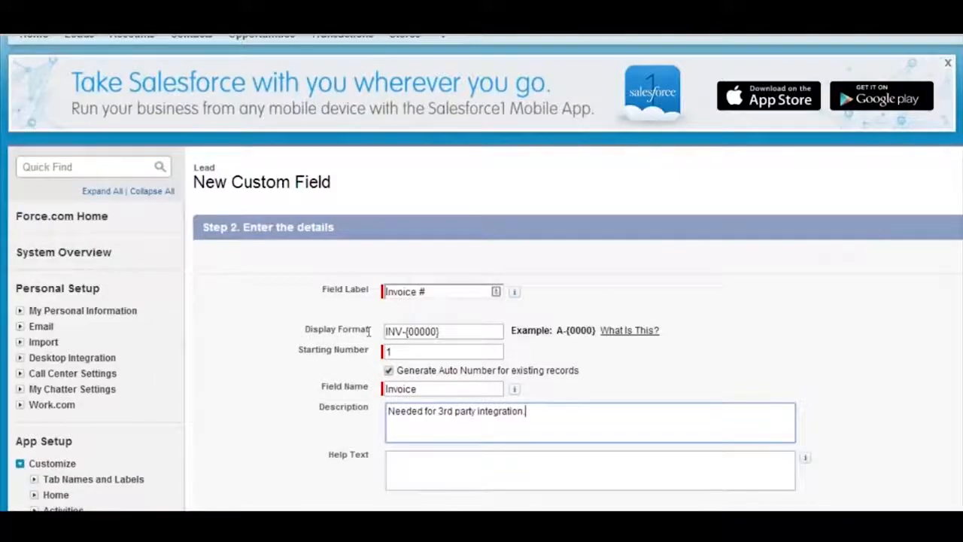
{"action": "key", "text": "shift+Left"}
{"action": "key", "text": "shift+Left"}
{"action": "key", "text": "shift+Left"}
{"action": "key", "text": "shift+Left"}
{"action": "key", "text": "shift+Left"}
{"action": "key", "text": "shift+Left"}
{"action": "key", "text": "shift+Left"}
{"action": "key", "text": "shift+Left"}
{"action": "key", "text": "shift+Left"}
{"action": "key", "text": "shift+Left"}
{"action": "key", "text": "shift+Left"}
{"action": "key", "text": "shift+Left"}
{"action": "key", "text": "shift+Left"}
{"action": "key", "text": "shift+Left"}
{"action": "key", "text": "shift+Left"}
{"action": "key", "text": "shift+Left"}
{"action": "key", "text": "shift+Left"}
{"action": "key", "text": "shift+Left"}
{"action": "key", "text": "shift+Left"}
{"action": "key", "text": "shift+Left"}
Enter "Give to client for referencing documents." as the help text, correcting the misspelled word with the spell checker's suggestion
{"action": "key", "text": "Tab"}
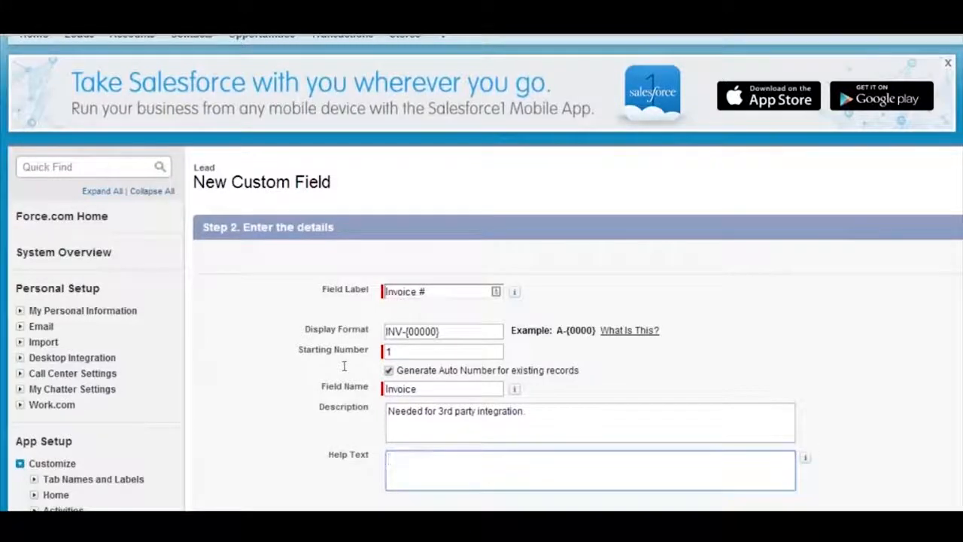
{"action": "type", "text": "Give"}
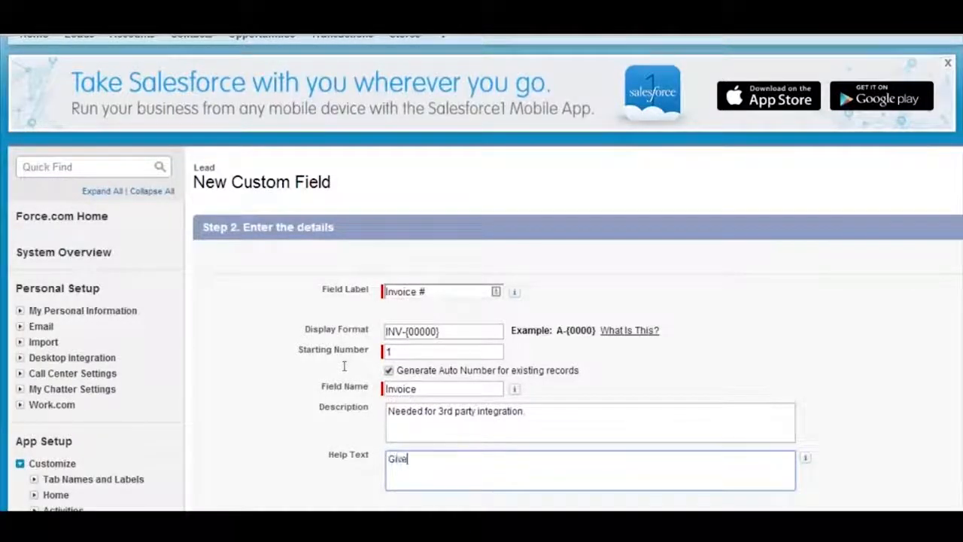
{"action": "type", "text": " to client for"}
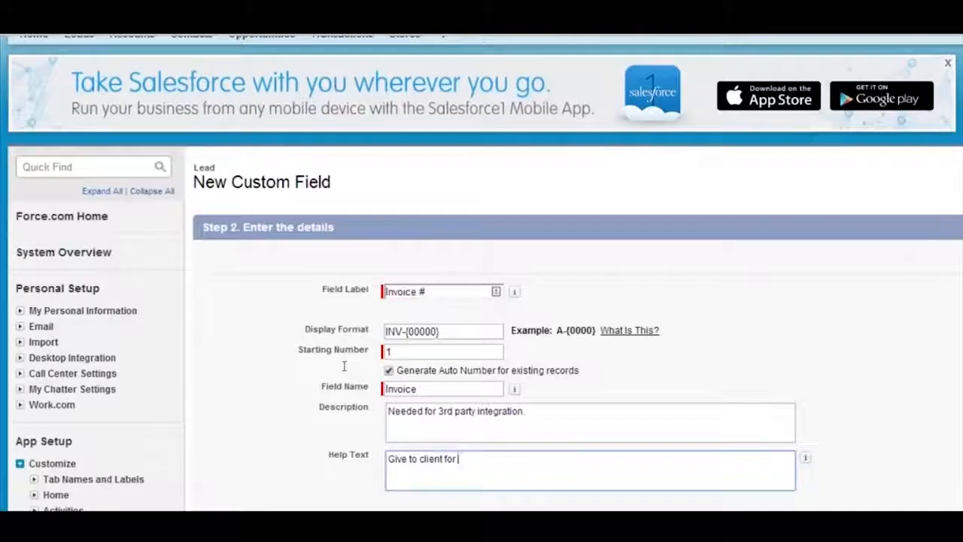
{"action": "type", "text": "efrencing documents."}
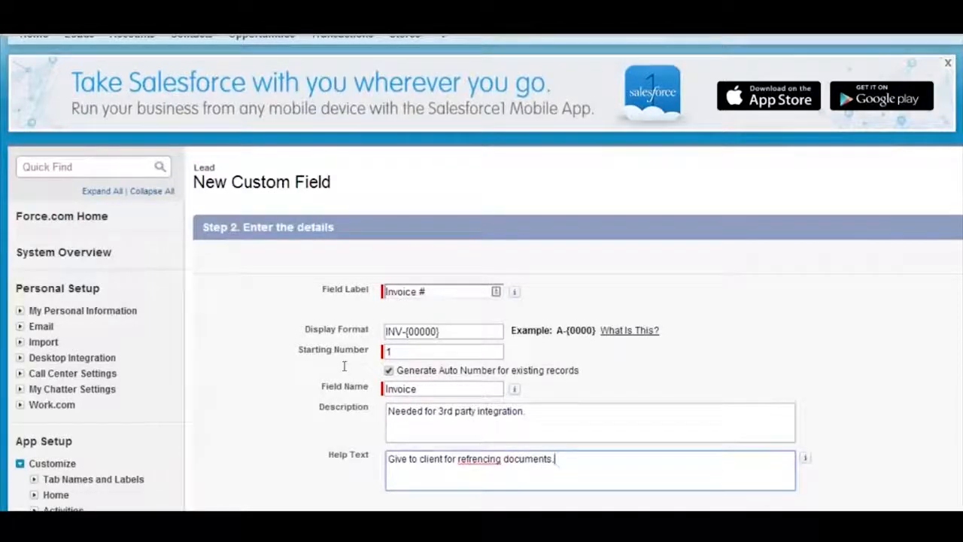
{"action": "right_click", "coordinate": [465, 459]}
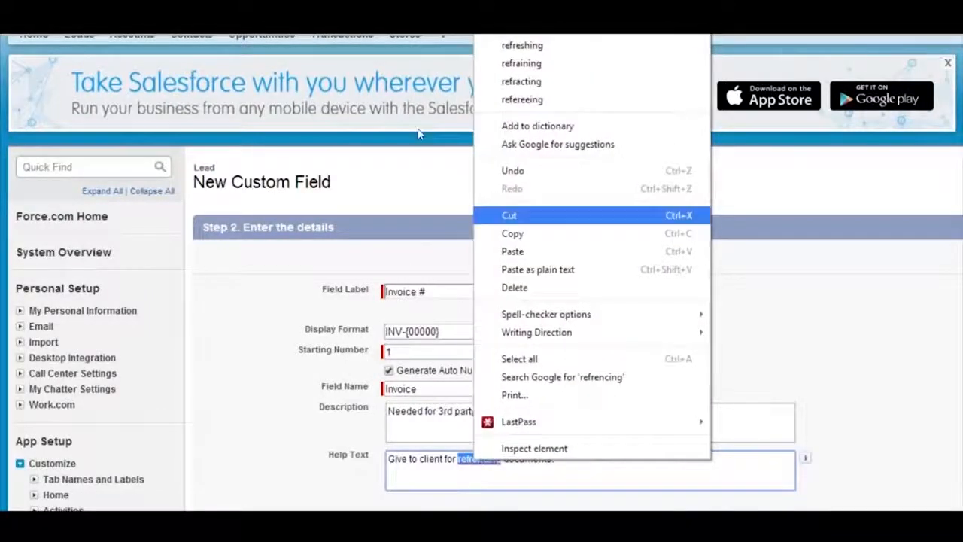
{"action": "left_click", "coordinate": [513, 32]}
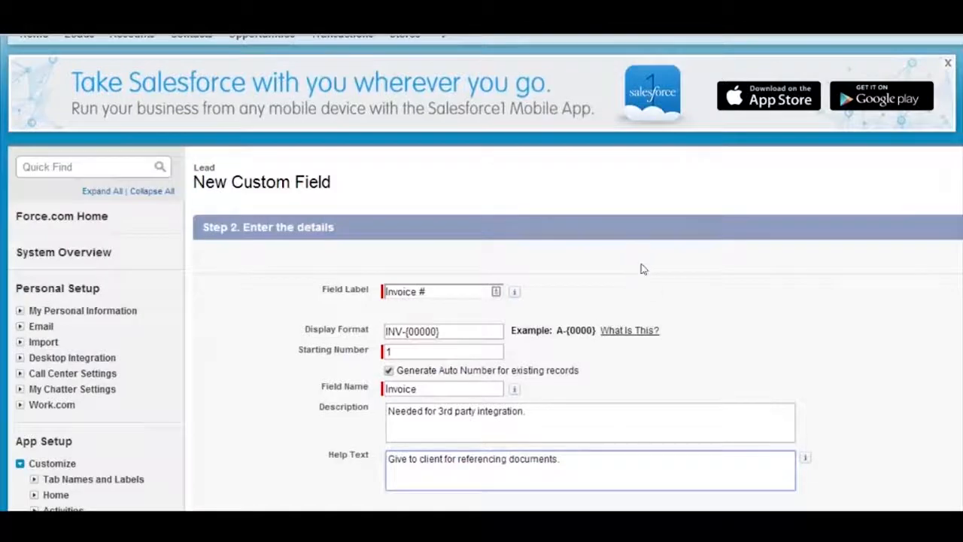
Continue to the field-level security settings and make the Invoice # field visible to all profiles
{"action": "left_click", "coordinate": [868, 220]}
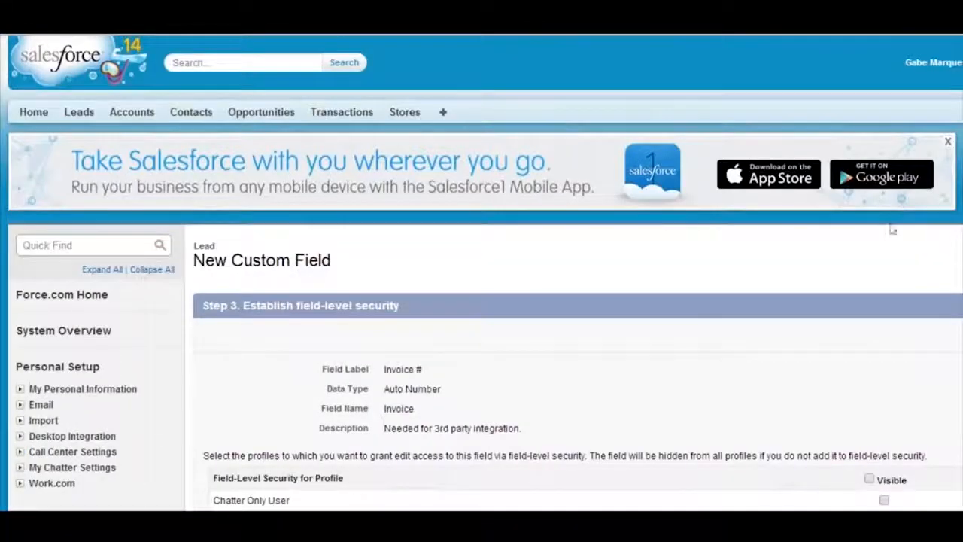
{"action": "scroll", "coordinate": [785, 321], "scroll_direction": "down", "scroll_amount": 5}
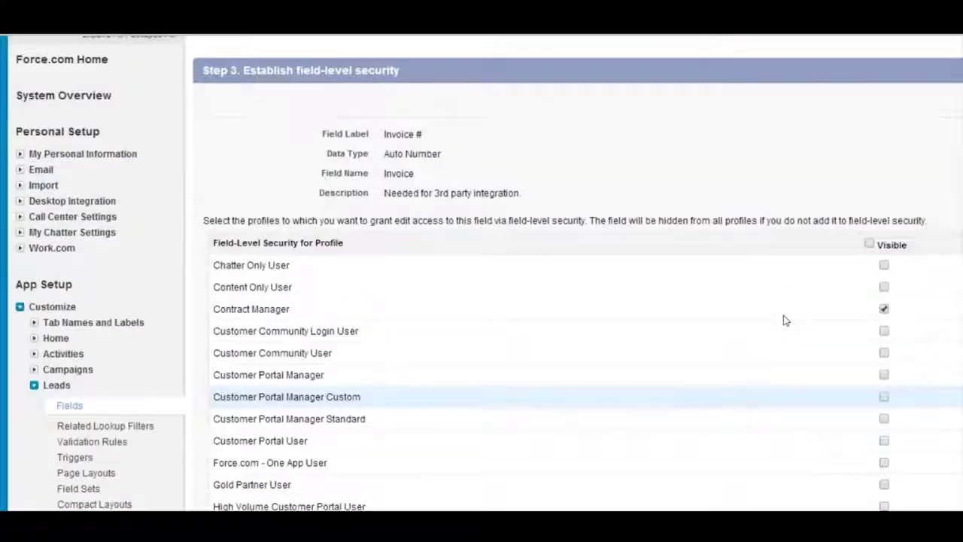
{"action": "scroll", "coordinate": [754, 215], "scroll_direction": "up", "scroll_amount": 2}
{"action": "scroll", "coordinate": [719, 151], "scroll_direction": "down", "scroll_amount": 1}
{"action": "scroll", "coordinate": [720, 154], "scroll_direction": "up", "scroll_amount": 1}
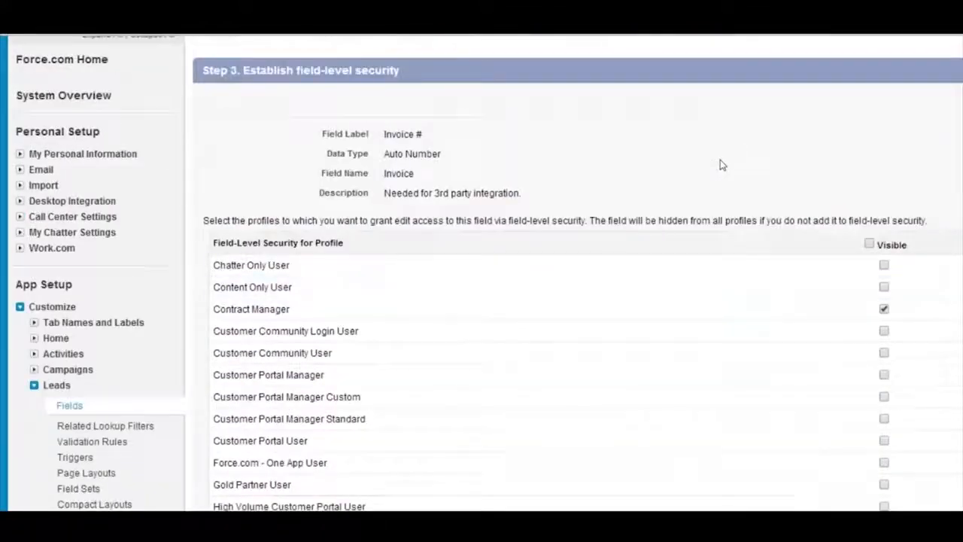
{"action": "scroll", "coordinate": [722, 173], "scroll_direction": "up", "scroll_amount": 1}
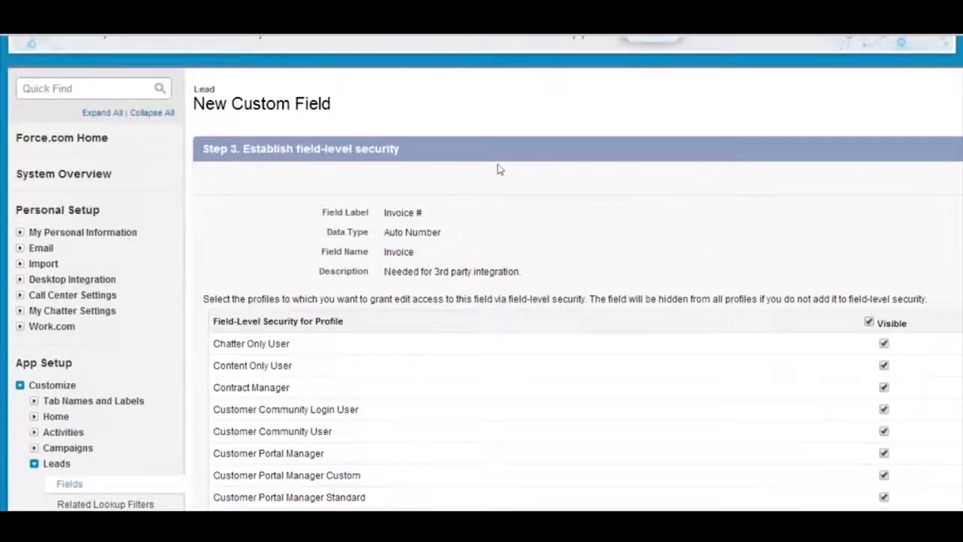
Review the field-level security list to see which profiles have the Invoice # field set as visible
{"action": "scroll", "coordinate": [670, 248], "scroll_direction": "down", "scroll_amount": 5}
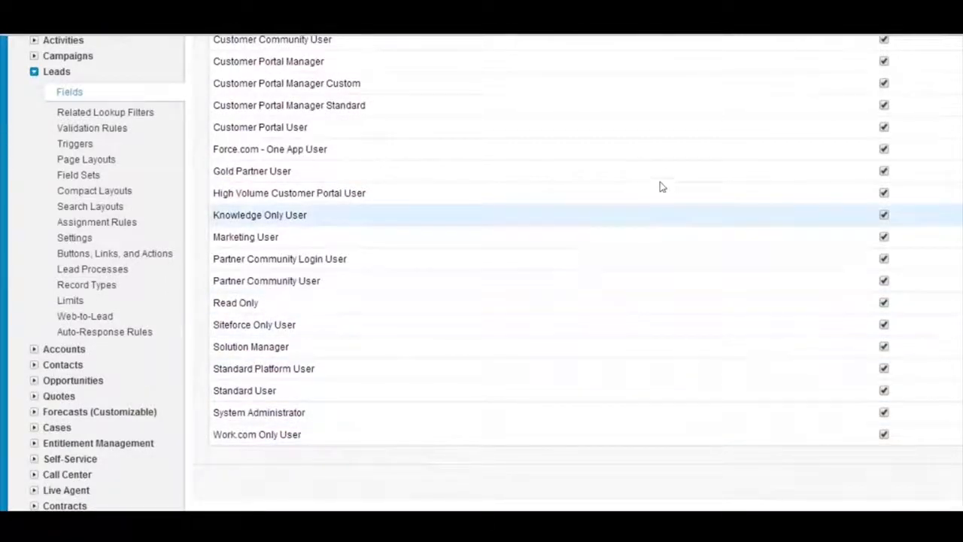
{"action": "scroll", "coordinate": [673, 217], "scroll_direction": "up", "scroll_amount": 5}
{"action": "scroll", "coordinate": [799, 245], "scroll_direction": "down", "scroll_amount": 3}
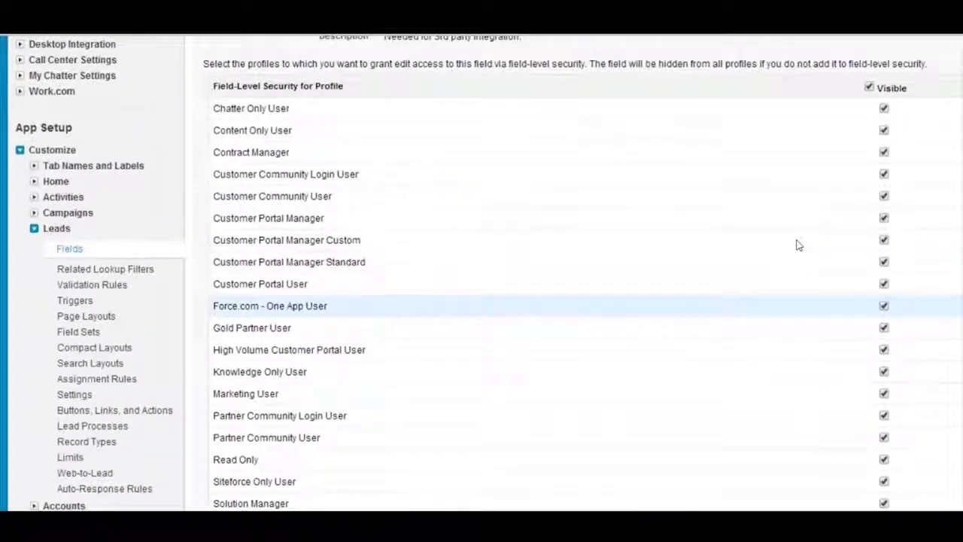
{"action": "scroll", "coordinate": [799, 245], "scroll_direction": "up", "scroll_amount": 5}
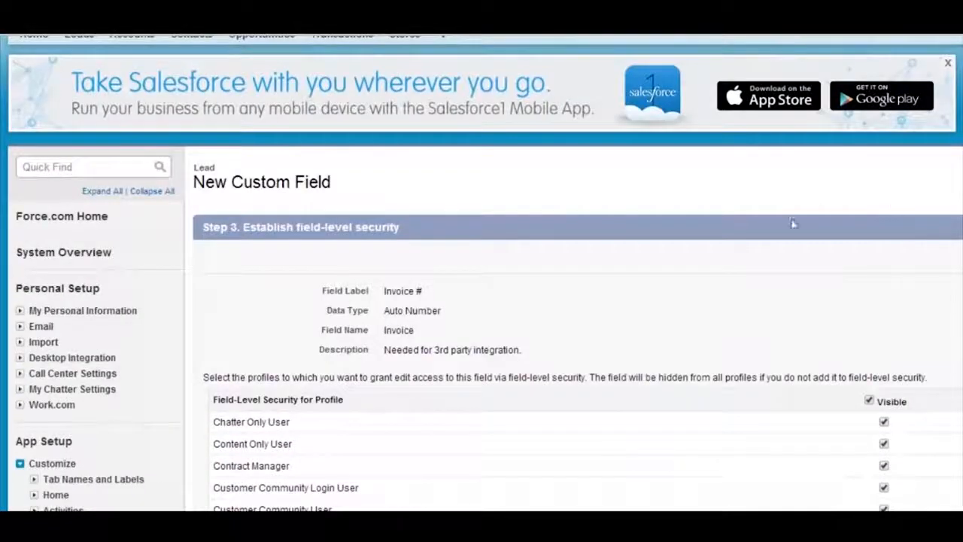
{"action": "left_click", "coordinate": [793, 223]}
{"action": "left_click", "coordinate": [816, 275]}
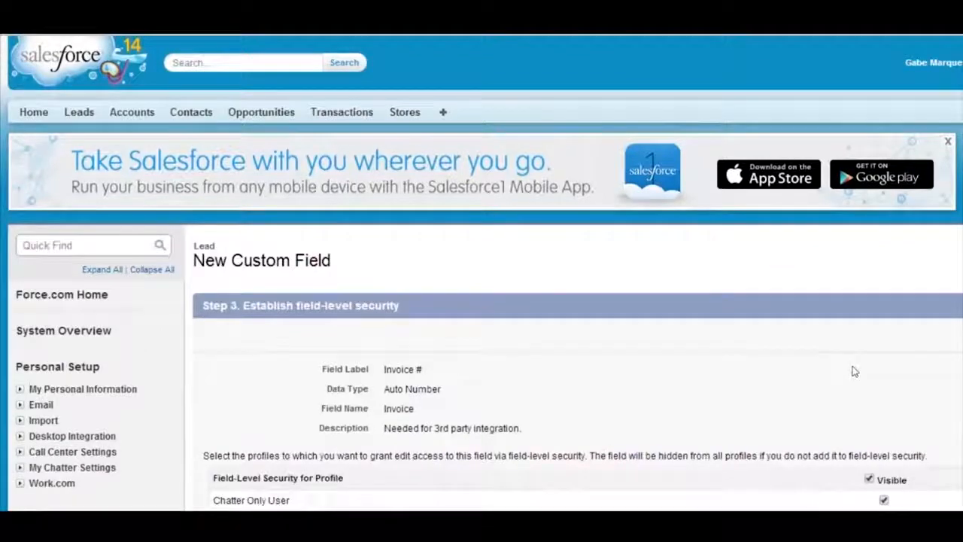
{"action": "scroll", "coordinate": [855, 371], "scroll_direction": "down", "scroll_amount": 6}
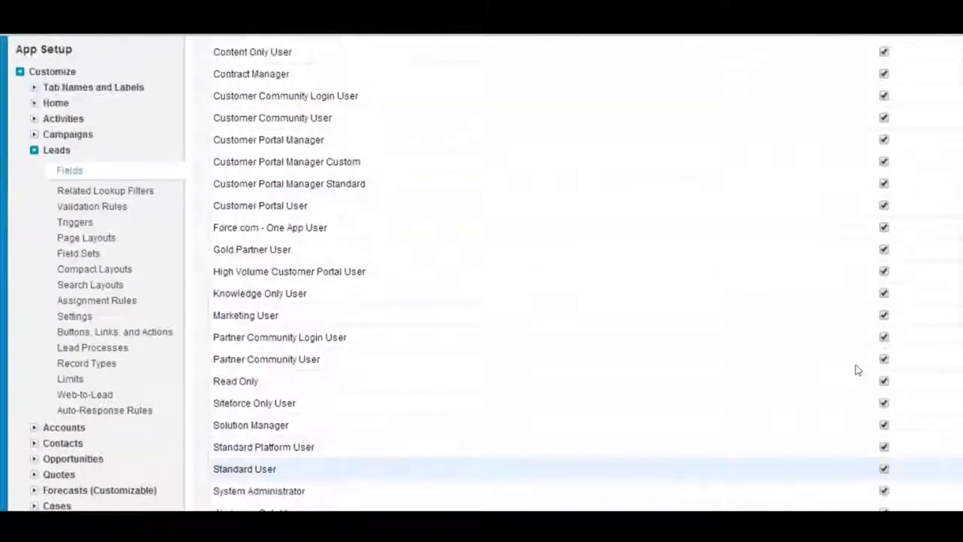
{"action": "scroll", "coordinate": [855, 371], "scroll_direction": "up", "scroll_amount": 1}
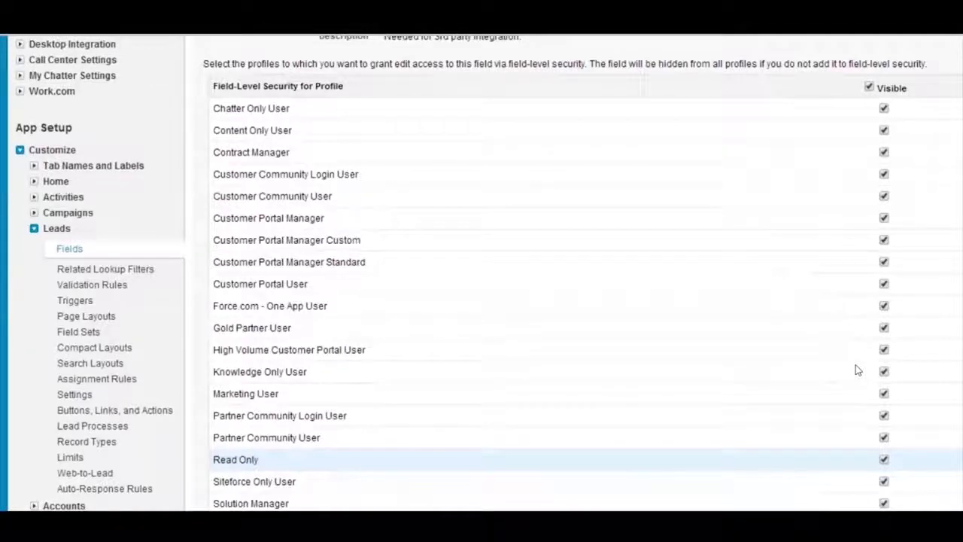
{"action": "scroll", "coordinate": [855, 370], "scroll_direction": "up", "scroll_amount": 2}
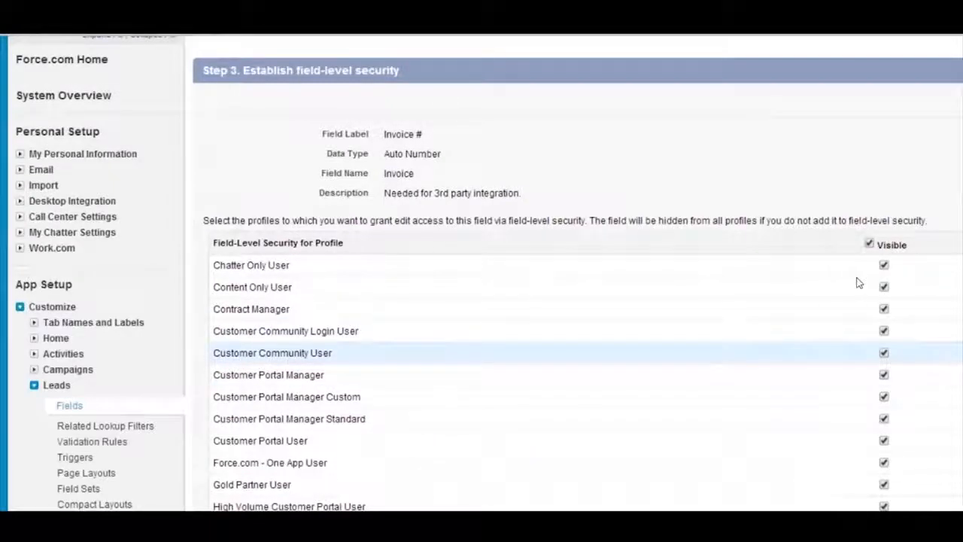
Continue to the page layouts, keep the field on Lead Layout, save it and start auto number generation for existing records
{"action": "left_click", "coordinate": [888, 86]}
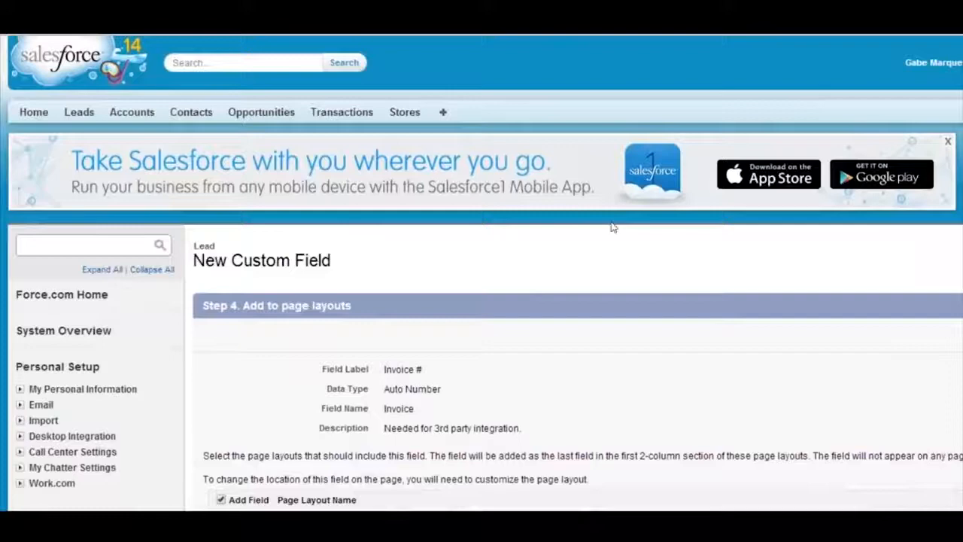
{"action": "scroll", "coordinate": [613, 229], "scroll_direction": "down", "scroll_amount": 2}
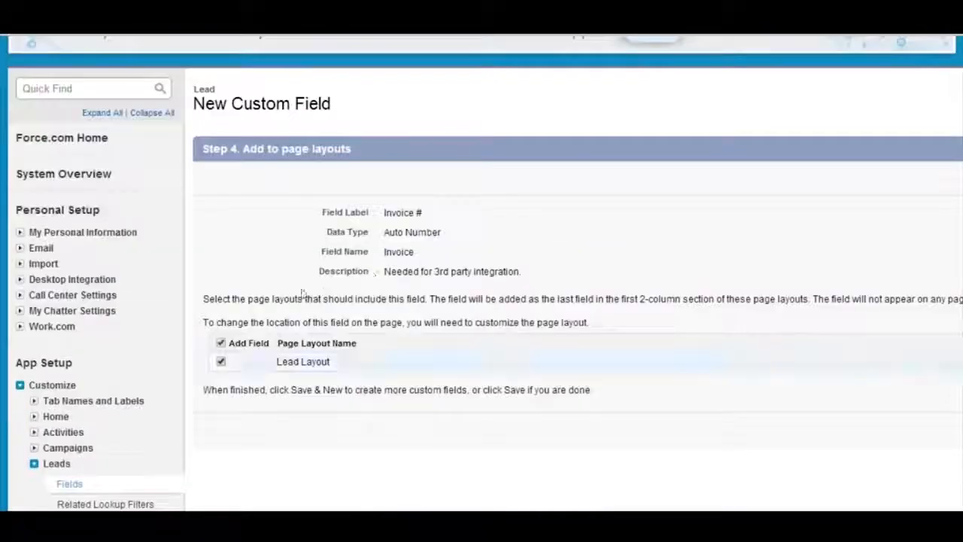
{"action": "left_click", "coordinate": [882, 147]}
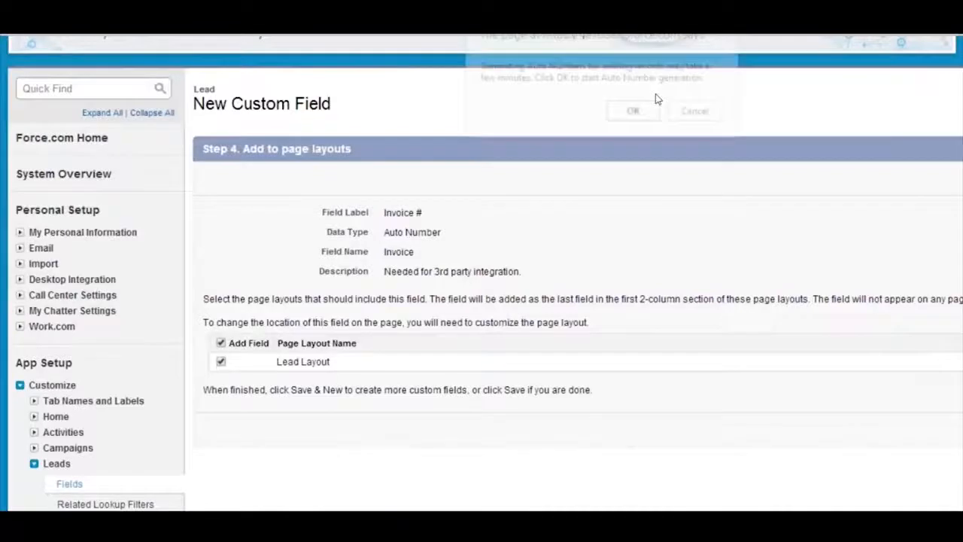
{"action": "left_click", "coordinate": [511, 87]}
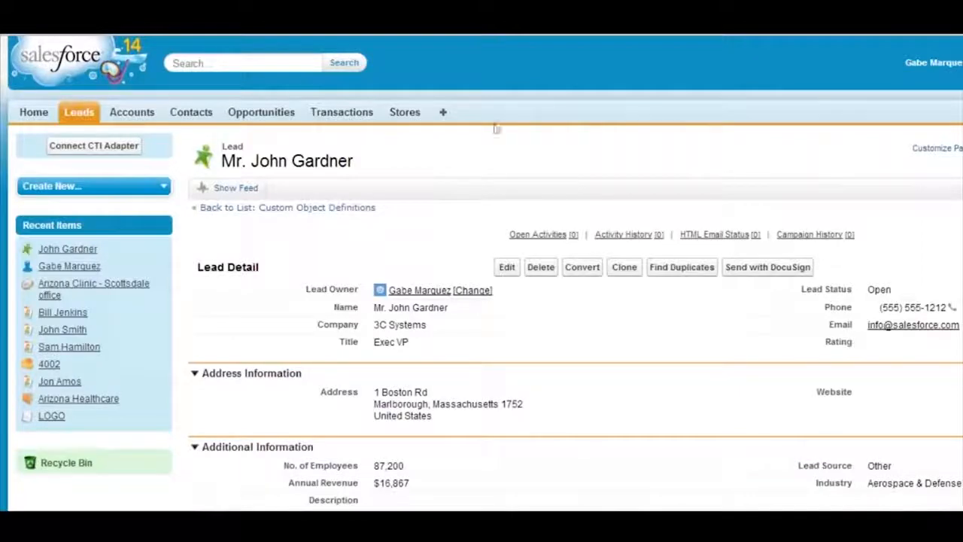
Check the Invoice # field in the lead custom fields list and on an existing lead record
{"action": "scroll", "coordinate": [441, 210], "scroll_direction": "down", "scroll_amount": 2}
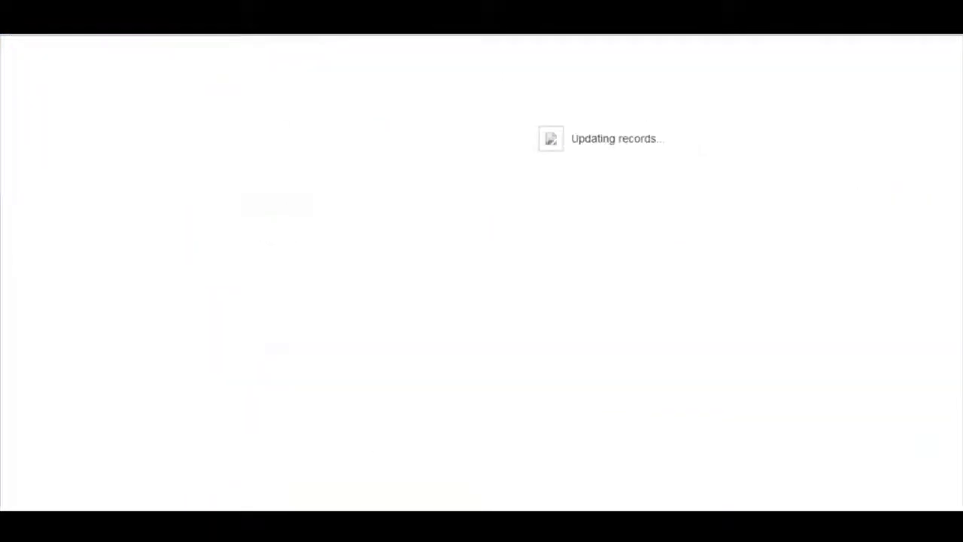
{"action": "scroll", "coordinate": [338, 278], "scroll_direction": "down", "scroll_amount": 10}
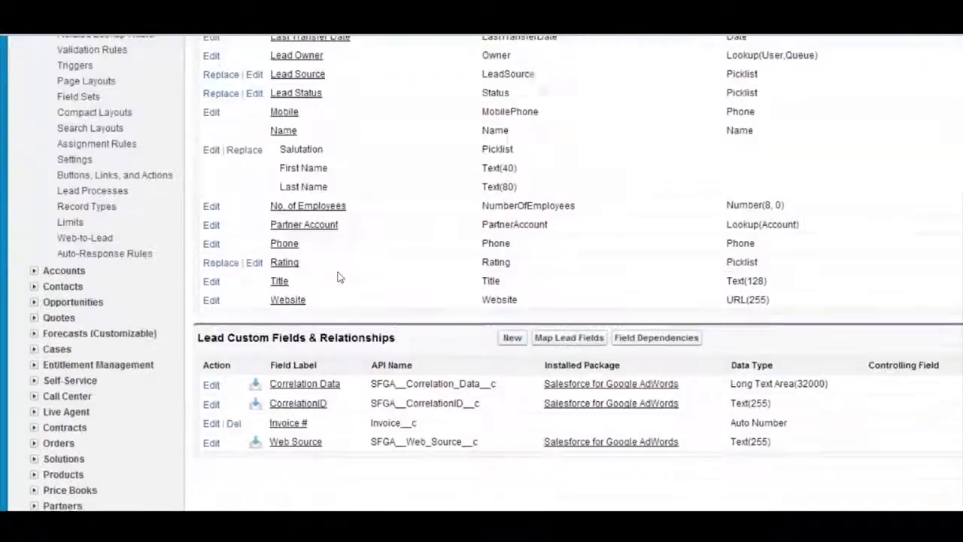
{"action": "scroll", "coordinate": [414, 204], "scroll_direction": "down", "scroll_amount": 2}
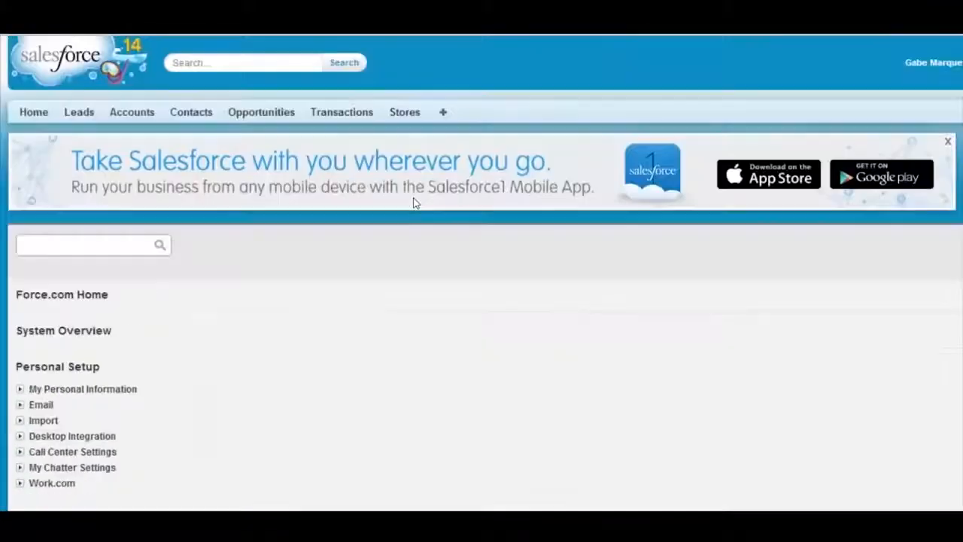
{"action": "scroll", "coordinate": [409, 301], "scroll_direction": "down", "scroll_amount": 2}
{"action": "scroll", "coordinate": [173, 209], "scroll_direction": "down", "scroll_amount": 3}
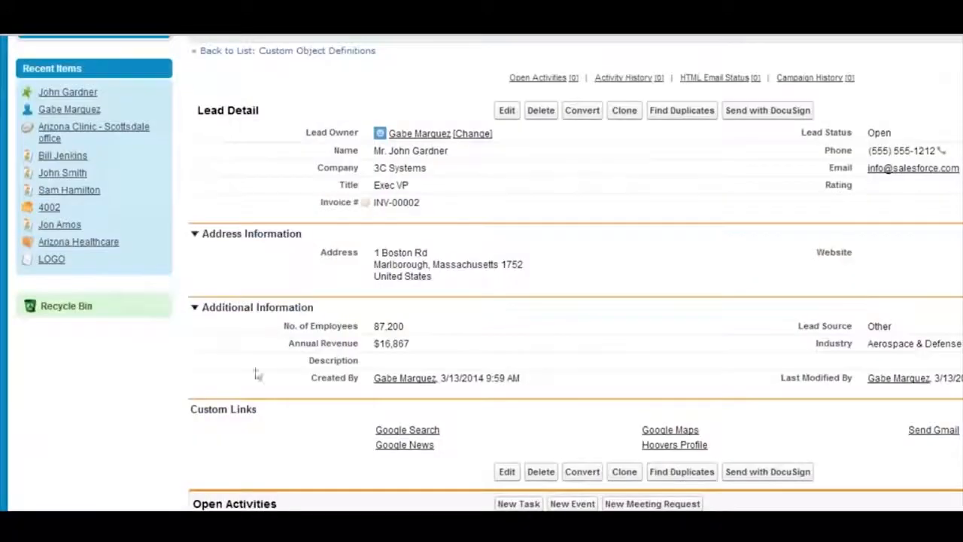
{"action": "scroll", "coordinate": [291, 369], "scroll_direction": "down", "scroll_amount": 3}
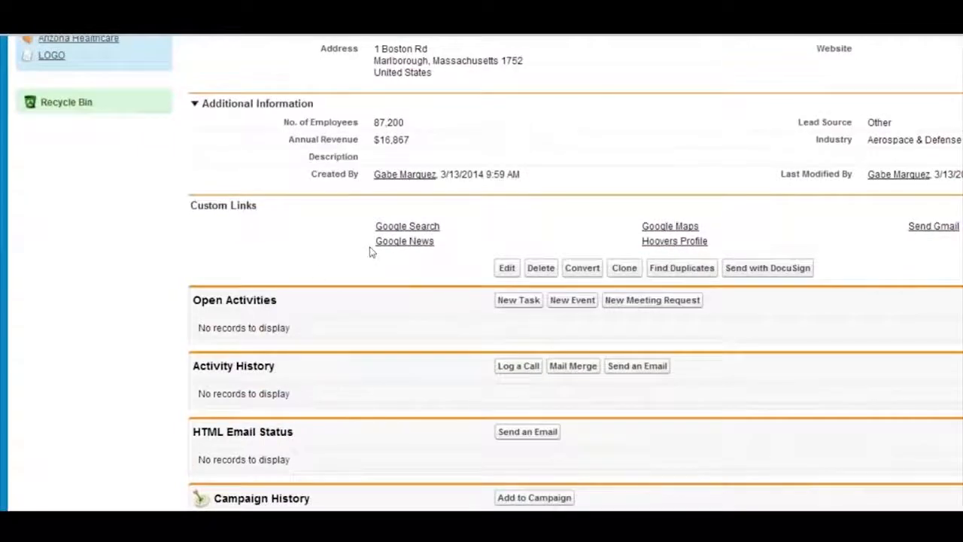
{"action": "scroll", "coordinate": [405, 425], "scroll_direction": "up", "scroll_amount": 5}
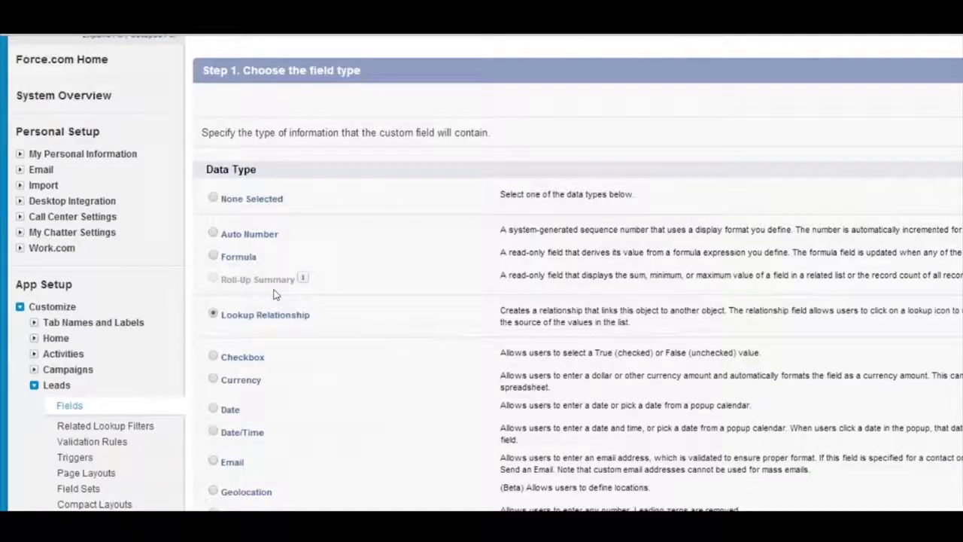
Inspect the Parent Account lookup on the Arizona Healthcare account as a lookup example, and return to the lead field types
{"action": "scroll", "coordinate": [274, 295], "scroll_direction": "down", "scroll_amount": 1}
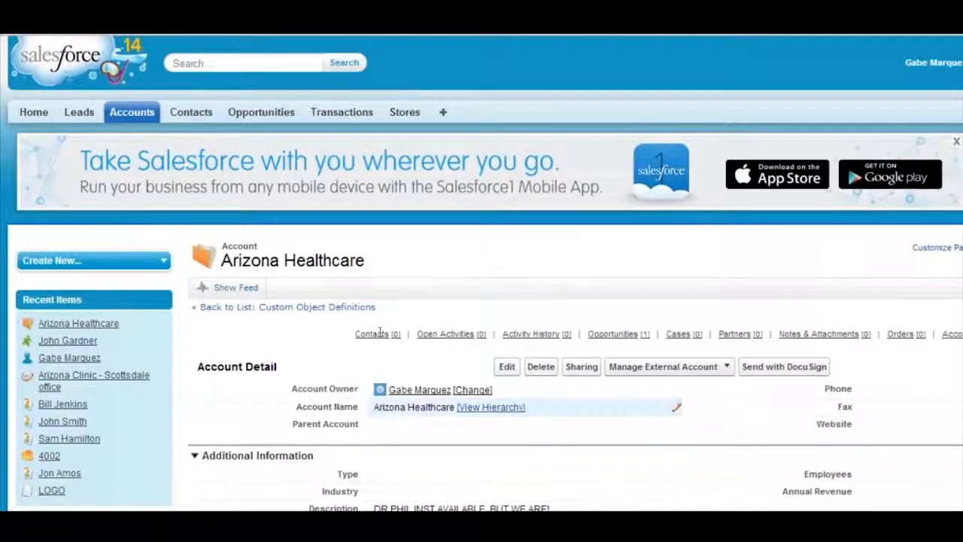
{"action": "double_click", "coordinate": [465, 425]}
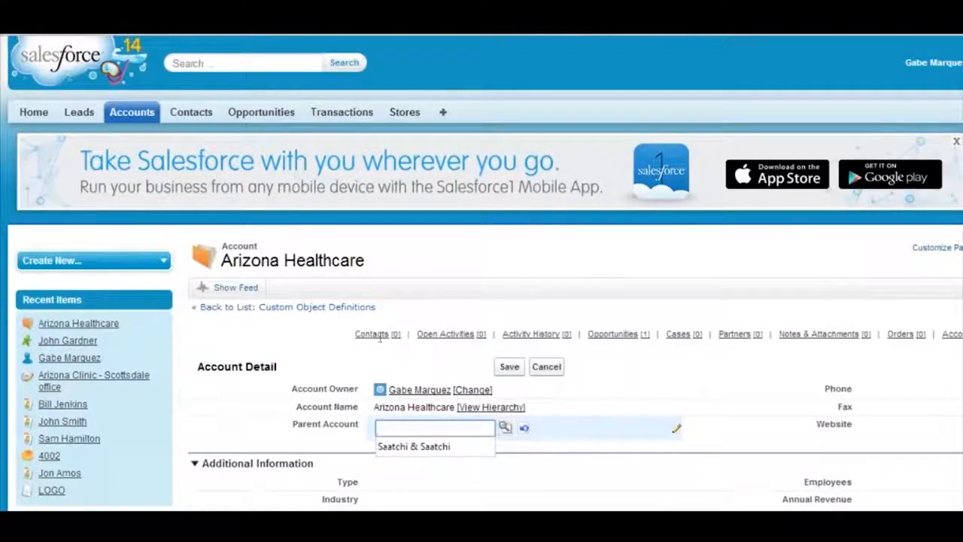
{"action": "left_click", "coordinate": [505, 427]}
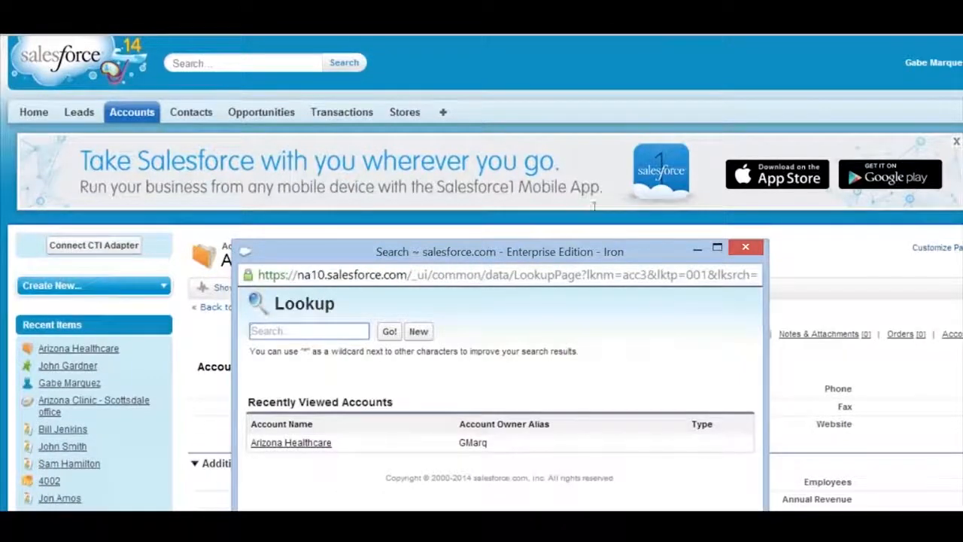
{"action": "left_click", "coordinate": [301, 98]}
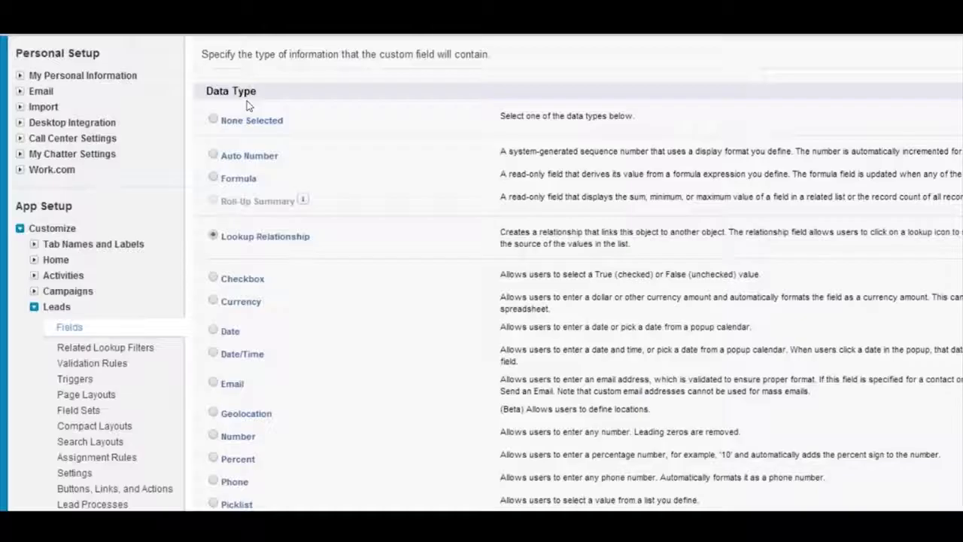
Choose Checkbox as the new lead field's data type and highlight the true or false wording in its description
{"action": "left_click", "coordinate": [213, 236]}
{"action": "key", "text": "Down"}
{"action": "left_click_drag", "start_coordinate": [562, 274], "coordinate": [734, 274]}
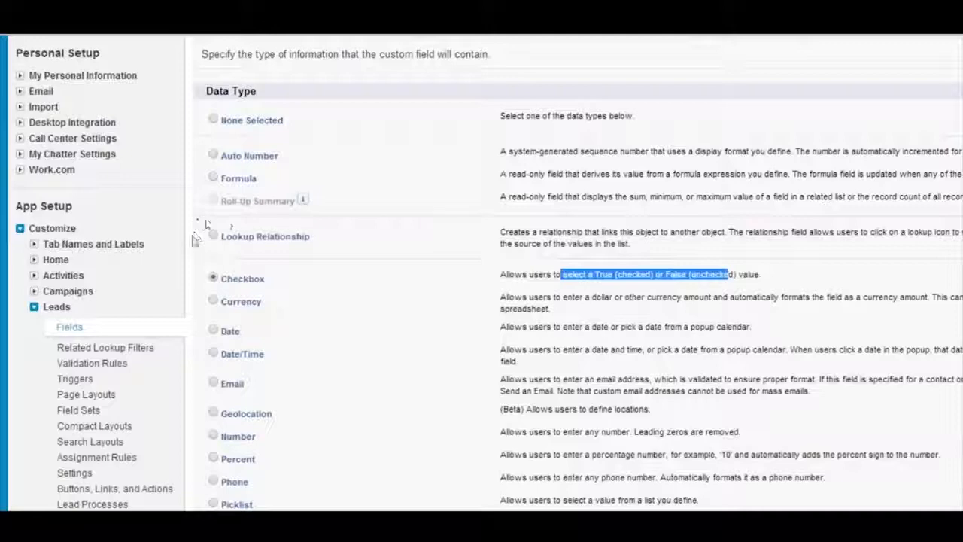
Choose Currency as the new lead field's data type and highlight the dollar or other currency wording in its description
{"action": "left_click", "coordinate": [213, 300]}
{"action": "left_click_drag", "start_coordinate": [241, 301], "coordinate": [555, 327]}
{"action": "left_click", "coordinate": [580, 312]}
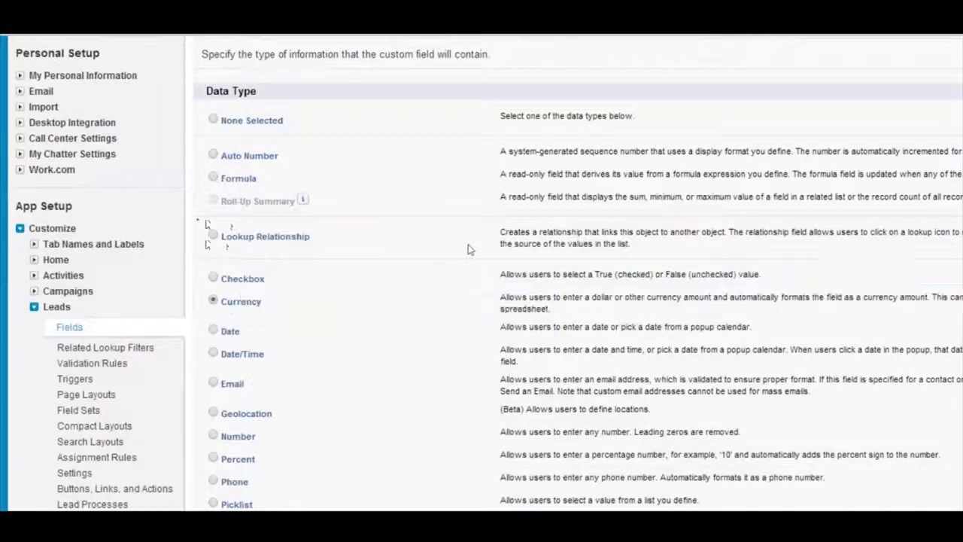
{"action": "scroll", "coordinate": [444, 226], "scroll_direction": "down", "scroll_amount": 2}
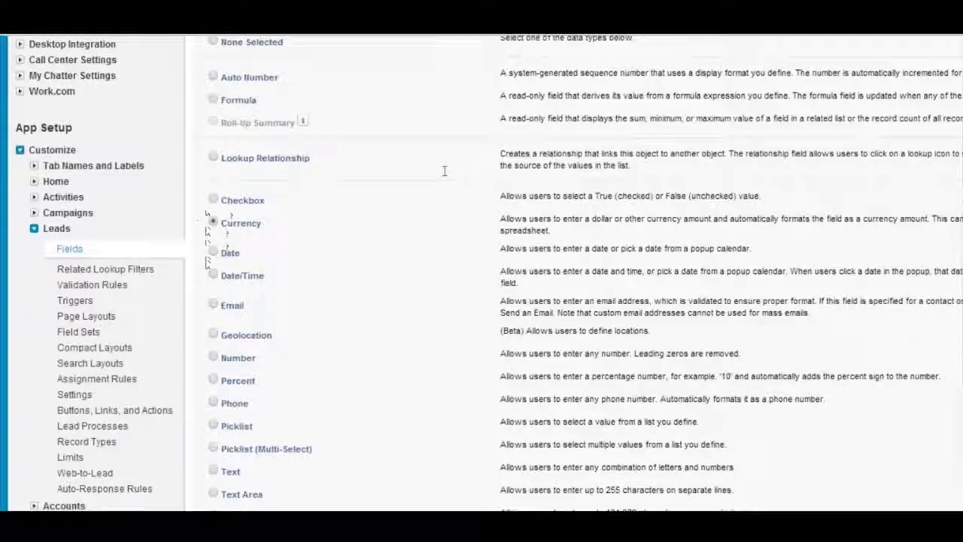
{"action": "left_click_drag", "start_coordinate": [562, 218], "coordinate": [682, 218]}
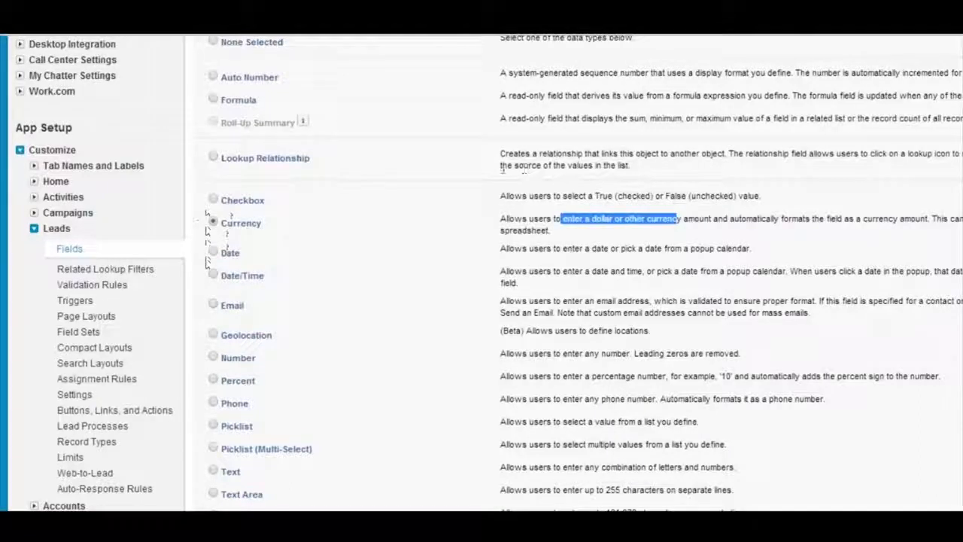
{"action": "left_click", "coordinate": [505, 171]}
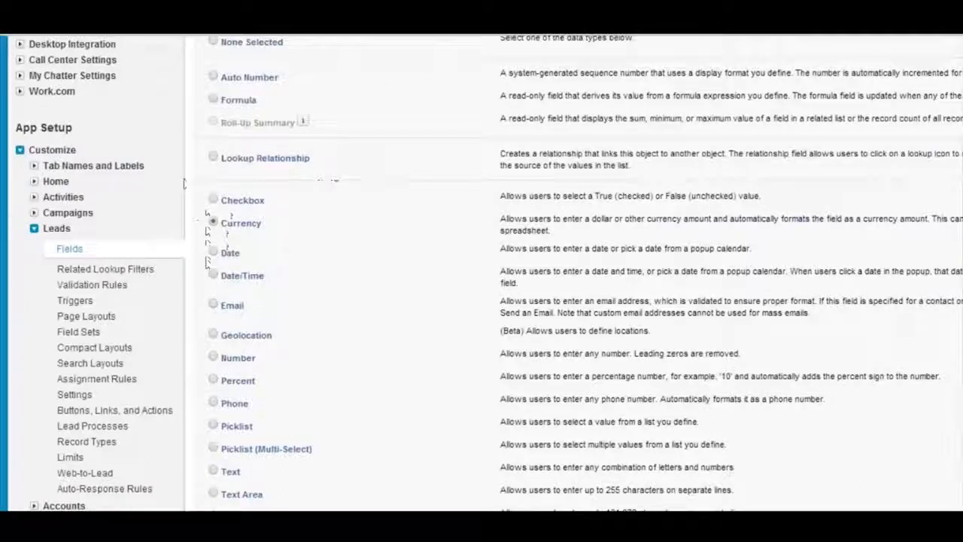
Choose Date as the new lead field's data type and highlight the popup calendar wording in its description
{"action": "key", "text": "Down"}
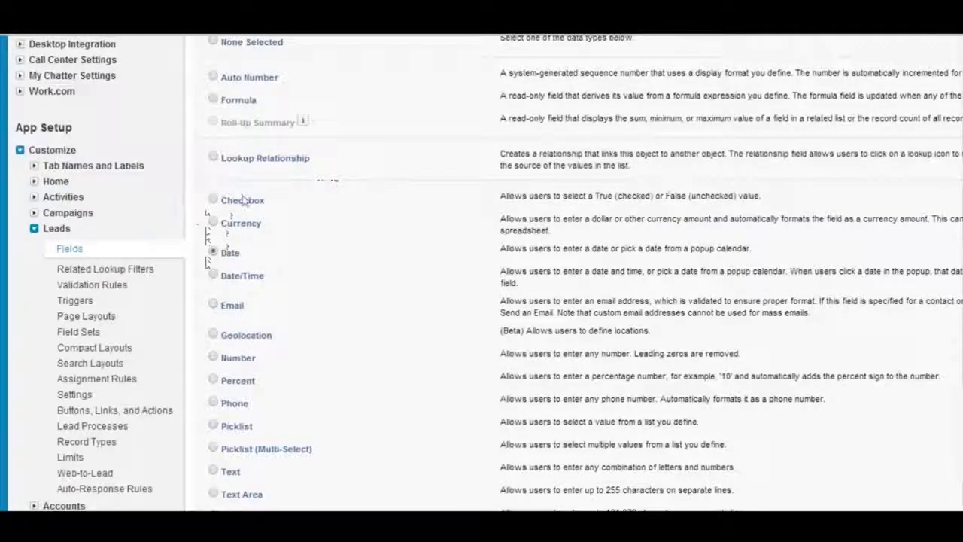
{"action": "left_click_drag", "start_coordinate": [538, 248], "coordinate": [751, 249]}
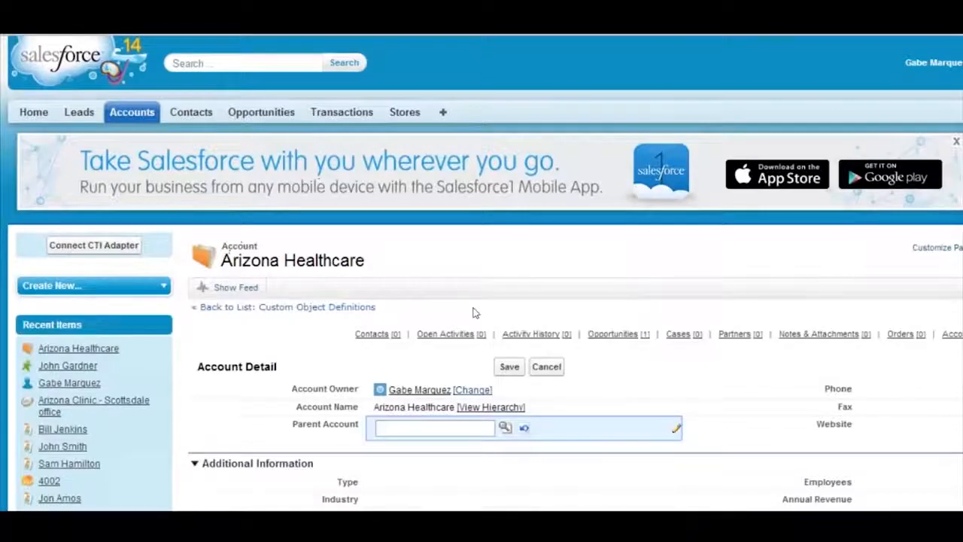
Look through the edit forms of the Arizona Healthcare account and a recent lead for a date field example
{"action": "scroll", "coordinate": [421, 240], "scroll_direction": "down", "scroll_amount": 1}
{"action": "left_click", "coordinate": [435, 233]}
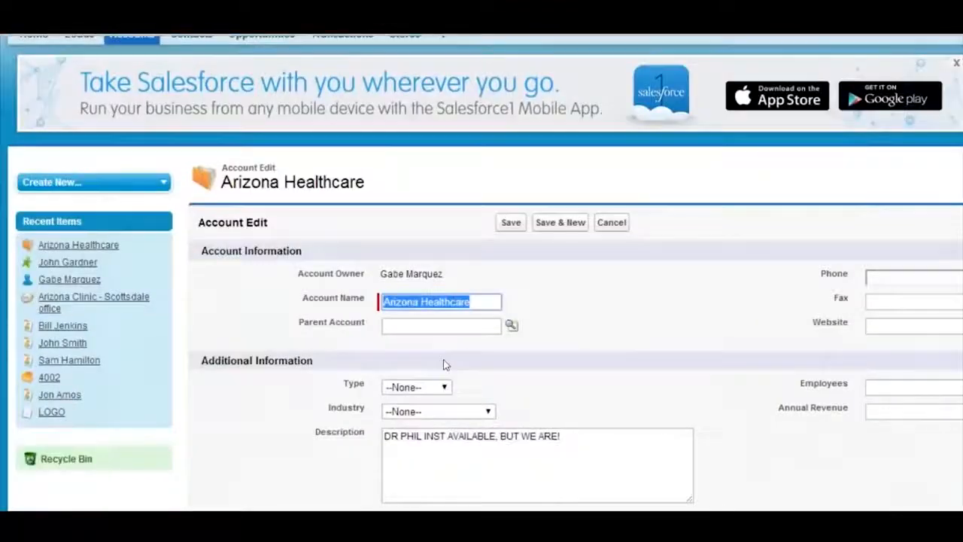
{"action": "scroll", "coordinate": [444, 365], "scroll_direction": "down", "scroll_amount": 2}
{"action": "scroll", "coordinate": [340, 247], "scroll_direction": "up", "scroll_amount": 3}
{"action": "left_click", "coordinate": [66, 83]}
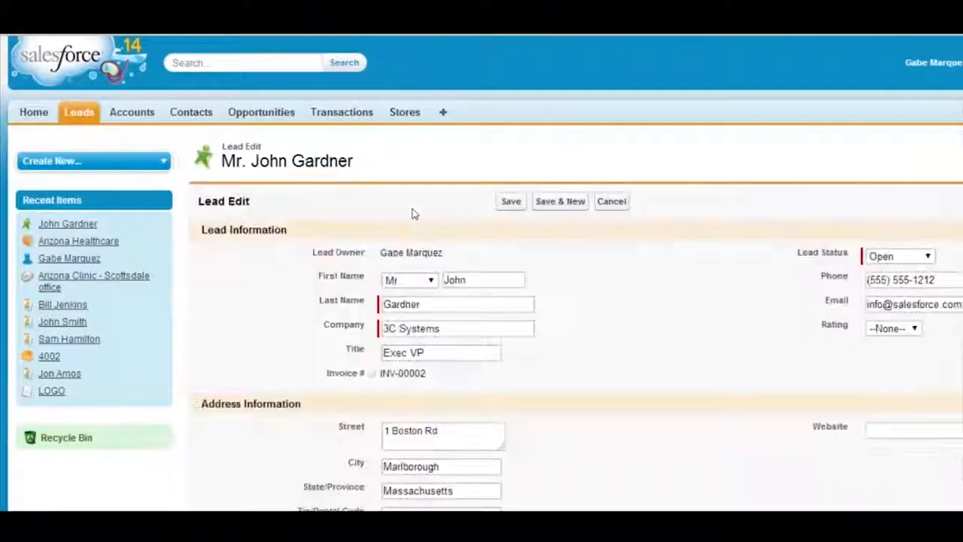
{"action": "scroll", "coordinate": [574, 345], "scroll_direction": "down", "scroll_amount": 3}
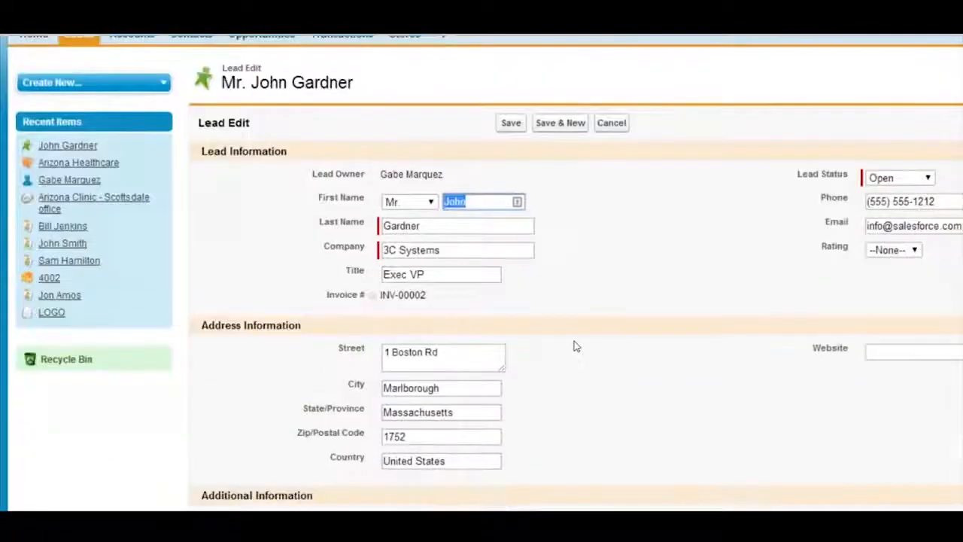
{"action": "scroll", "coordinate": [573, 345], "scroll_direction": "up", "scroll_amount": 3}
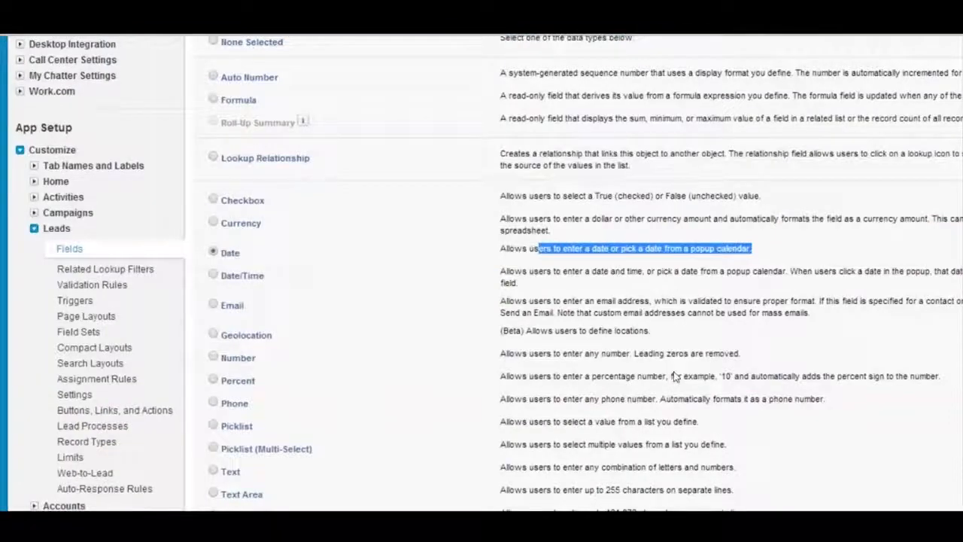
Continue to the Date field's details, set the label to First Contact and the name to First_Contact, and proceed
{"action": "scroll", "coordinate": [696, 346], "scroll_direction": "up", "scroll_amount": 5}
{"action": "scroll", "coordinate": [582, 273], "scroll_direction": "up", "scroll_amount": 2}
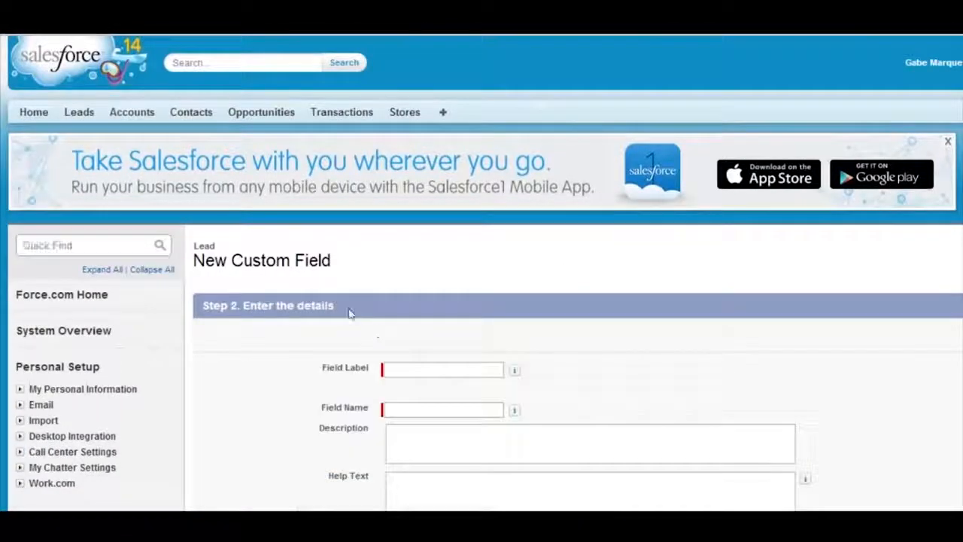
{"action": "type", "text": "Contacted"}
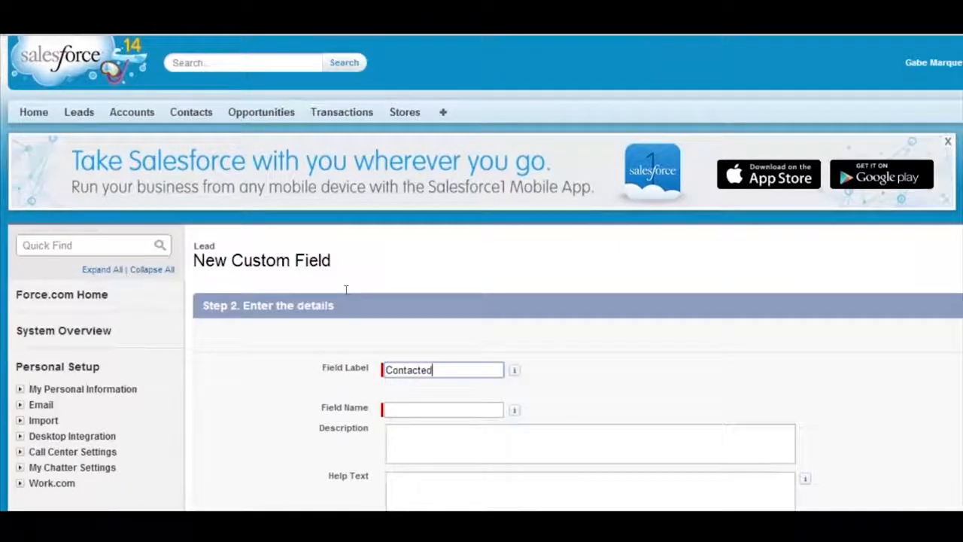
{"action": "key", "text": "ctrl+a"}
{"action": "key", "text": "BackSpace"}
{"action": "type", "text": "Fisrt Contact"}
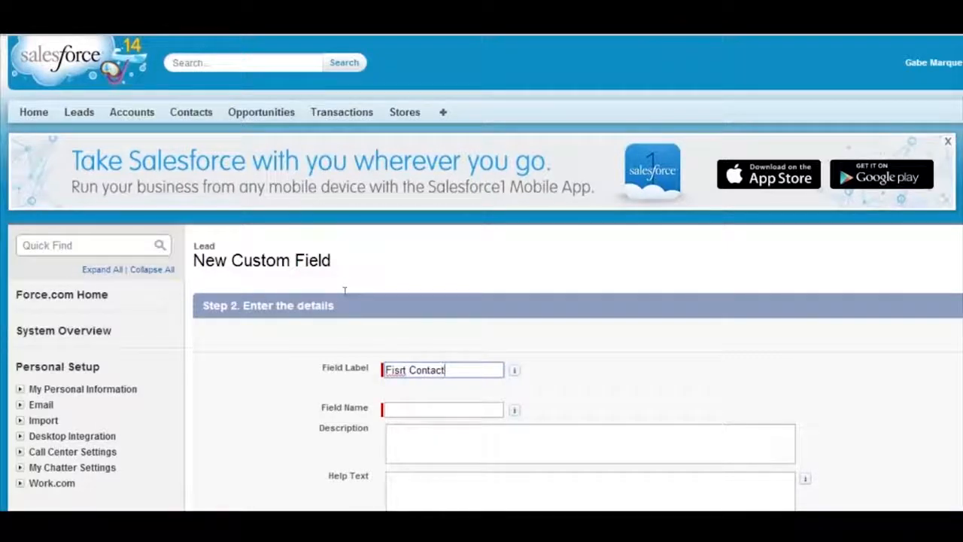
{"action": "right_click", "coordinate": [399, 369]}
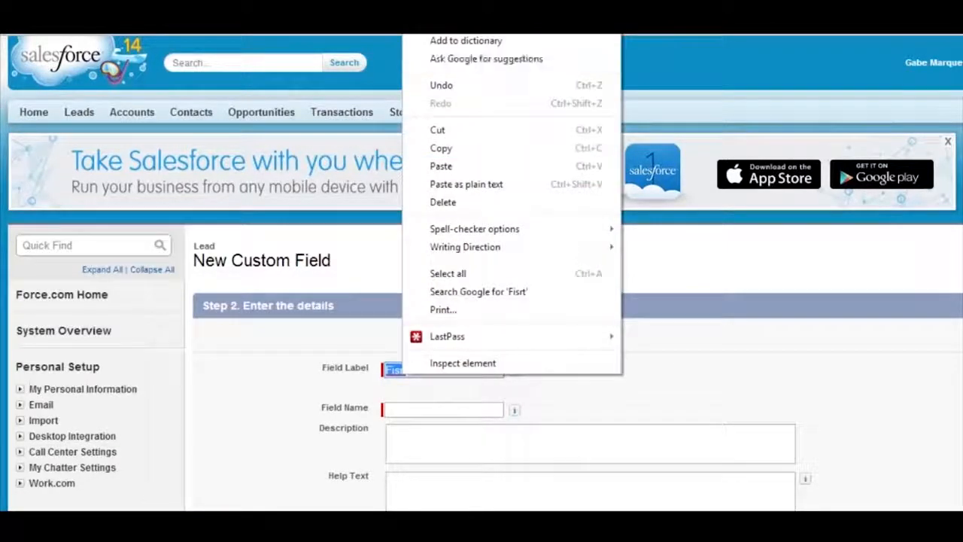
{"action": "left_click", "coordinate": [442, 17]}
{"action": "key", "text": "Tab"}
{"action": "key", "text": "Tab"}
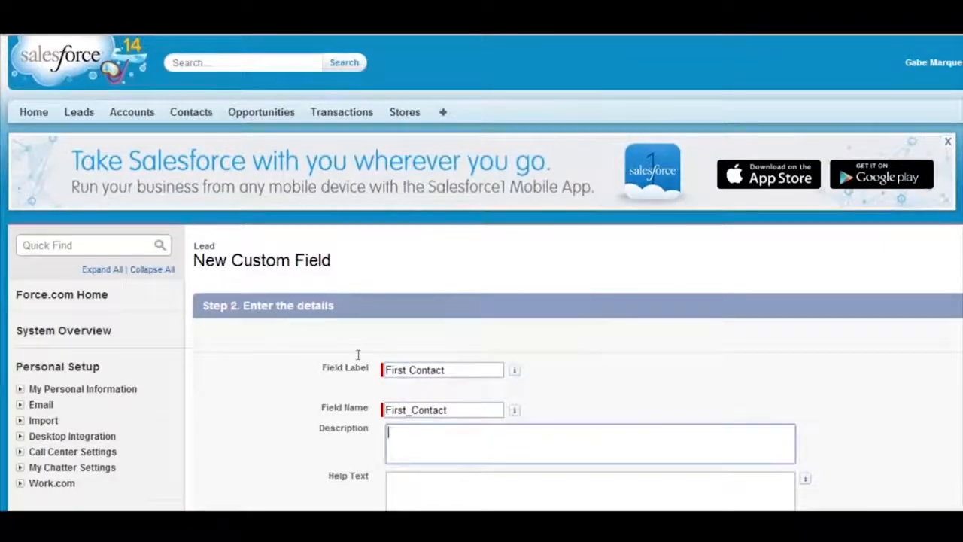
{"action": "scroll", "coordinate": [824, 371], "scroll_direction": "down", "scroll_amount": 2}
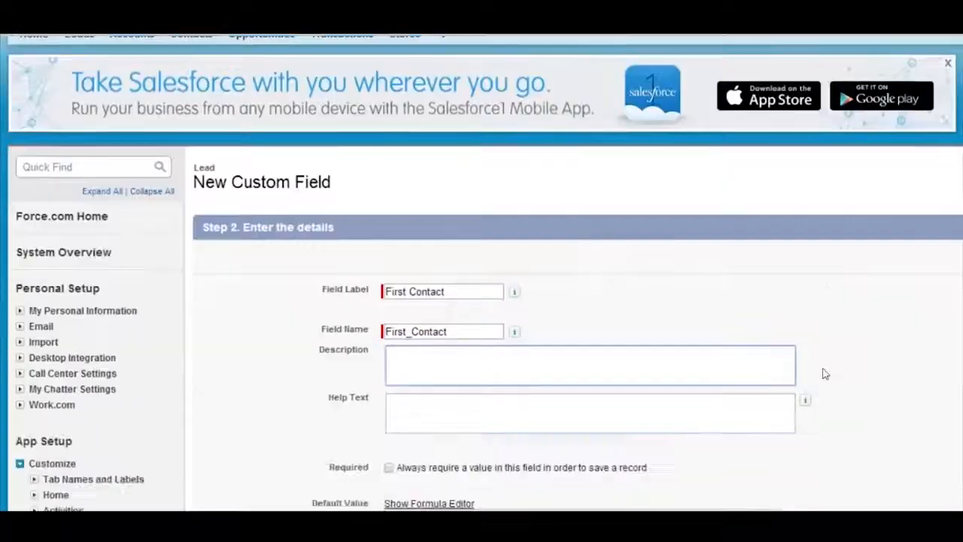
{"action": "left_click", "coordinate": [891, 144]}
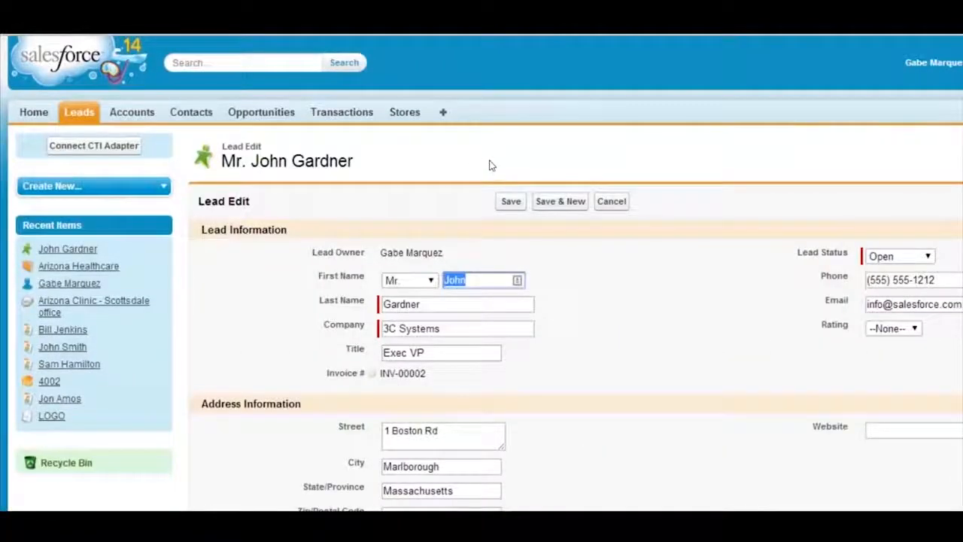
Cancel editing the lead and set its new First Contact field to 9/25/2014 on the detail page
{"action": "left_click", "coordinate": [613, 201]}
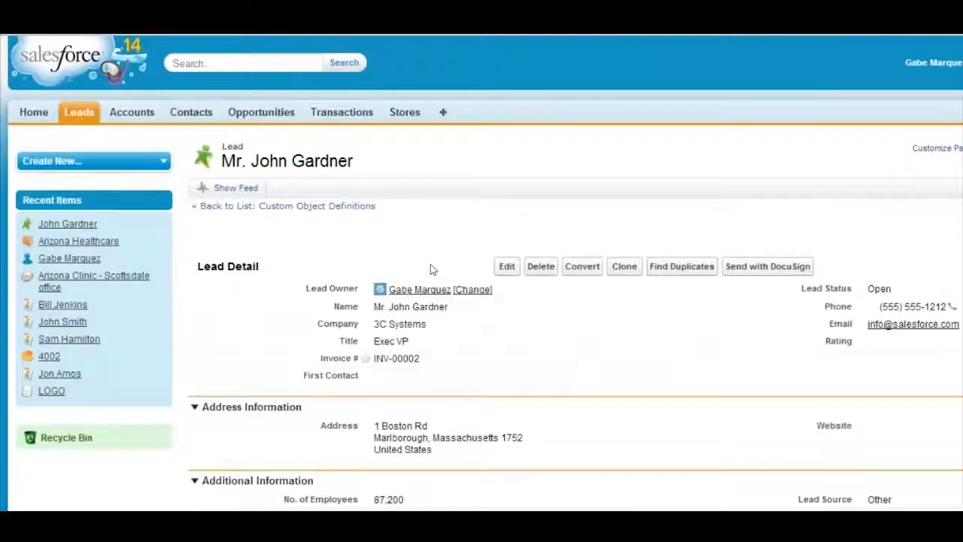
{"action": "scroll", "coordinate": [411, 285], "scroll_direction": "down", "scroll_amount": 2}
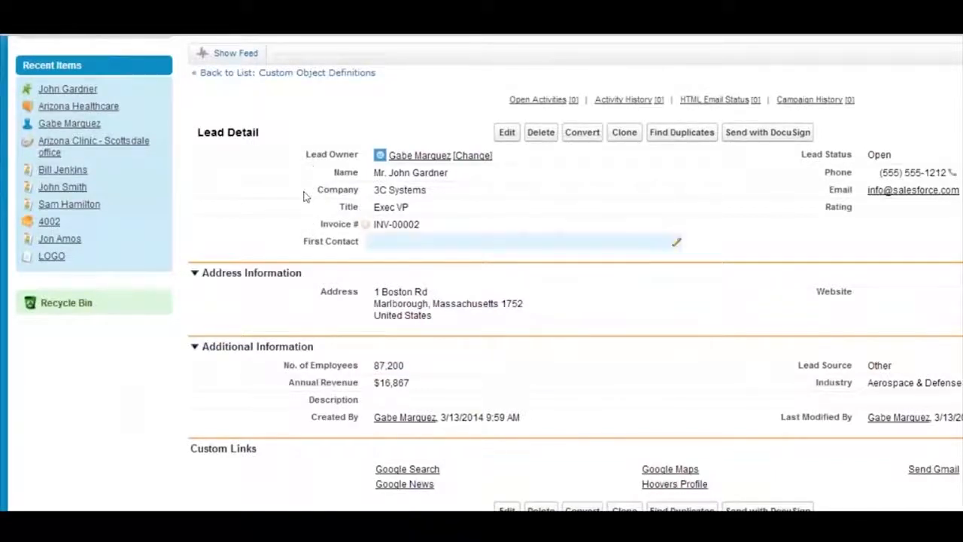
{"action": "double_click", "coordinate": [324, 240]}
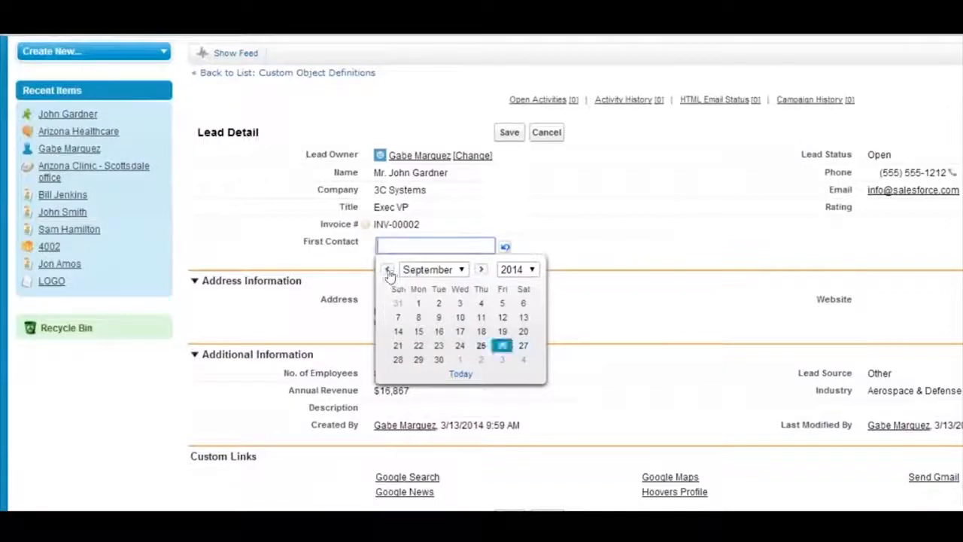
{"action": "left_click", "coordinate": [481, 346]}
{"action": "key", "text": "Return"}
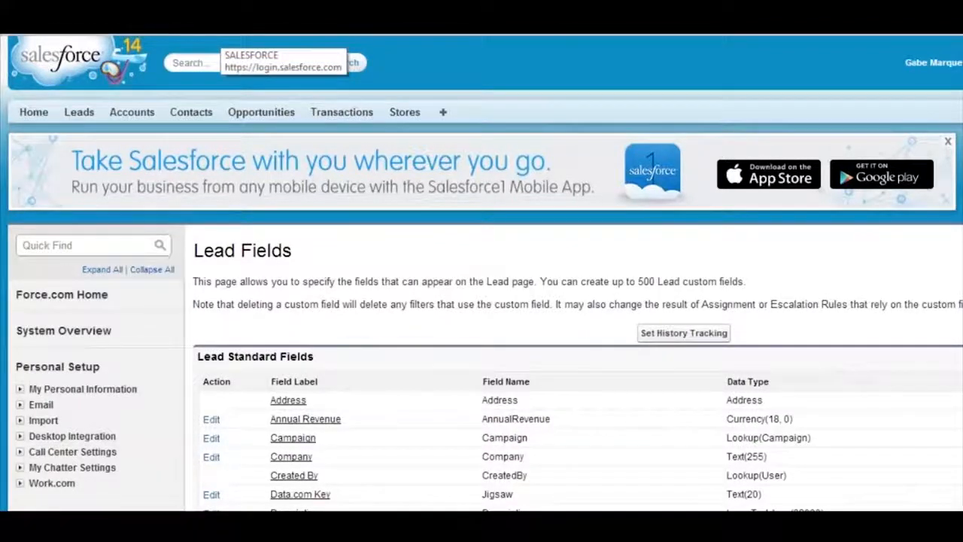
Start another new lead custom field and highlight Number in the list of data types
{"action": "scroll", "coordinate": [274, 123], "scroll_direction": "down", "scroll_amount": 12}
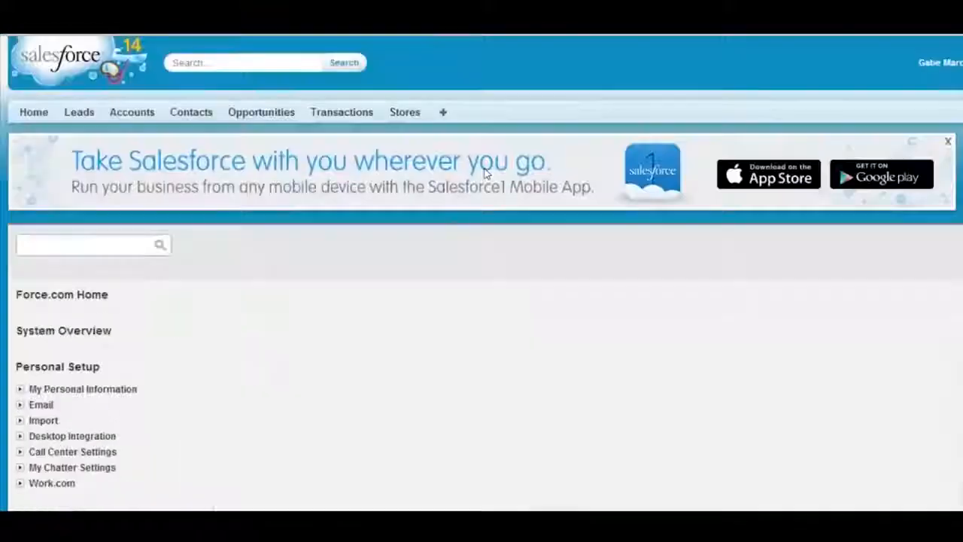
{"action": "scroll", "coordinate": [424, 274], "scroll_direction": "down", "scroll_amount": 5}
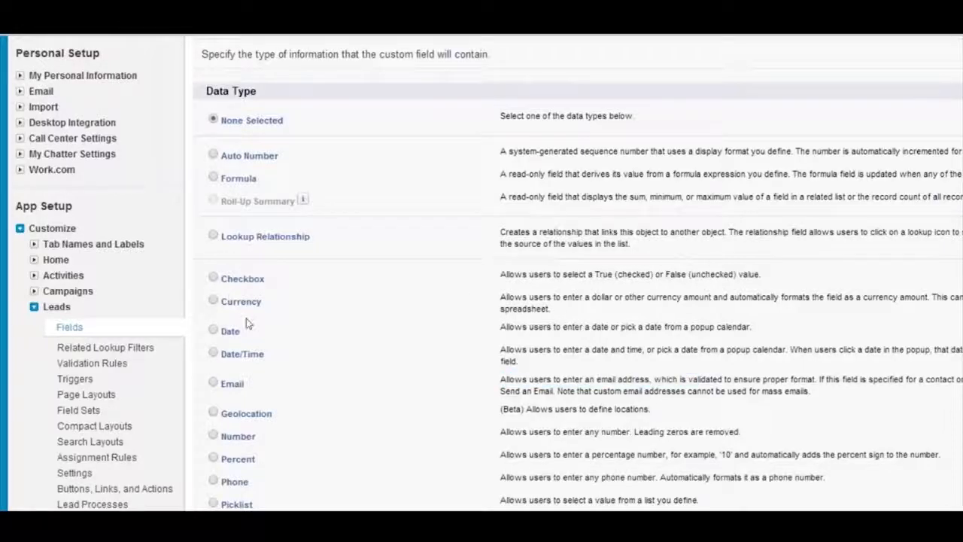
{"action": "scroll", "coordinate": [382, 250], "scroll_direction": "down", "scroll_amount": 1}
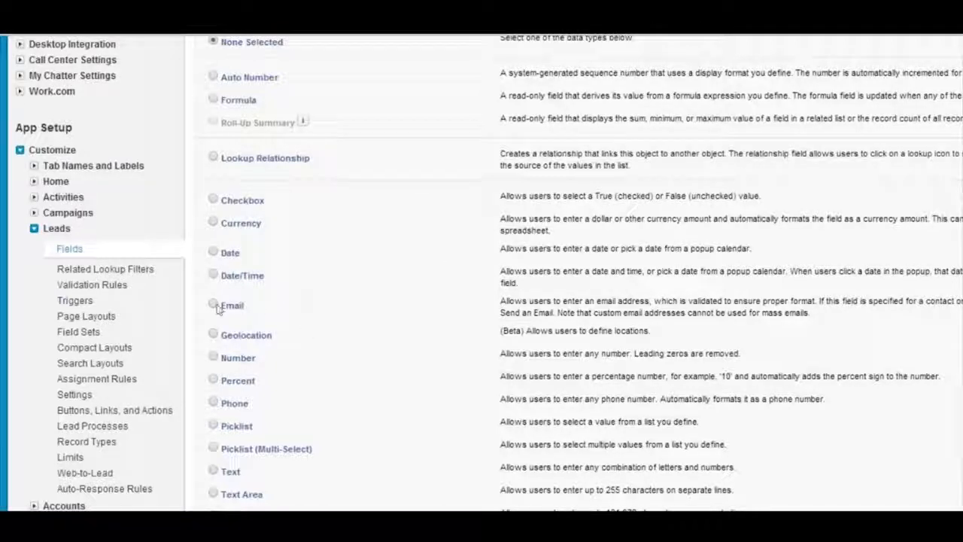
{"action": "left_click_drag", "start_coordinate": [232, 358], "coordinate": [252, 357]}
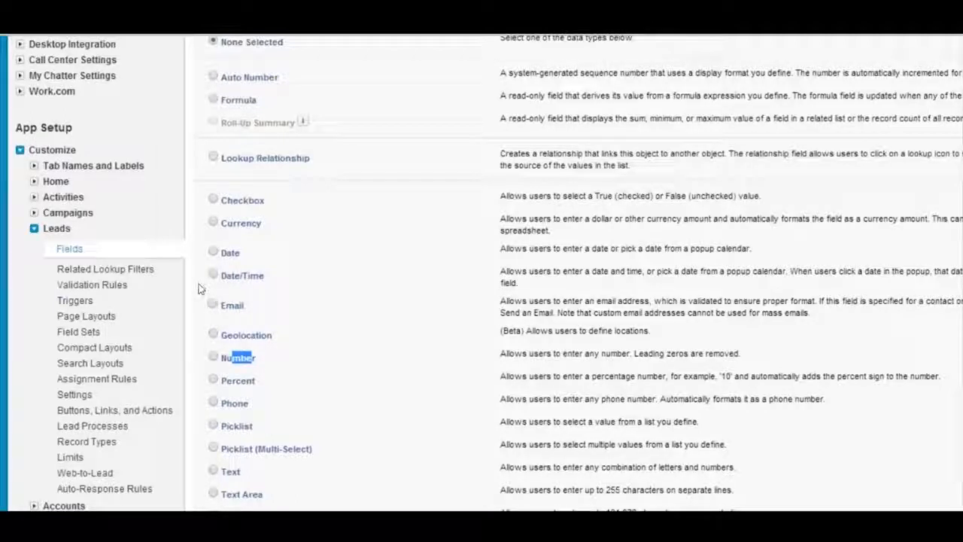
{"action": "left_click", "coordinate": [196, 297]}
Choose Percent and then Phone as the data type, highlighting part of Phone's description
{"action": "left_click", "coordinate": [213, 380]}
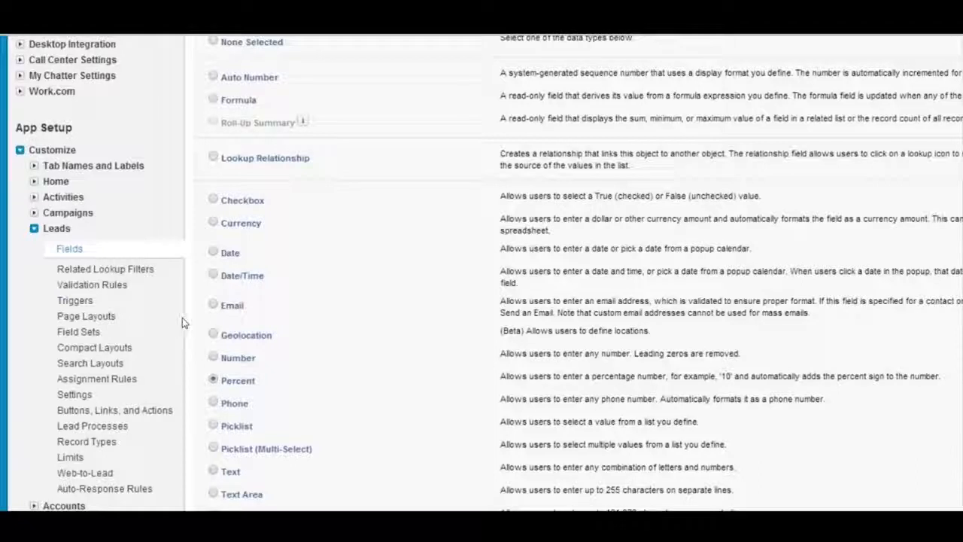
{"action": "key", "text": "Down"}
{"action": "left_click_drag", "start_coordinate": [529, 399], "coordinate": [589, 399]}
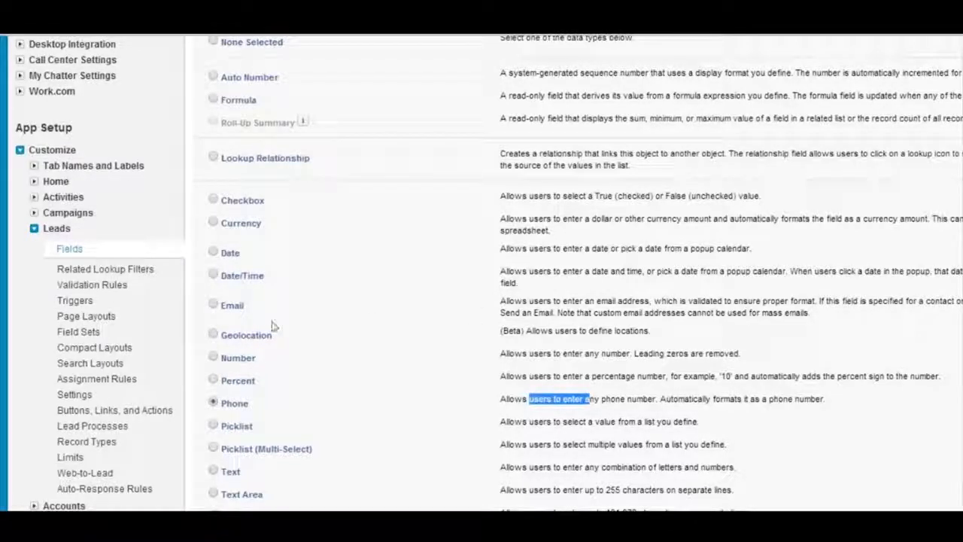
Choose Picklist as the data type, highlight its description, and show the Lead Status options on the lead as an example
{"action": "left_click", "coordinate": [191, 333]}
{"action": "left_click_drag", "start_coordinate": [191, 333], "coordinate": [200, 333]}
{"action": "left_click", "coordinate": [199, 333]}
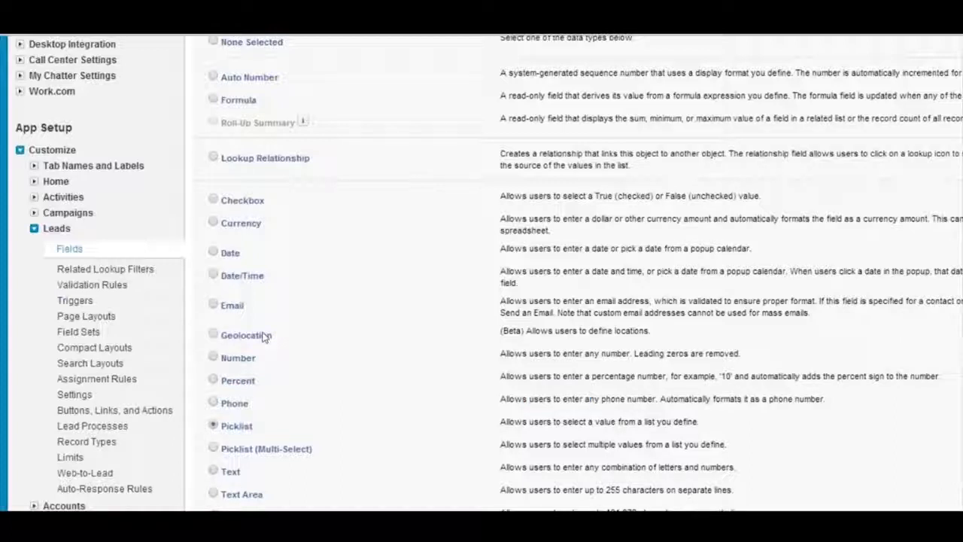
{"action": "left_click_drag", "start_coordinate": [413, 331], "coordinate": [571, 338]}
{"action": "left_click", "coordinate": [497, 332]}
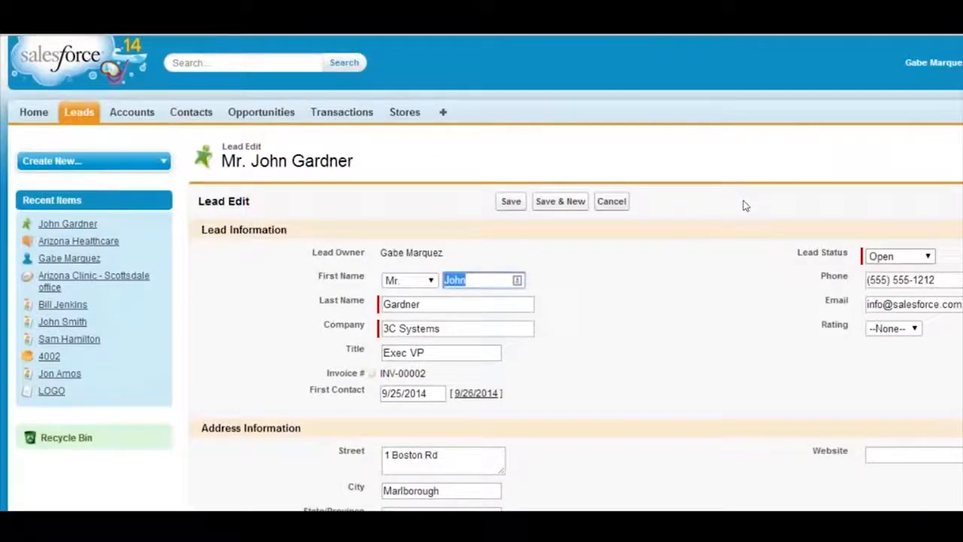
{"action": "left_click", "coordinate": [928, 257]}
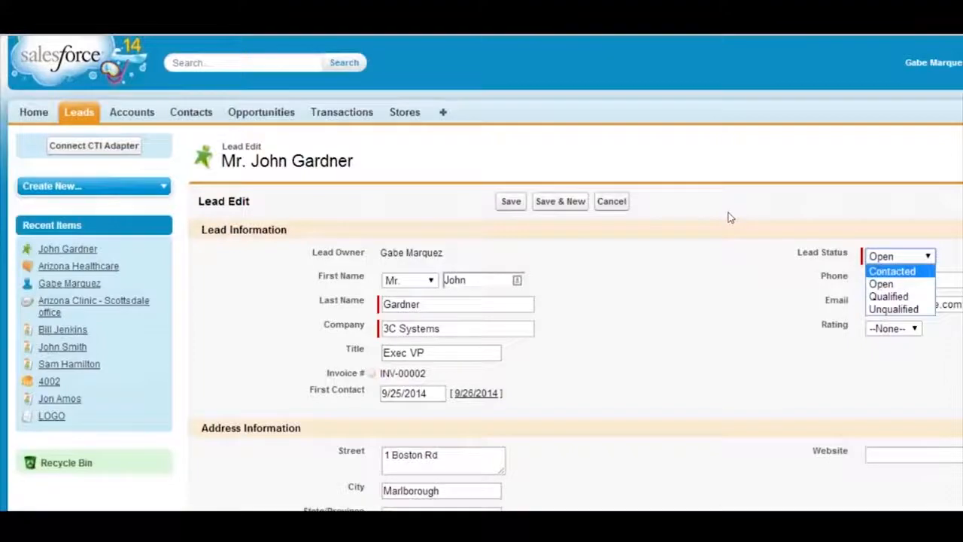
{"action": "left_click", "coordinate": [892, 271]}
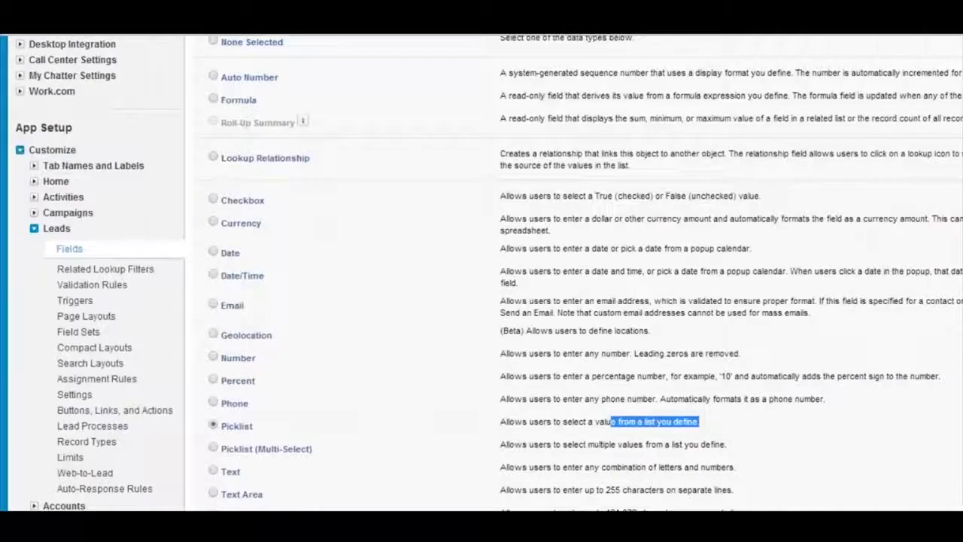
Highlight Picklist (Multi-Select), choose Text Area, and move the selection through the data types listed below it
{"action": "left_click_drag", "start_coordinate": [239, 449], "coordinate": [313, 450]}
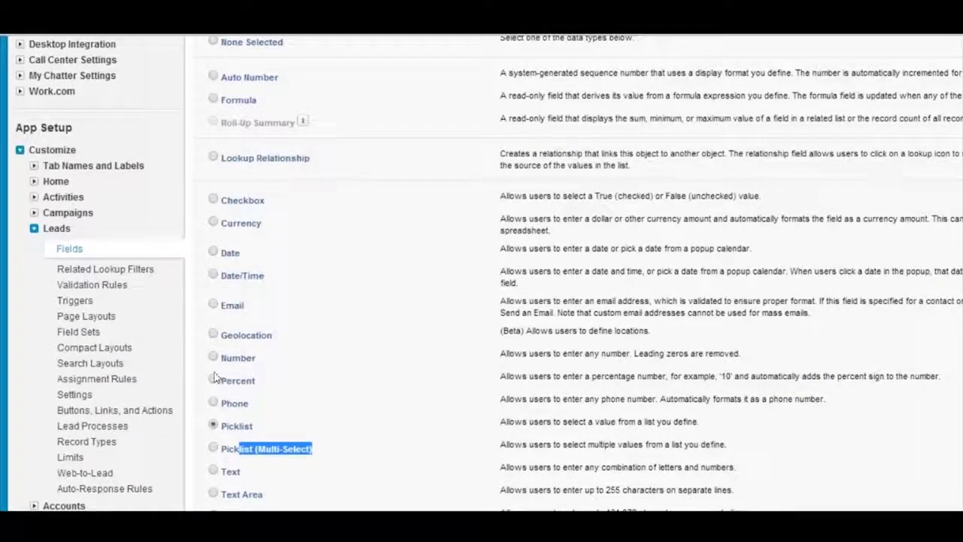
{"action": "left_click", "coordinate": [213, 493]}
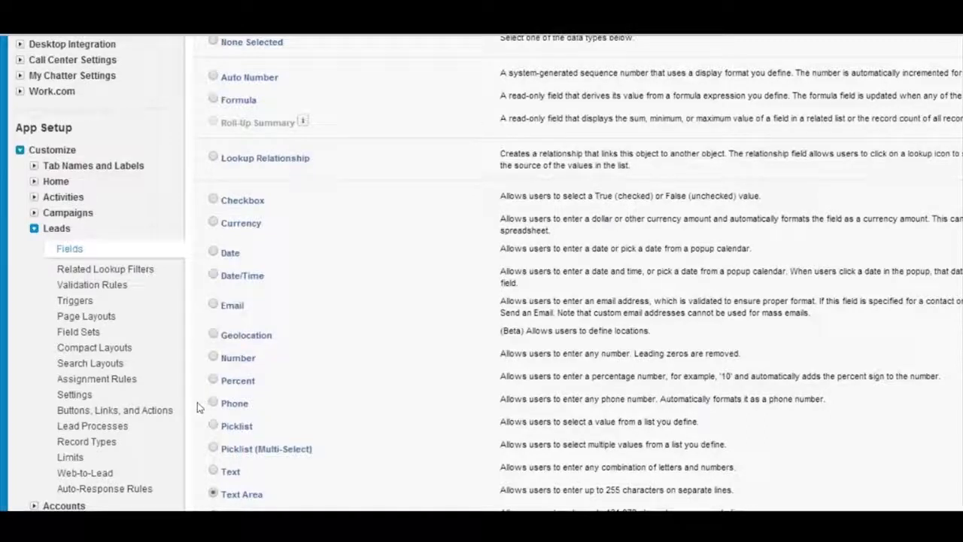
{"action": "left_click", "coordinate": [213, 515]}
{"action": "key", "text": "Down"}
{"action": "key", "text": "Down"}
Highlight the two Picklist data types, and the group from Number through Phone
{"action": "left_click_drag", "start_coordinate": [221, 426], "coordinate": [258, 449]}
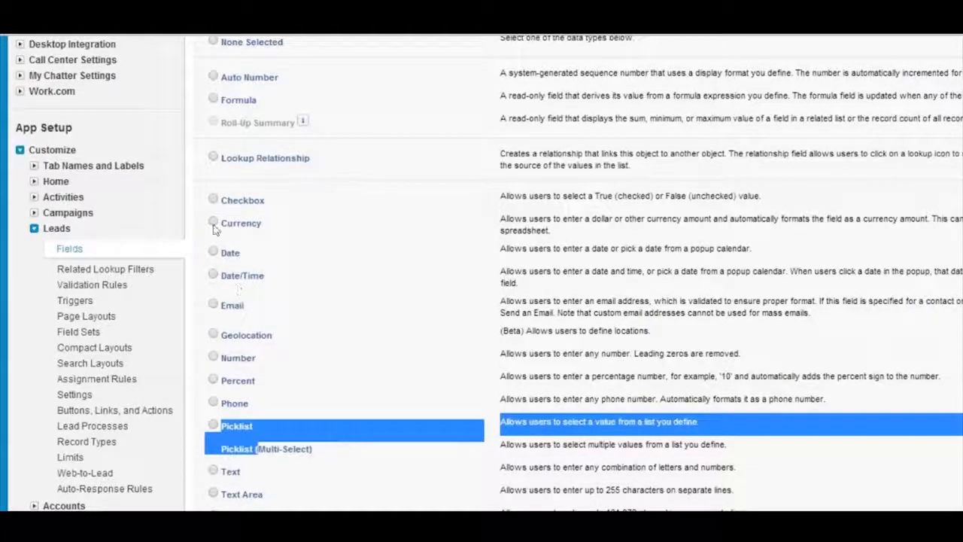
{"action": "left_click_drag", "start_coordinate": [241, 358], "coordinate": [243, 404]}
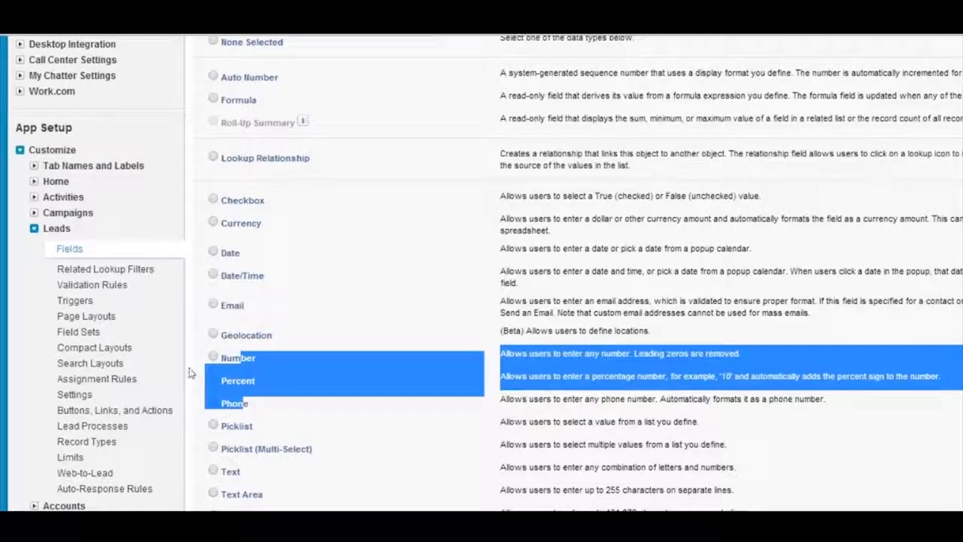
Highlight the text data types from Text downward, and then the Phone data type
{"action": "left_click", "coordinate": [197, 395]}
{"action": "left_click_drag", "start_coordinate": [232, 471], "coordinate": [234, 505]}
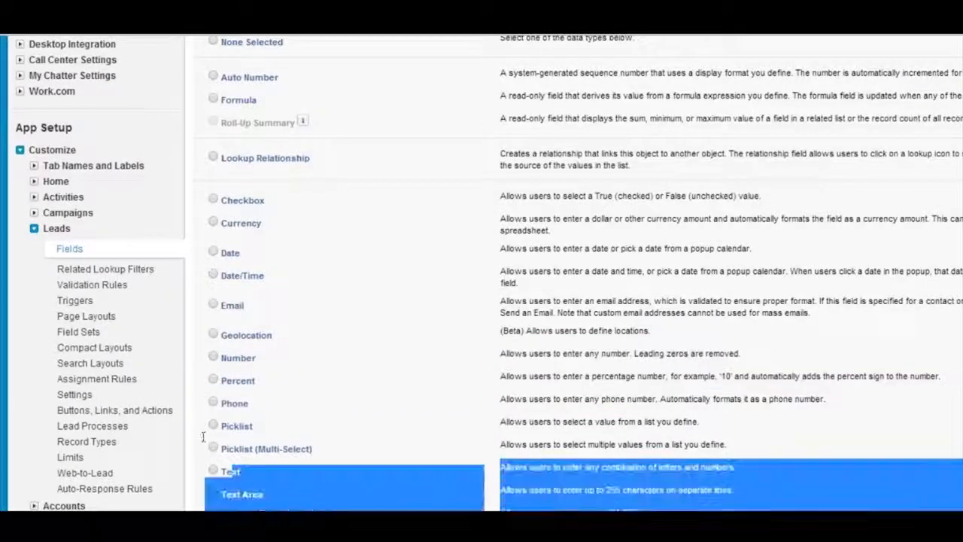
{"action": "left_click", "coordinate": [222, 322]}
{"action": "left_click_drag", "start_coordinate": [250, 403], "coordinate": [238, 404]}
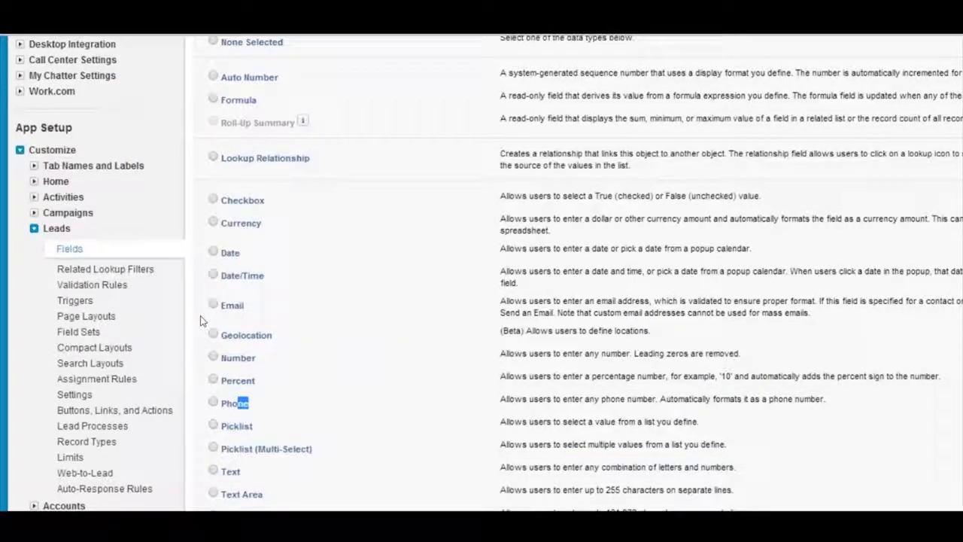
{"action": "left_click_drag", "start_coordinate": [254, 405], "coordinate": [220, 404]}
{"action": "left_click", "coordinate": [208, 326]}
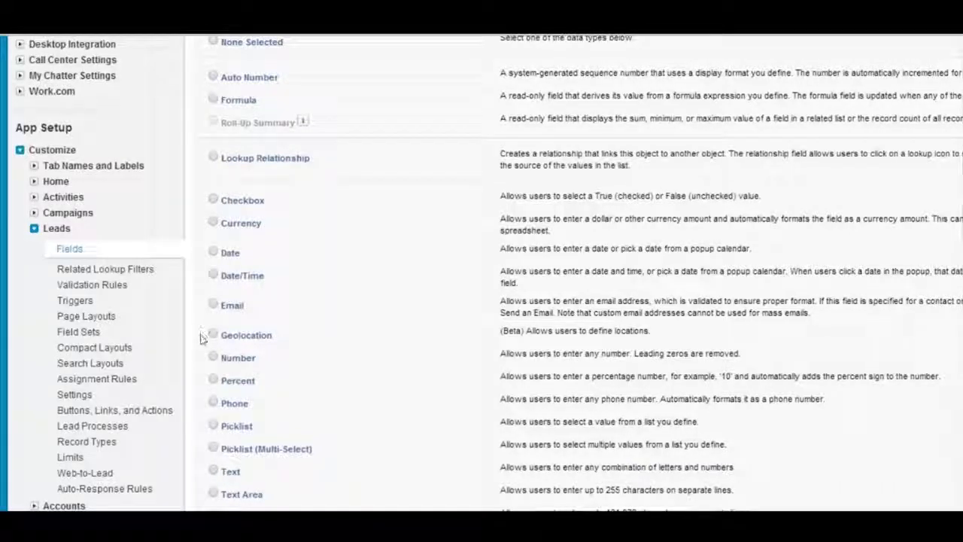
Highlight the Picklist data type and choose Picklist (Multi-Select)
{"action": "left_click_drag", "start_coordinate": [202, 337], "coordinate": [188, 344]}
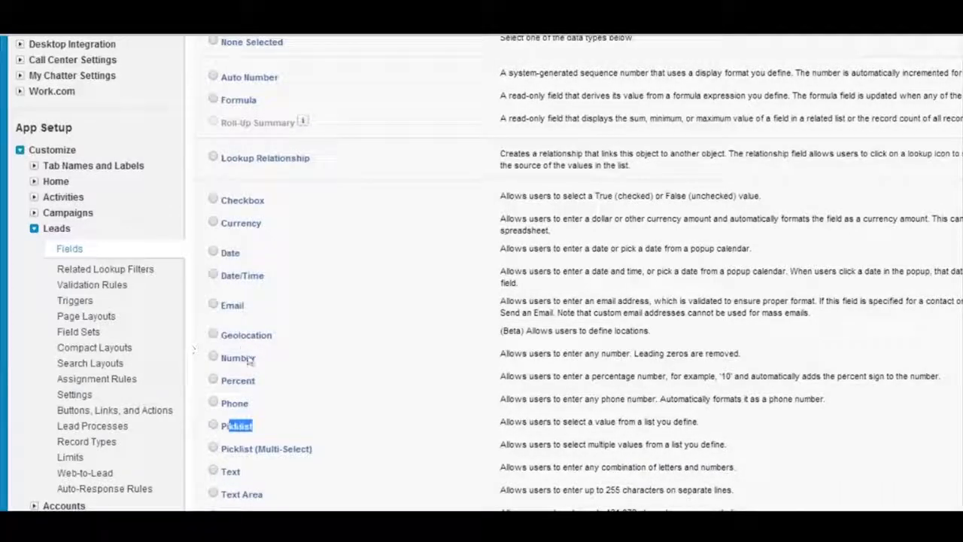
{"action": "left_click_drag", "start_coordinate": [253, 362], "coordinate": [179, 339]}
{"action": "left_click", "coordinate": [224, 343]}
{"action": "left_click_drag", "start_coordinate": [198, 380], "coordinate": [228, 394]}
{"action": "left_click", "coordinate": [230, 397]}
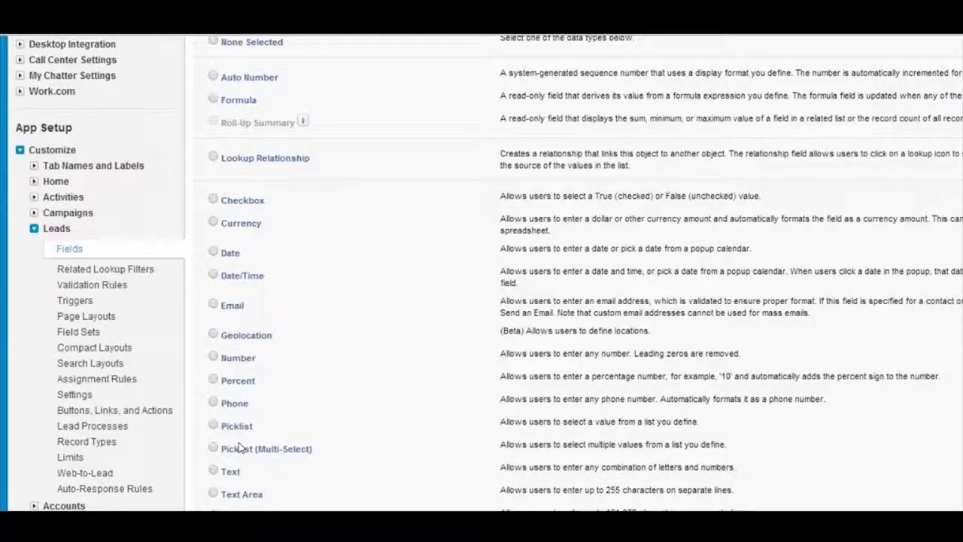
{"action": "left_click_drag", "start_coordinate": [187, 402], "coordinate": [185, 379]}
{"action": "left_click_drag", "start_coordinate": [257, 359], "coordinate": [209, 338]}
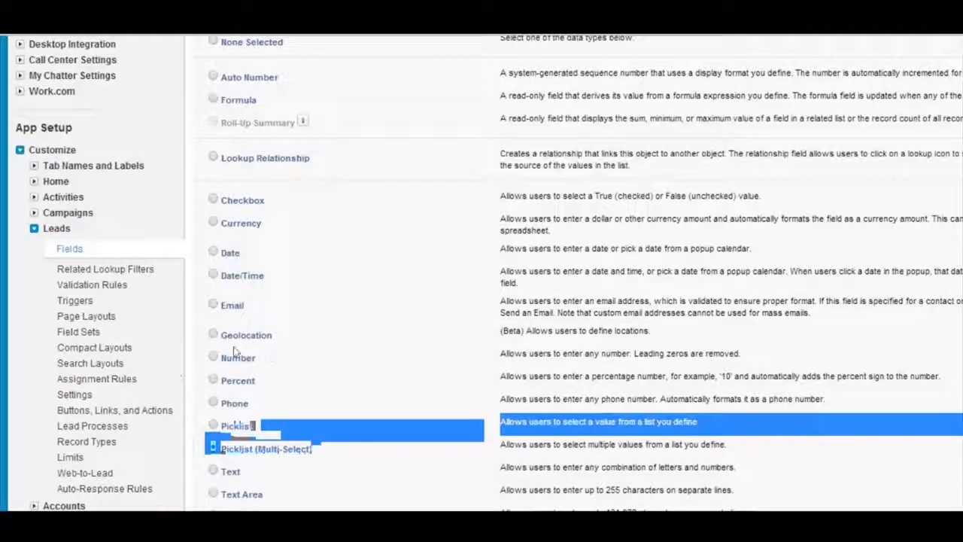
{"action": "left_click", "coordinate": [237, 347]}
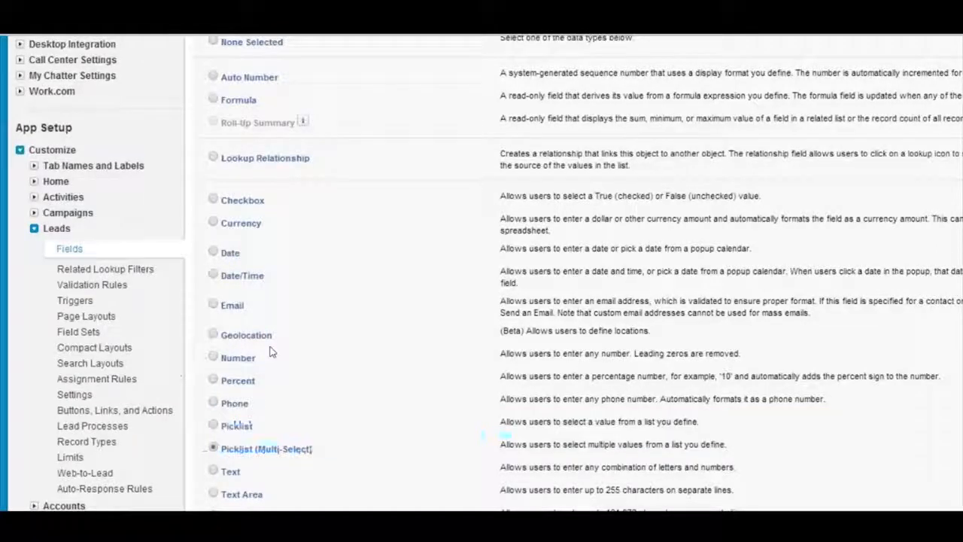
Choose Text as the data type and continue to the field details
{"action": "scroll", "coordinate": [271, 352], "scroll_direction": "up", "scroll_amount": 2}
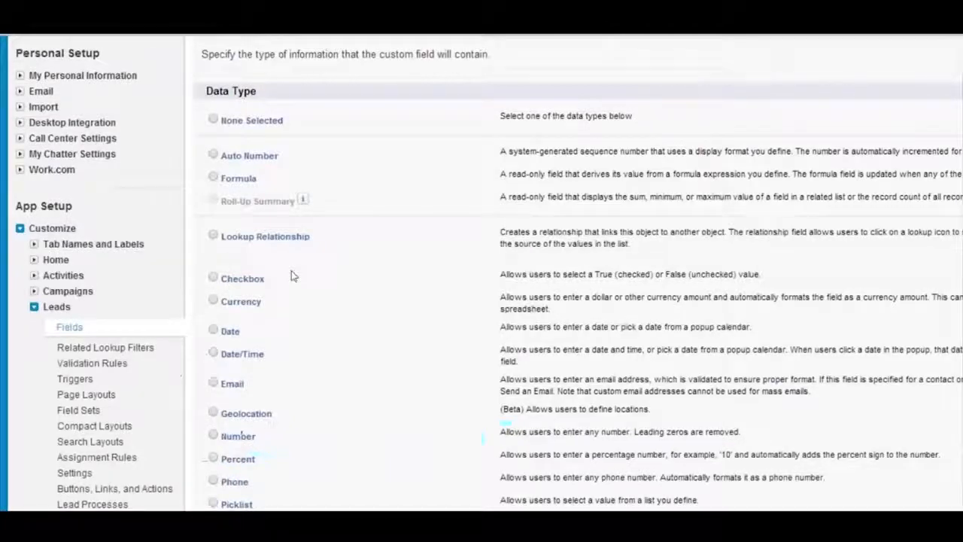
{"action": "scroll", "coordinate": [278, 322], "scroll_direction": "down", "scroll_amount": 1}
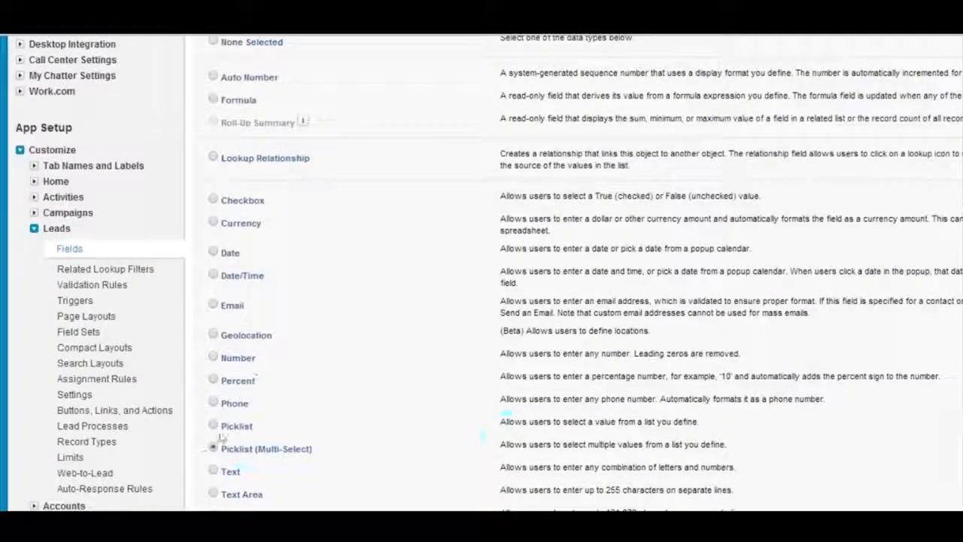
{"action": "scroll", "coordinate": [250, 216], "scroll_direction": "up", "scroll_amount": 1}
{"action": "scroll", "coordinate": [250, 216], "scroll_direction": "down", "scroll_amount": 1}
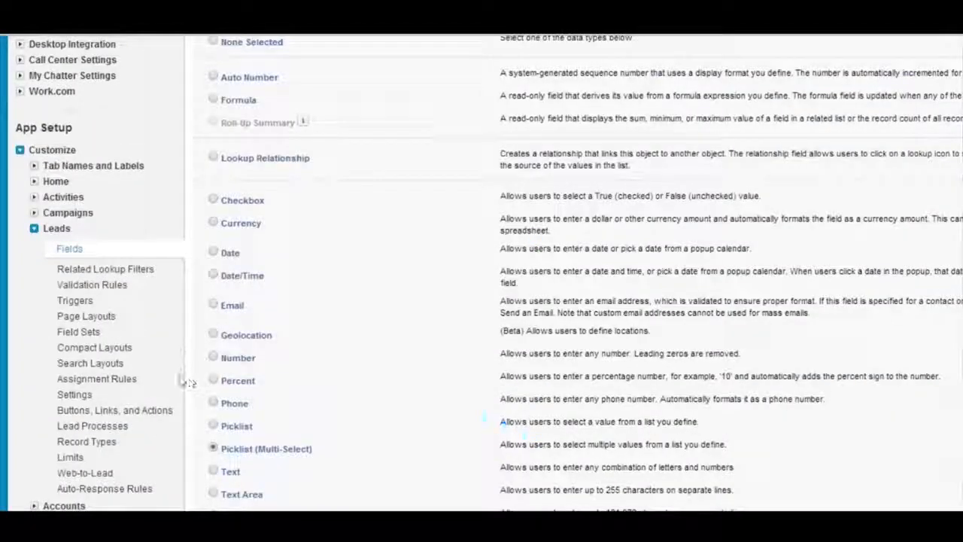
{"action": "key", "text": "Down"}
{"action": "scroll", "coordinate": [436, 328], "scroll_direction": "up", "scroll_amount": 2}
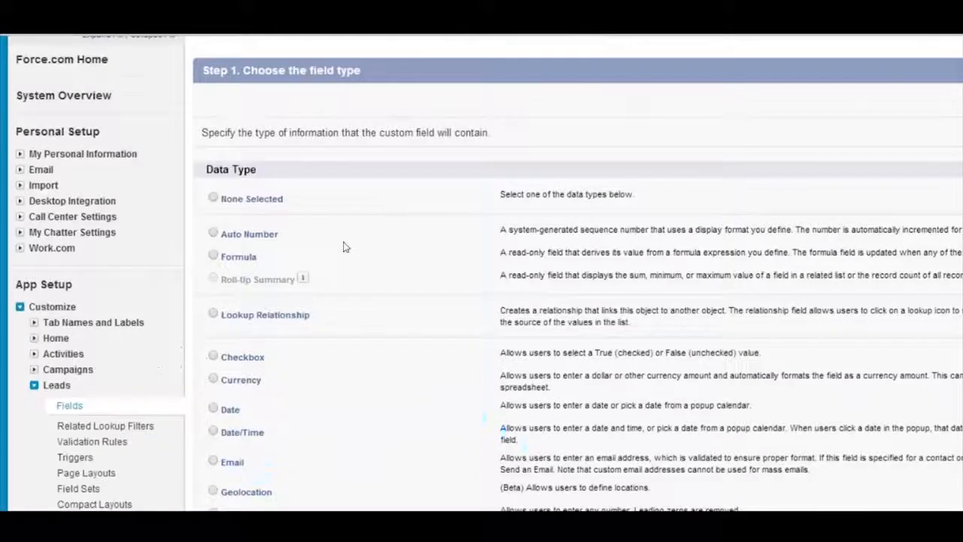
{"action": "key", "text": "Return"}
Set the text field's maximum length to 50
{"action": "scroll", "coordinate": [364, 318], "scroll_direction": "down", "scroll_amount": 1}
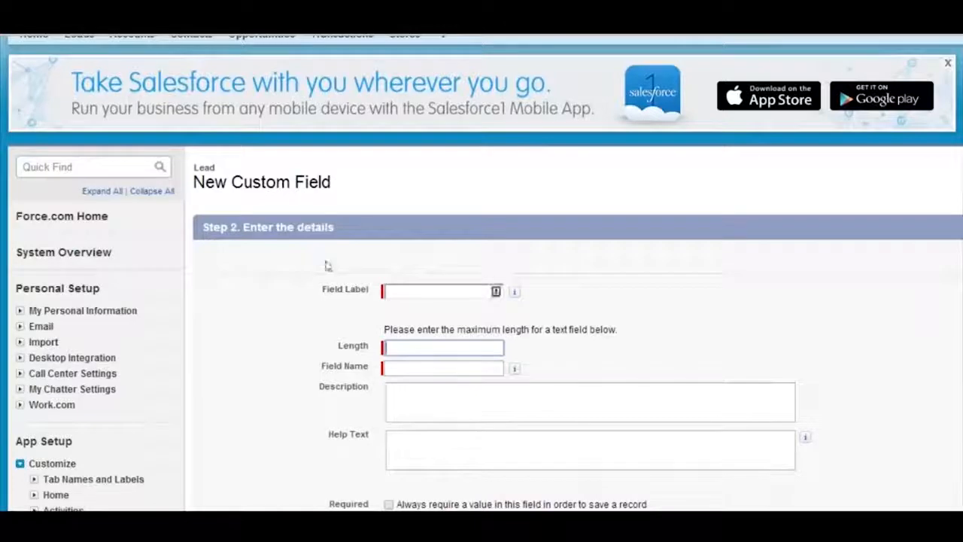
{"action": "key", "text": "Down"}
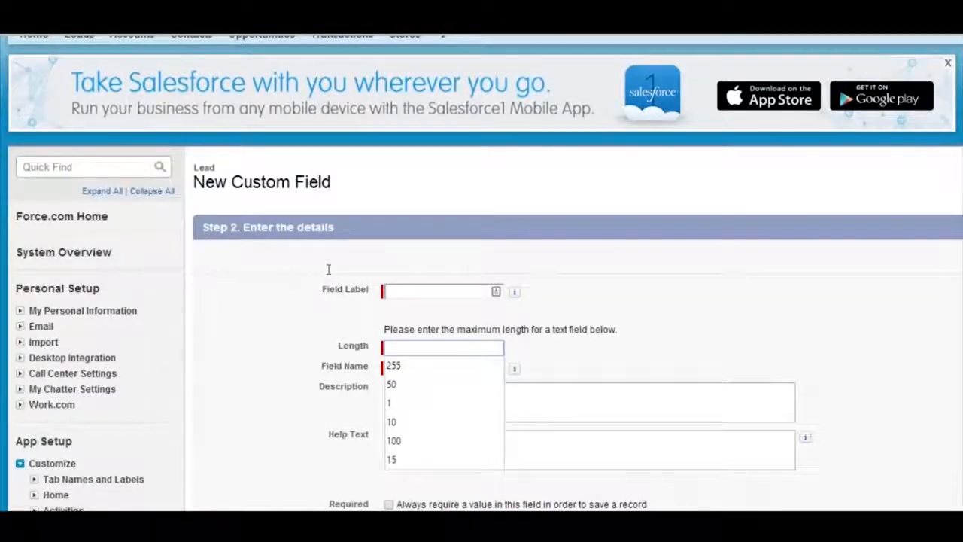
{"action": "type", "text": "50"}
{"action": "left_click", "coordinate": [479, 260]}
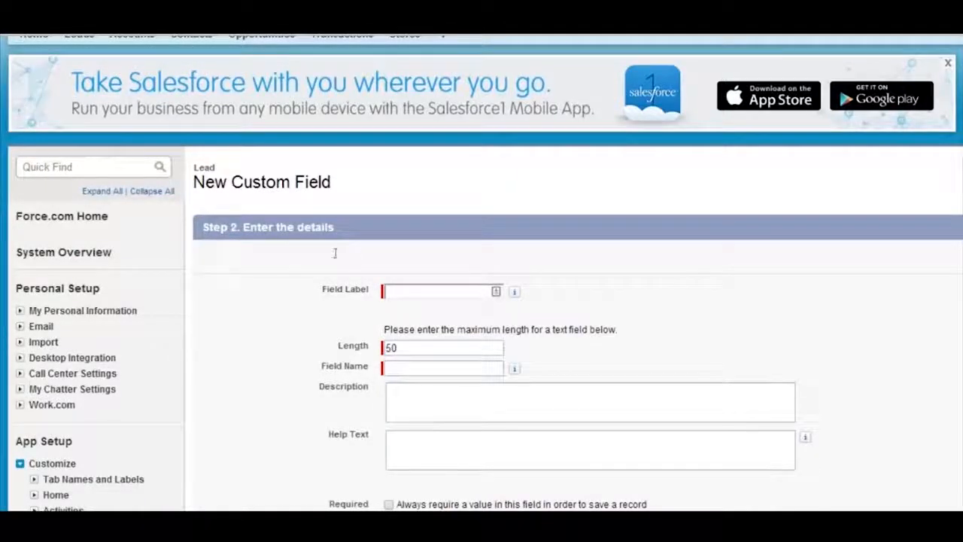
Highlight the Required option and its text about always requiring a value in order to save a record
{"action": "scroll", "coordinate": [495, 272], "scroll_direction": "down", "scroll_amount": 2}
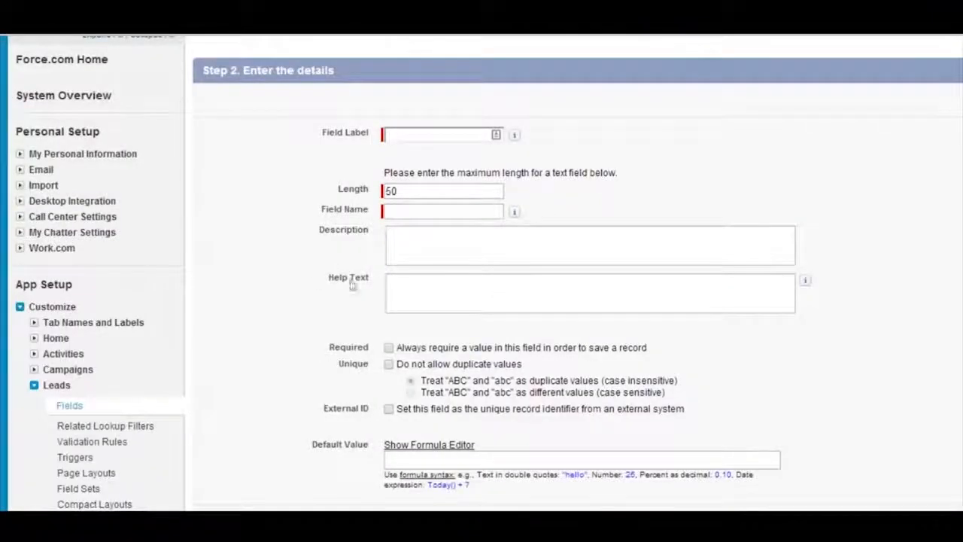
{"action": "left_click_drag", "start_coordinate": [270, 274], "coordinate": [392, 268]}
{"action": "left_click", "coordinate": [494, 270]}
{"action": "left_click_drag", "start_coordinate": [525, 277], "coordinate": [262, 275]}
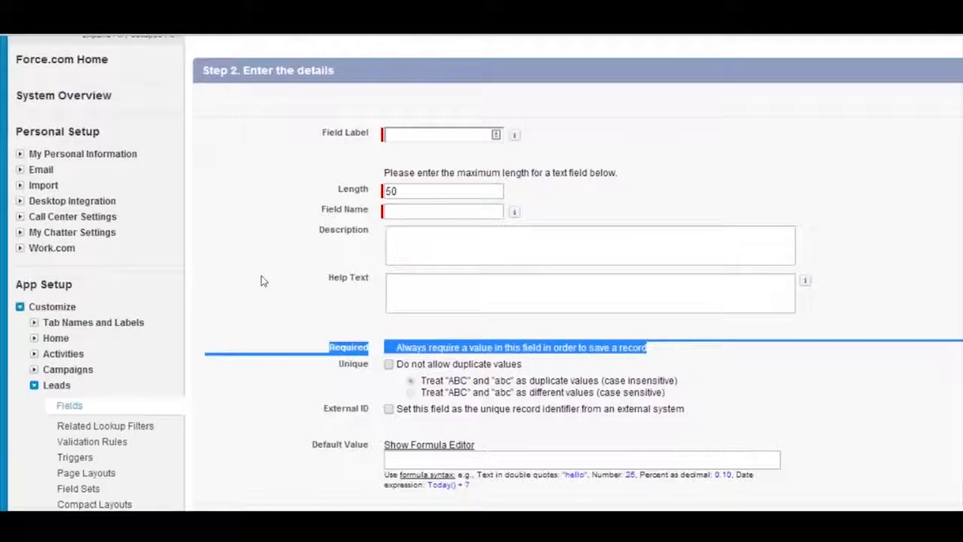
{"action": "left_click_drag", "start_coordinate": [260, 275], "coordinate": [524, 279]}
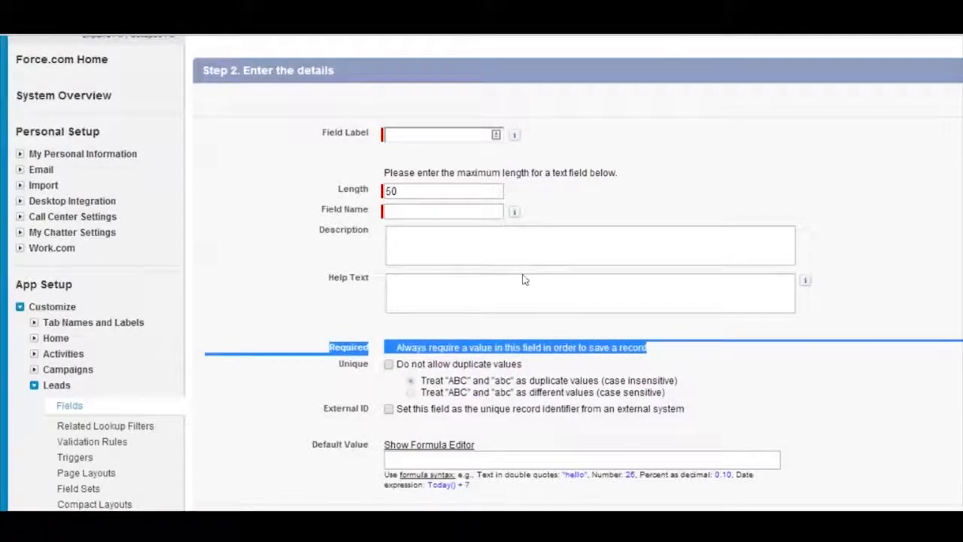
{"action": "left_click", "coordinate": [397, 272]}
{"action": "left_click_drag", "start_coordinate": [531, 275], "coordinate": [377, 268]}
{"action": "left_click", "coordinate": [424, 274]}
{"action": "left_click_drag", "start_coordinate": [291, 271], "coordinate": [371, 280]}
{"action": "left_click", "coordinate": [425, 275]}
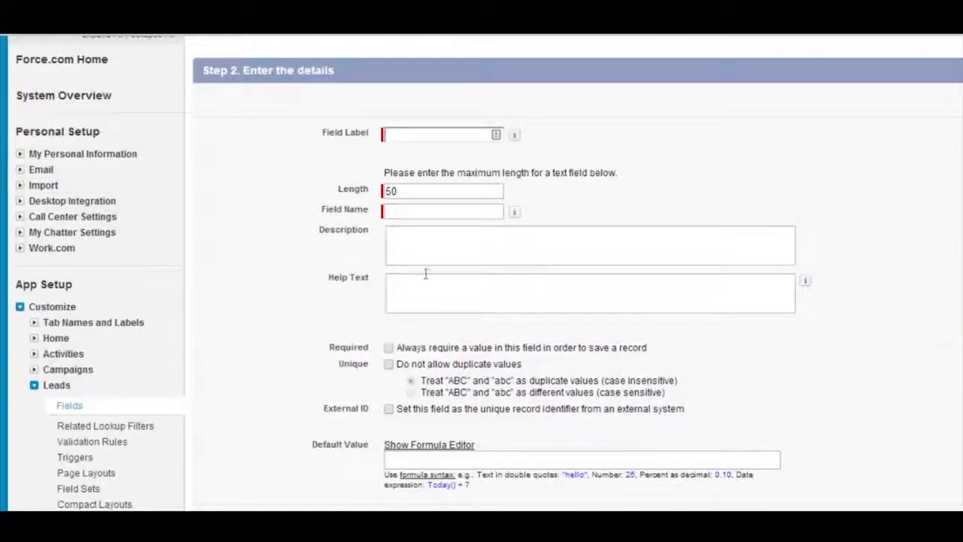
{"action": "left_click_drag", "start_coordinate": [448, 277], "coordinate": [262, 274]}
{"action": "left_click_drag", "start_coordinate": [428, 277], "coordinate": [261, 269]}
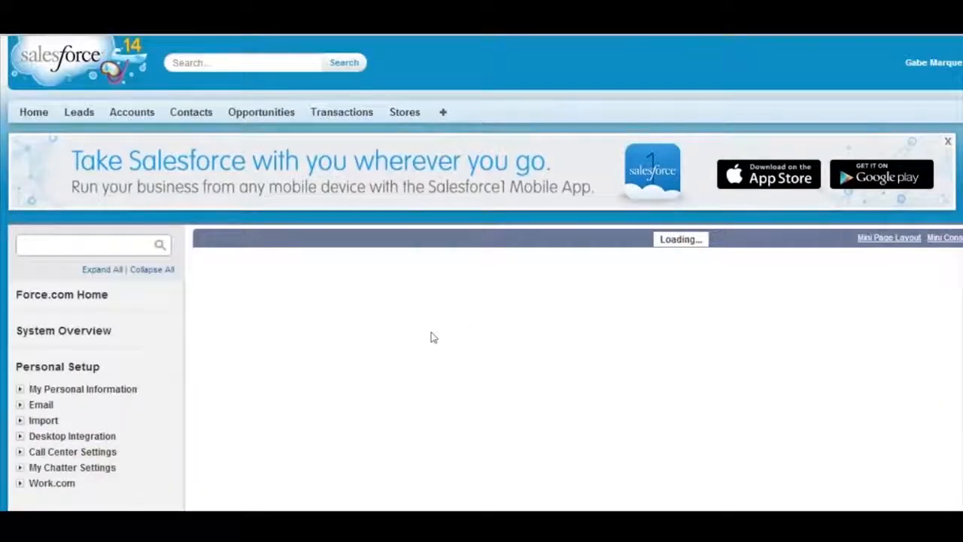
Make No. of Employees a required field in the Lead Layout and save the layout
{"action": "scroll", "coordinate": [406, 354], "scroll_direction": "down", "scroll_amount": 5}
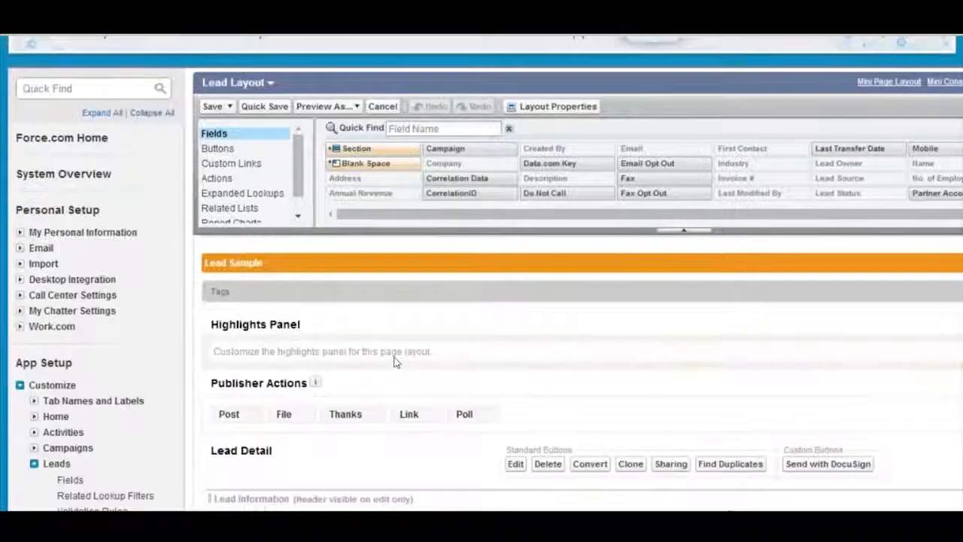
{"action": "scroll", "coordinate": [352, 440], "scroll_direction": "down", "scroll_amount": 3}
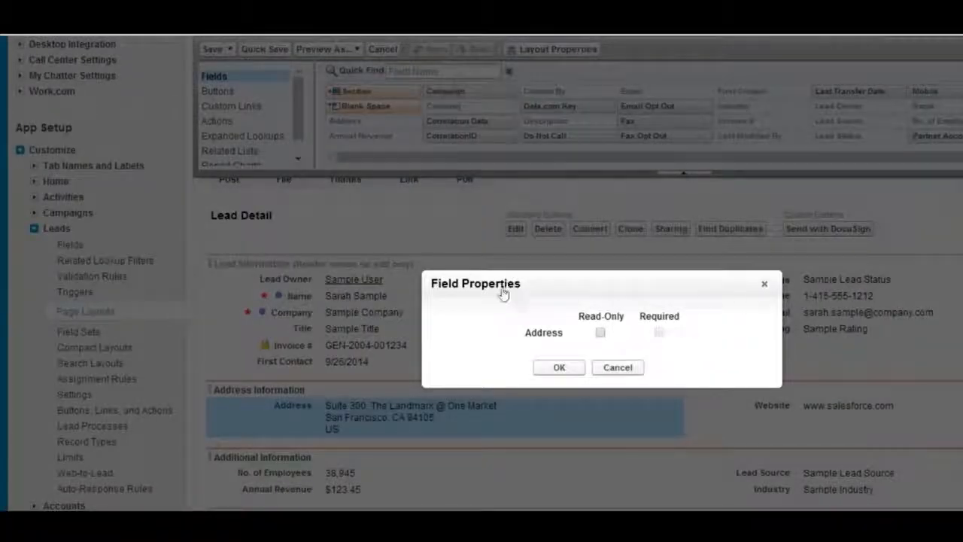
{"action": "left_click", "coordinate": [618, 367]}
{"action": "scroll", "coordinate": [451, 330], "scroll_direction": "down", "scroll_amount": 2}
{"action": "scroll", "coordinate": [451, 330], "scroll_direction": "down", "scroll_amount": 2}
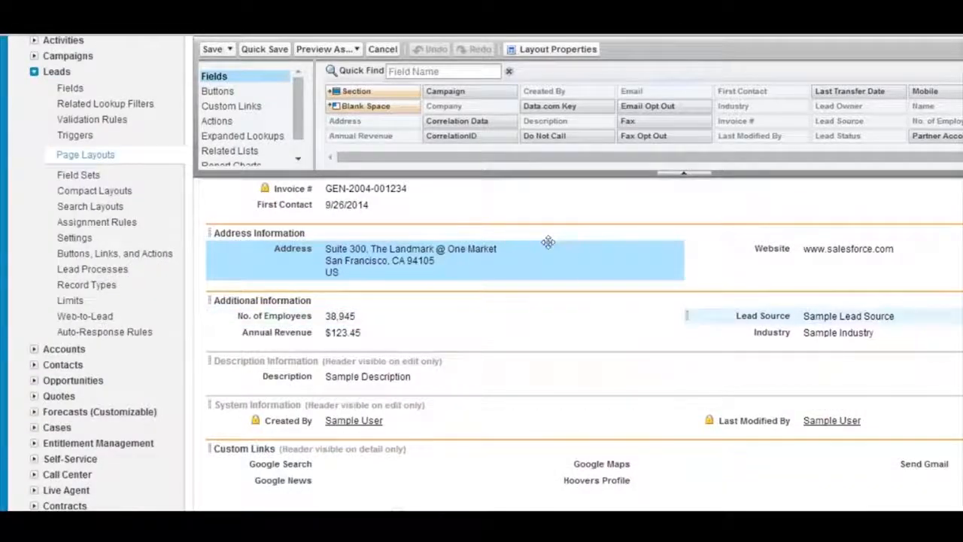
{"action": "left_click", "coordinate": [676, 315]}
{"action": "key", "text": "space"}
{"action": "key", "text": "Tab"}
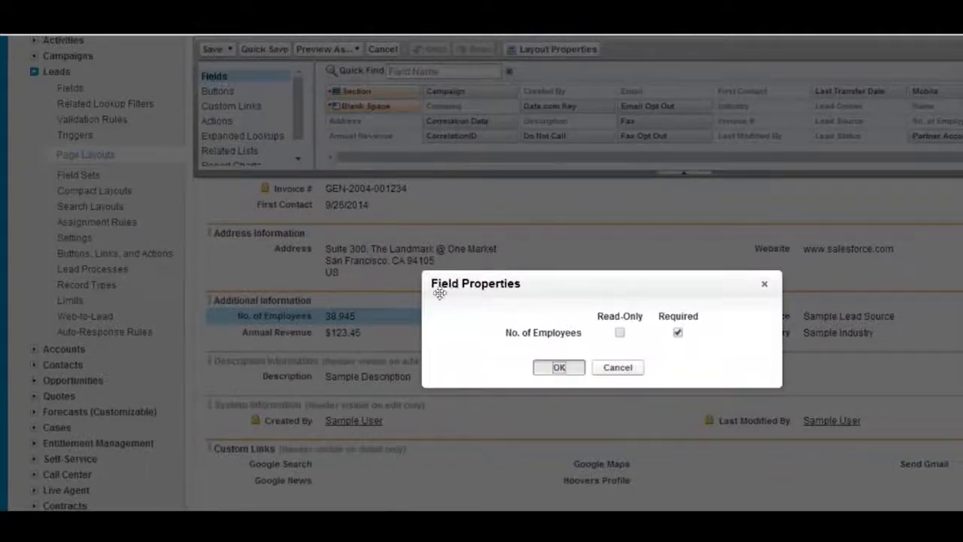
{"action": "key", "text": "Return"}
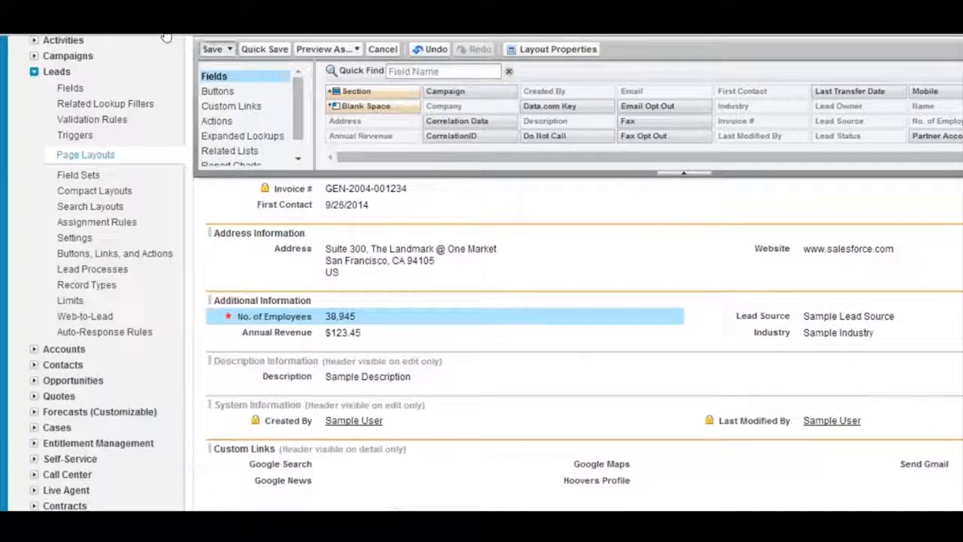
{"action": "left_click", "coordinate": [212, 49]}
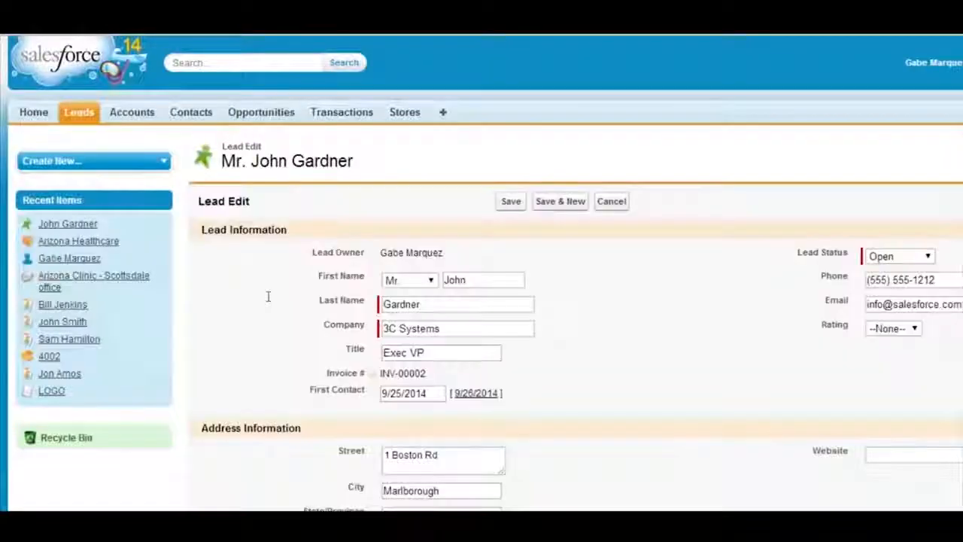
Back in the new custom field's details, highlight the Unique duplicate-value options and the External ID label
{"action": "scroll", "coordinate": [269, 297], "scroll_direction": "down", "scroll_amount": 3}
{"action": "scroll", "coordinate": [301, 220], "scroll_direction": "up", "scroll_amount": 3}
{"action": "left_click", "coordinate": [301, 432]}
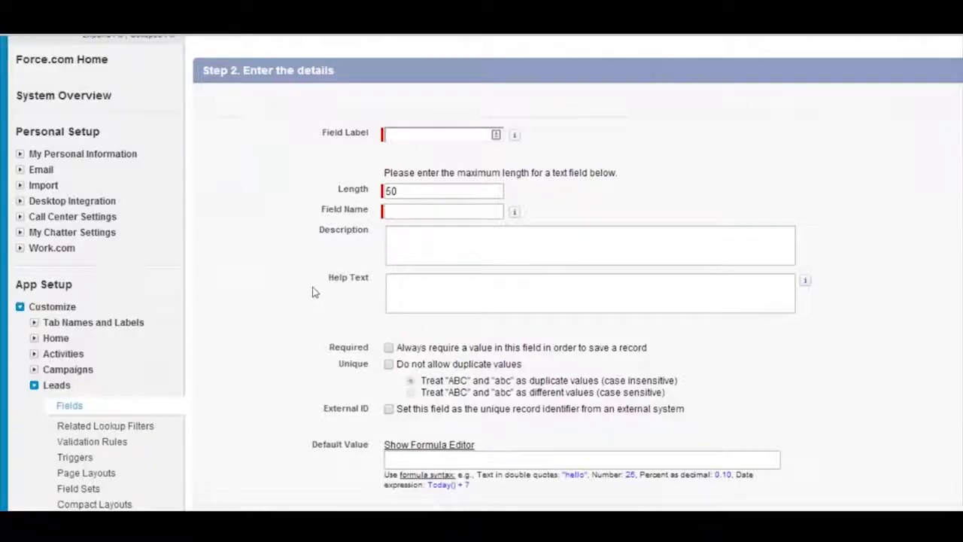
{"action": "left_click_drag", "start_coordinate": [424, 364], "coordinate": [499, 380]}
{"action": "left_click", "coordinate": [406, 308]}
{"action": "left_click_drag", "start_coordinate": [461, 381], "coordinate": [489, 381]}
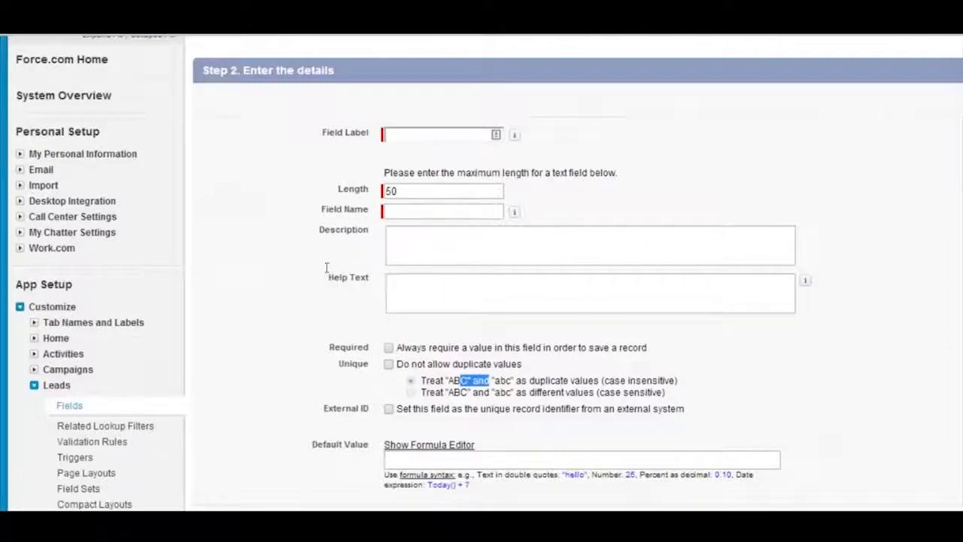
{"action": "left_click", "coordinate": [325, 323]}
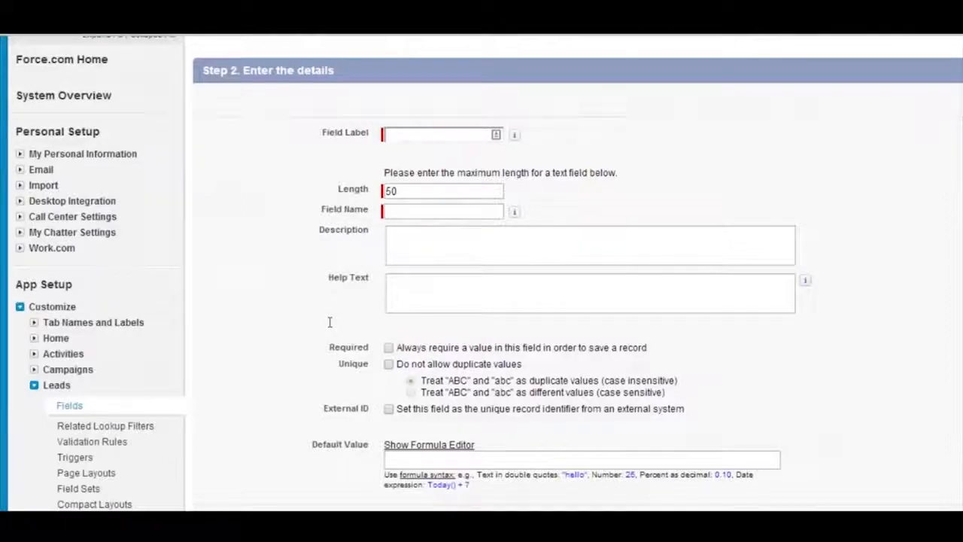
{"action": "left_click_drag", "start_coordinate": [256, 325], "coordinate": [292, 323]}
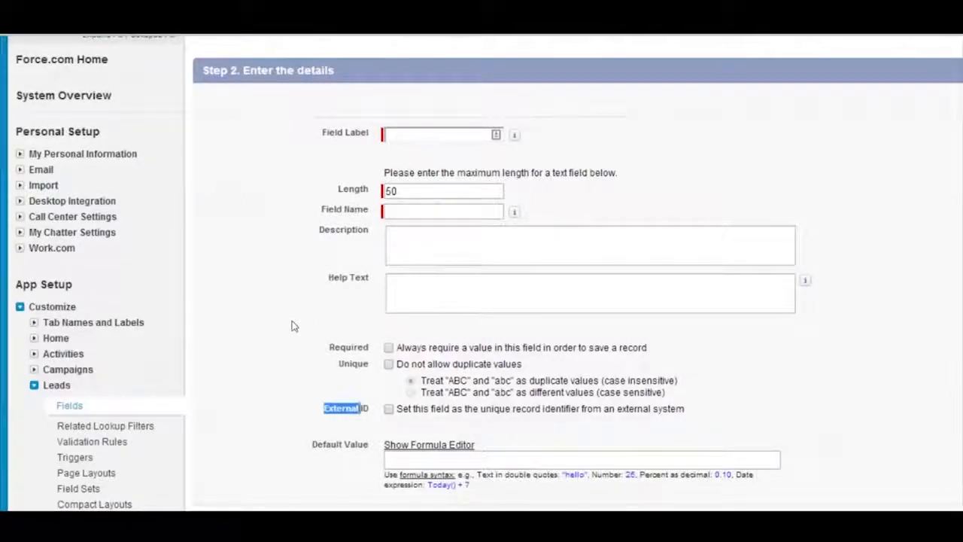
{"action": "left_click", "coordinate": [377, 335]}
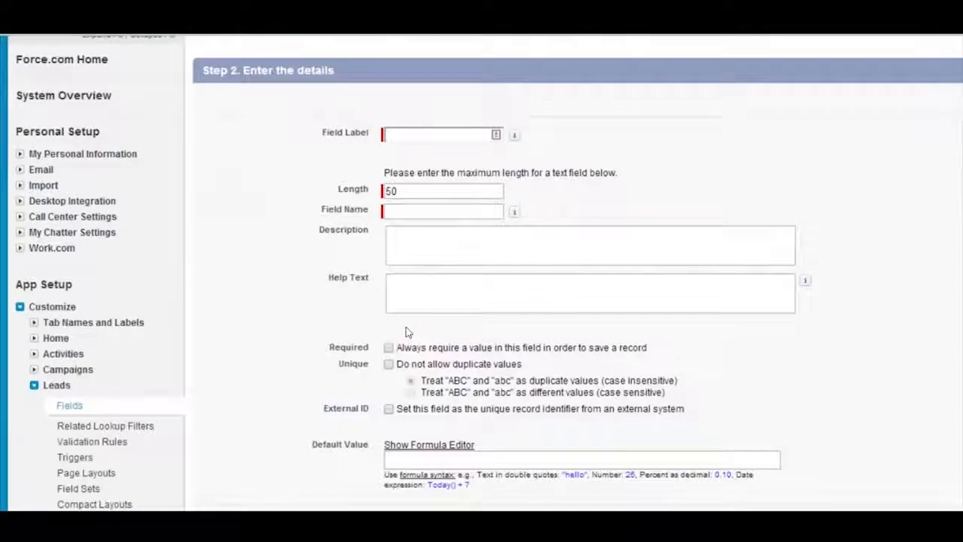
Set the new field's default value to "Party" in double quotes and place the cursor in Field Label
{"action": "left_click_drag", "start_coordinate": [282, 348], "coordinate": [257, 350]}
{"action": "left_click", "coordinate": [257, 350]}
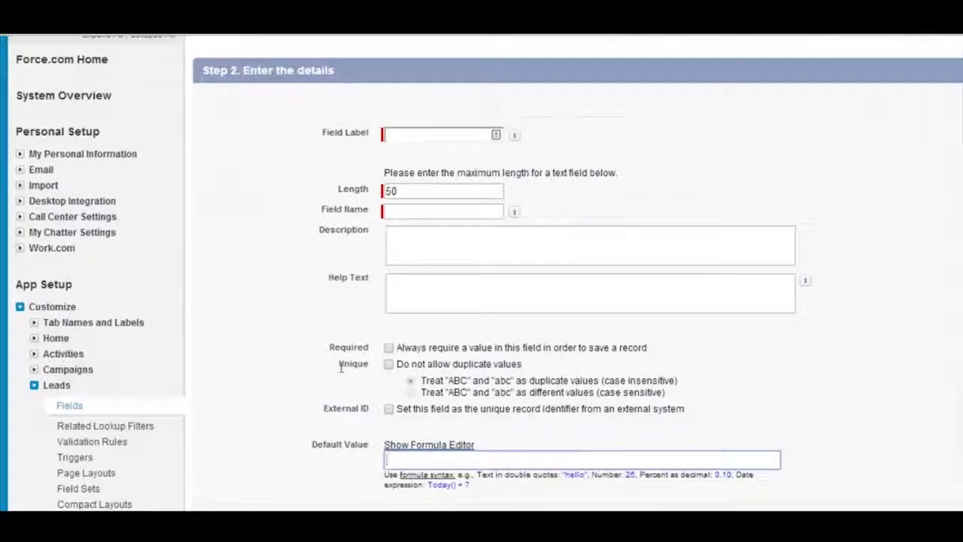
{"action": "type", "text": "\""}
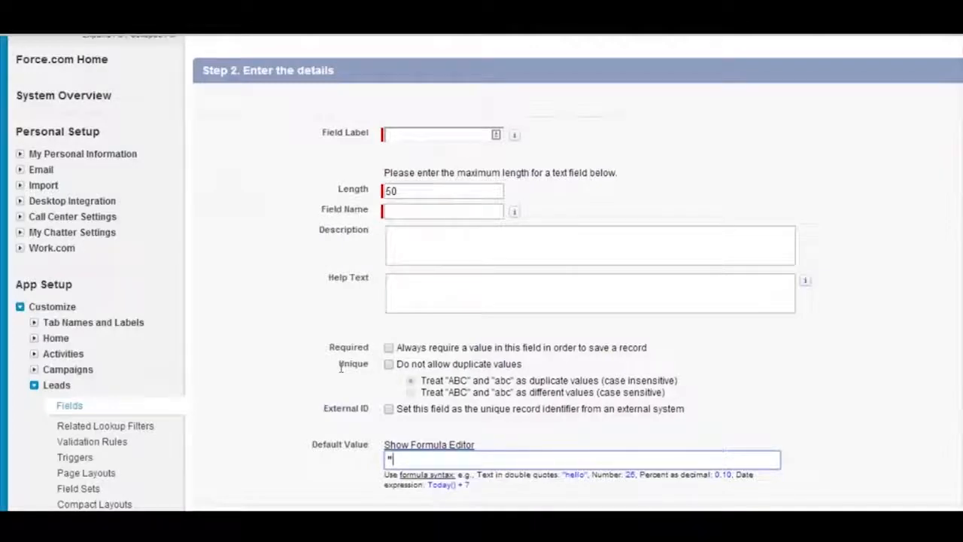
{"action": "type", "text": "P"}
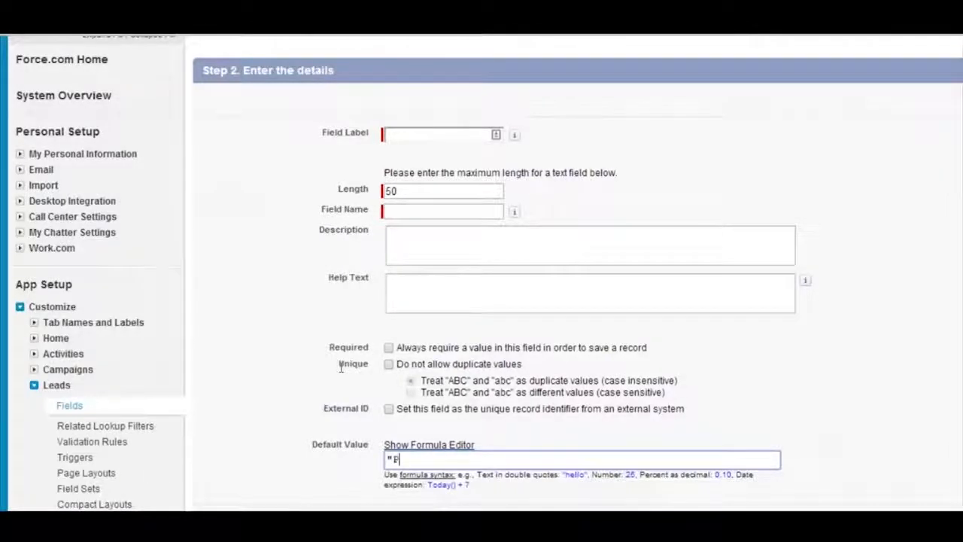
{"action": "type", "text": "arty"}
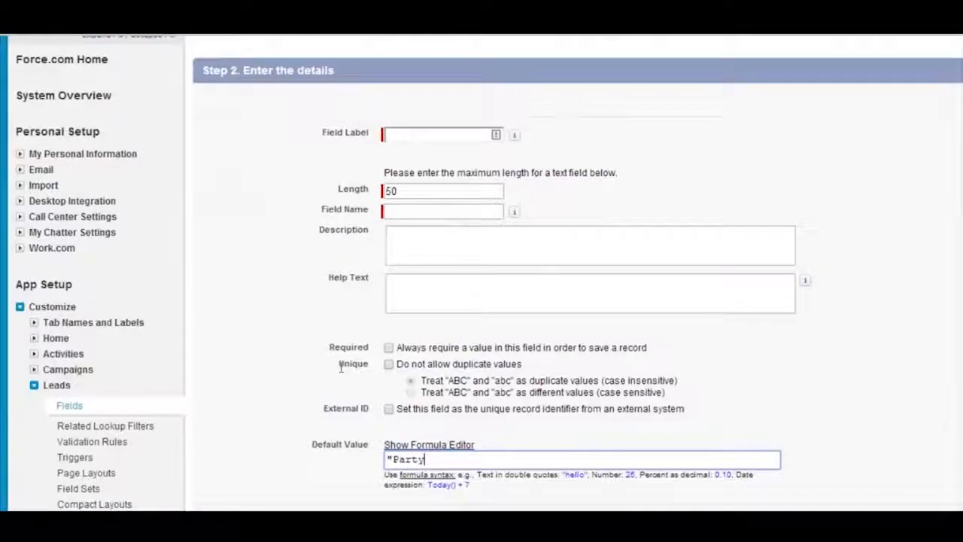
{"action": "type", "text": "\""}
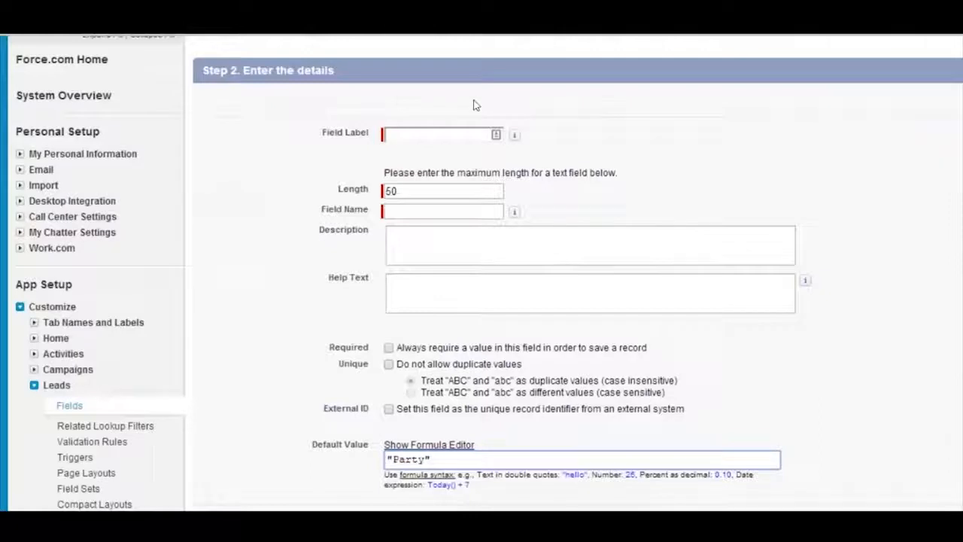
{"action": "left_click", "coordinate": [350, 104]}
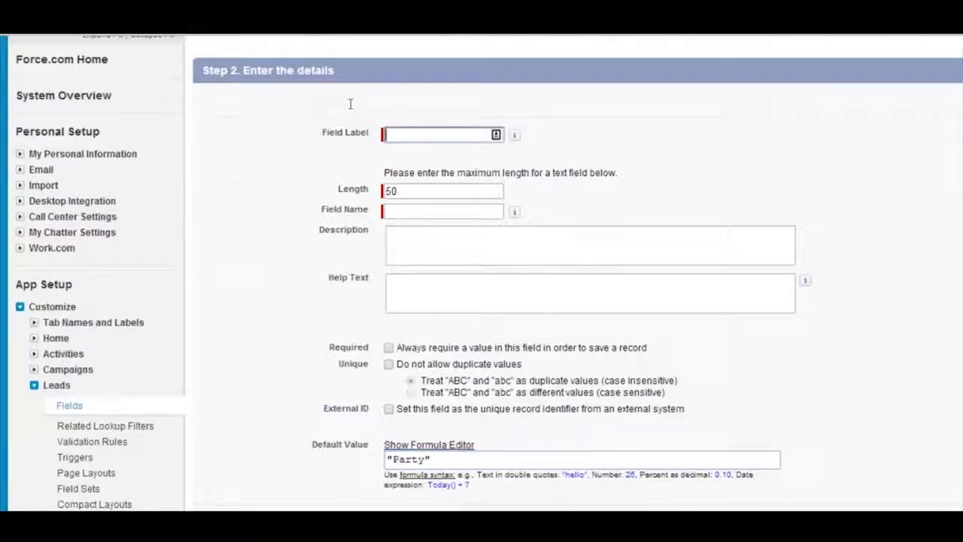
Label the new text field "Text Box" with the field name Text_Box and proceed to the field-level security settings
{"action": "type", "text": "TExt Box"}
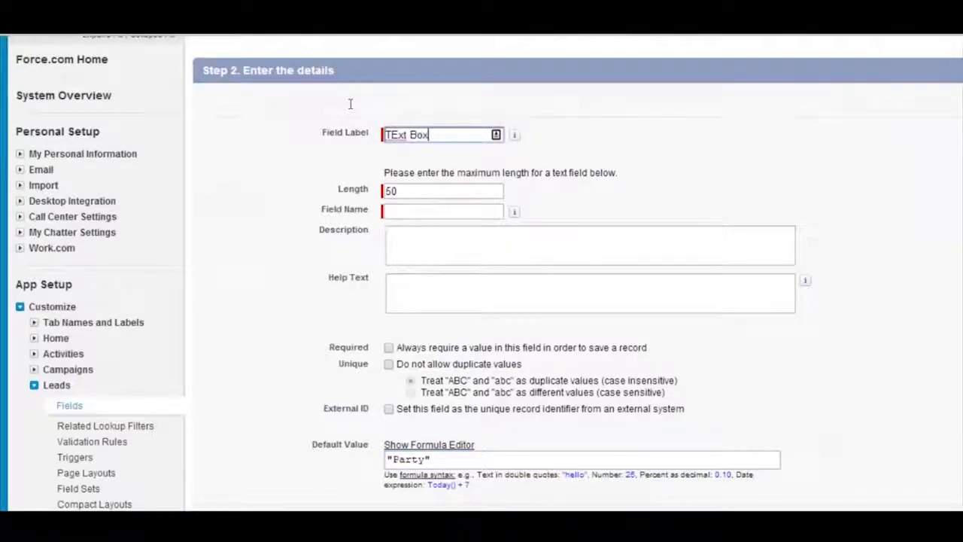
{"action": "key", "text": "Left"}
{"action": "key", "text": "Left"}
{"action": "key", "text": "Left"}
{"action": "key", "text": "Left"}
{"action": "key", "text": "Left"}
{"action": "key", "text": "BackSpace"}
{"action": "type", "text": "e"}
{"action": "left_click", "coordinate": [613, 210]}
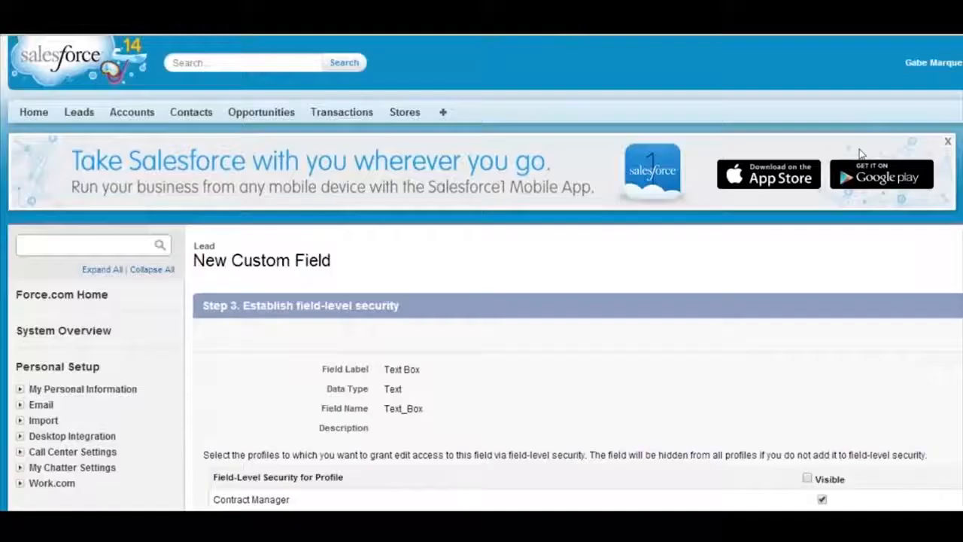
Check the Lead Layout assignment, return to field-level security to make Text Box visible to all profiles, and save the field
{"action": "left_click", "coordinate": [828, 325]}
{"action": "scroll", "coordinate": [796, 320], "scroll_direction": "down", "scroll_amount": 1}
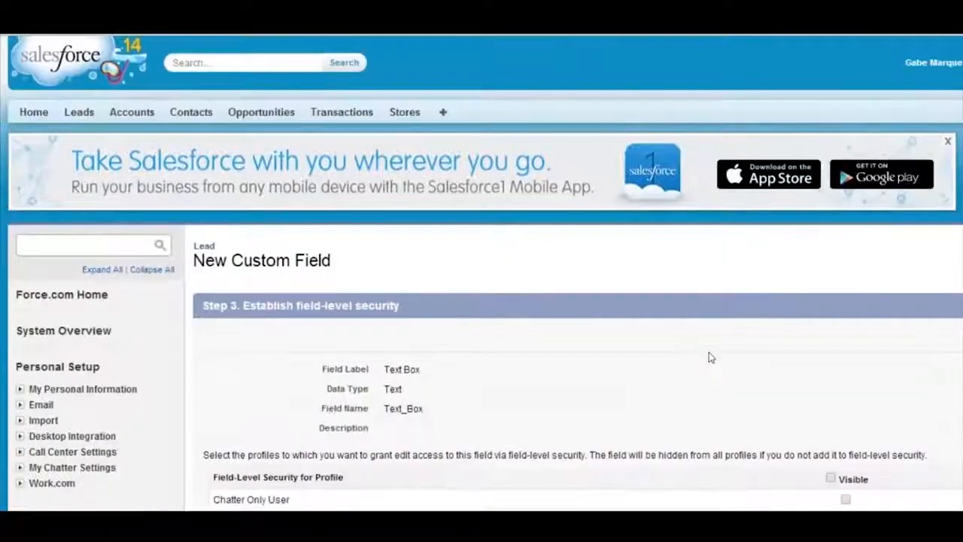
{"action": "scroll", "coordinate": [709, 353], "scroll_direction": "down", "scroll_amount": 2}
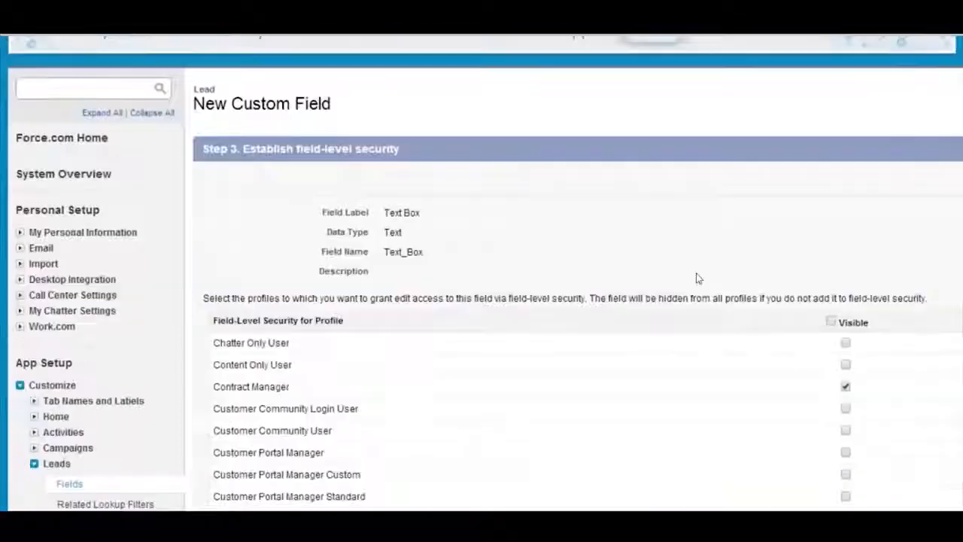
{"action": "left_click", "coordinate": [831, 321]}
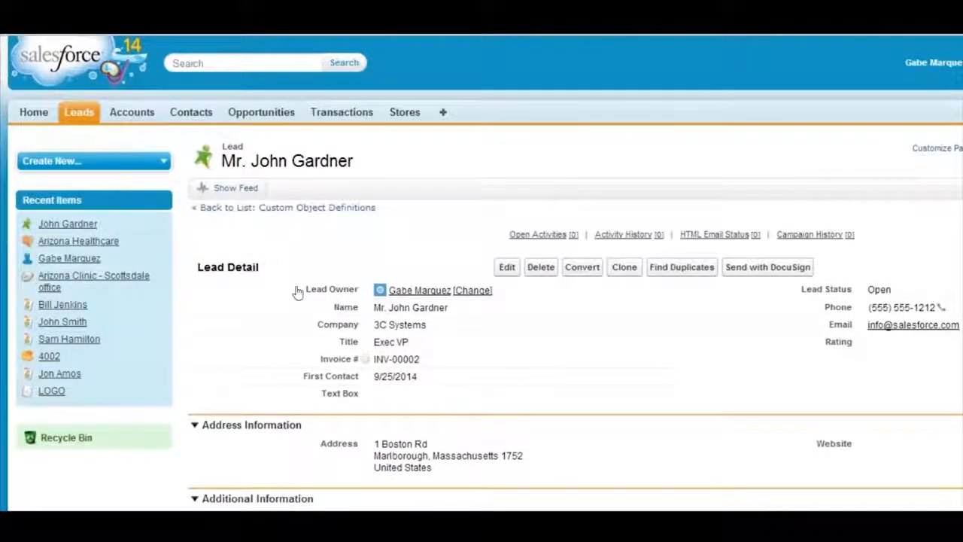
Open Text Box for editing on the existing lead, leave it without saving, and start a new lead from the Leads home page
{"action": "double_click", "coordinate": [310, 307]}
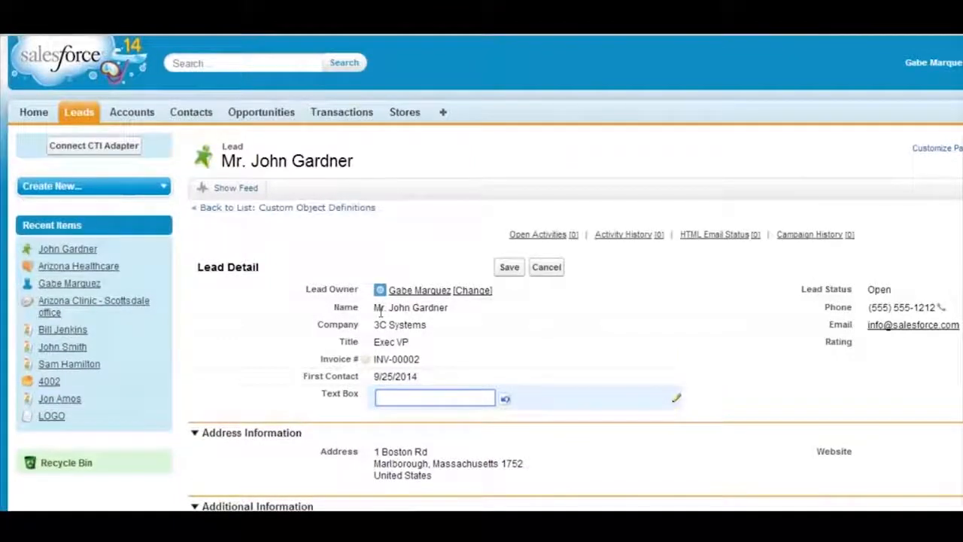
{"action": "left_click", "coordinate": [443, 209]}
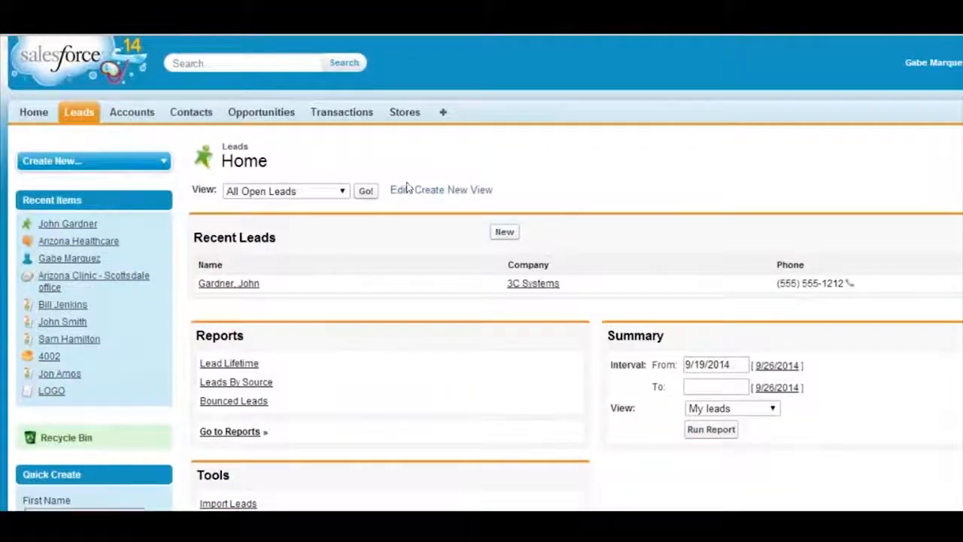
{"action": "left_click", "coordinate": [504, 232]}
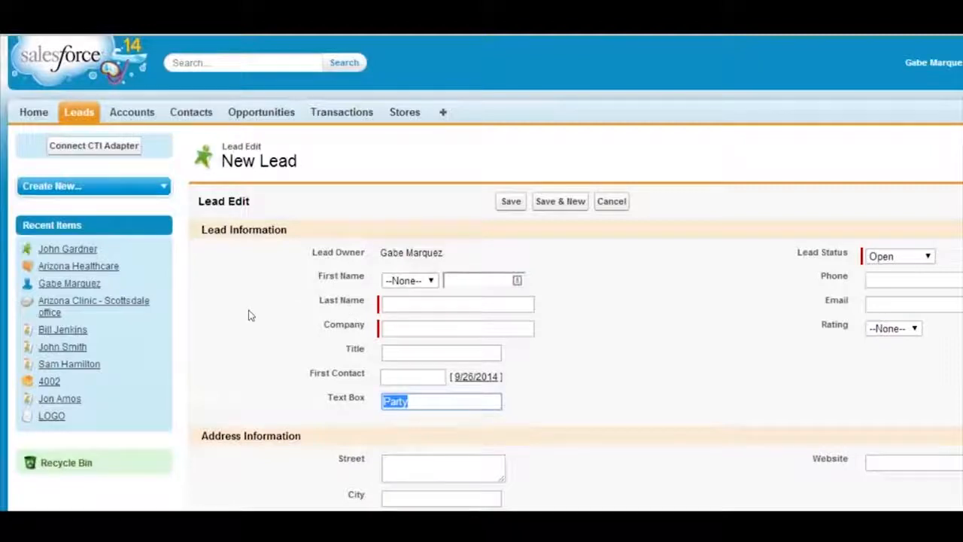
Replace the default in the new lead's Text Box with "no party", clear the field again, and cancel the new lead
{"action": "key", "text": "BackSpace"}
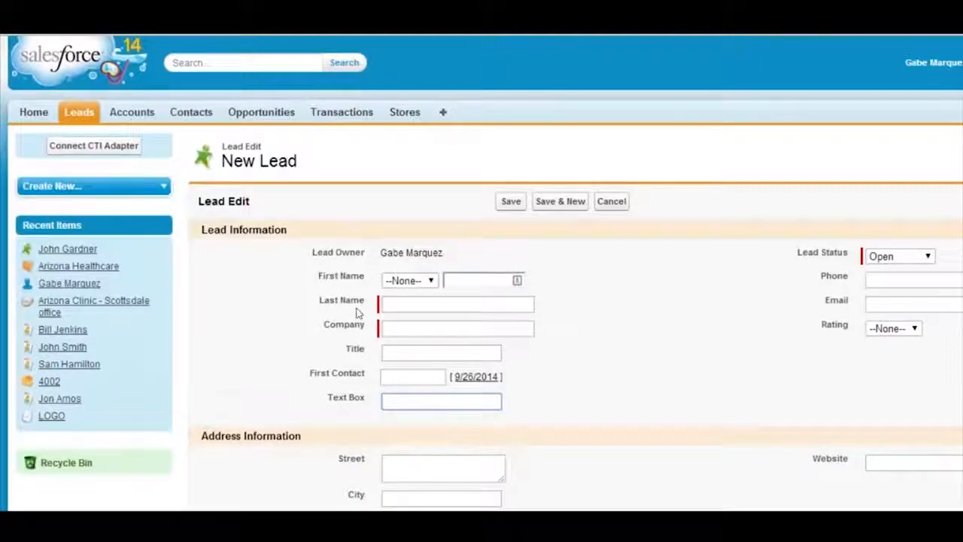
{"action": "type", "text": "no party"}
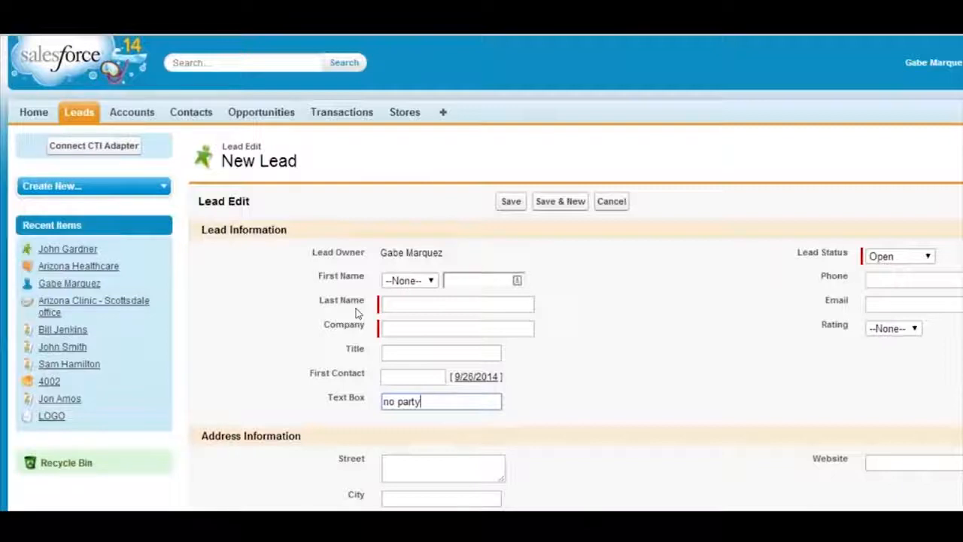
{"action": "key", "text": "BackSpace"}
{"action": "key", "text": "BackSpace"}
{"action": "key", "text": "BackSpace"}
{"action": "key", "text": "BackSpace"}
{"action": "key", "text": "BackSpace"}
{"action": "key", "text": "BackSpace"}
{"action": "key", "text": "BackSpace"}
{"action": "key", "text": "BackSpace"}
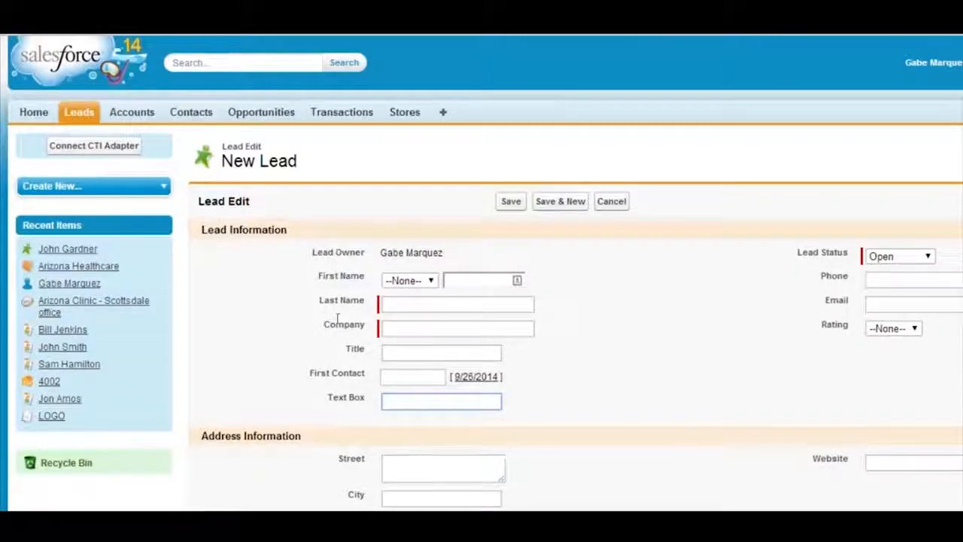
{"action": "left_click", "coordinate": [449, 387]}
{"action": "scroll", "coordinate": [450, 369], "scroll_direction": "down", "scroll_amount": 1}
{"action": "scroll", "coordinate": [450, 368], "scroll_direction": "up", "scroll_amount": 1}
{"action": "left_click", "coordinate": [612, 202]}
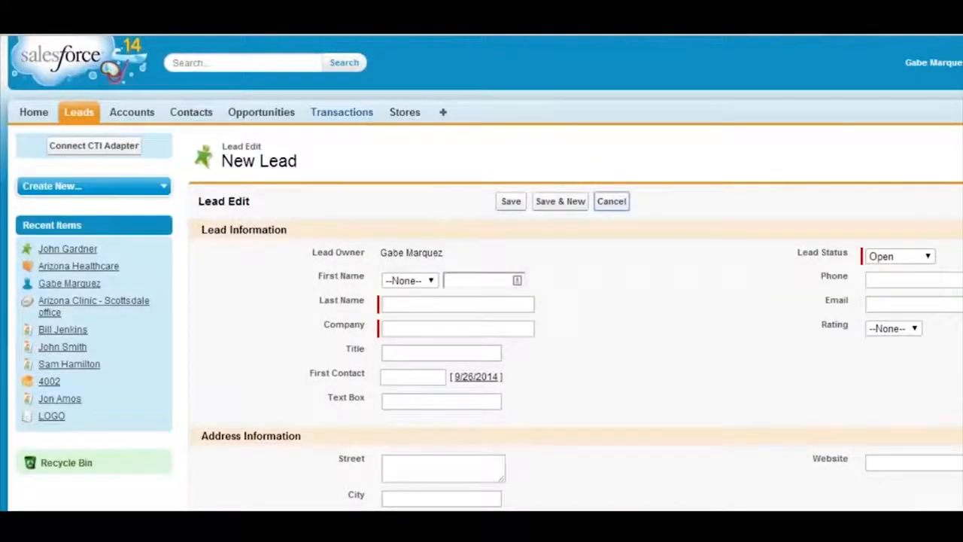
Return to the Lead fields setup and start a new field under Lead Custom Fields & Relationships
{"action": "scroll", "coordinate": [346, 323], "scroll_direction": "down", "scroll_amount": 6}
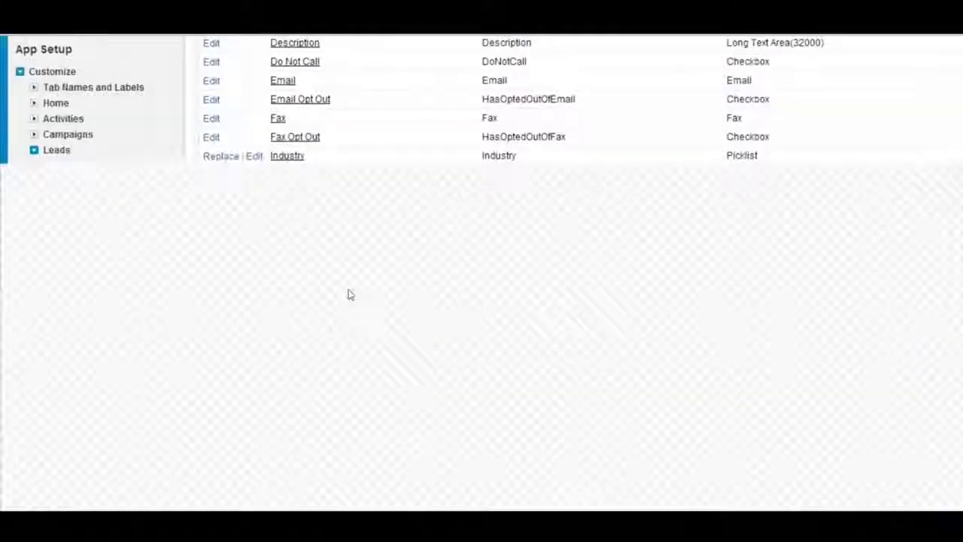
{"action": "scroll", "coordinate": [368, 333], "scroll_direction": "down", "scroll_amount": 1}
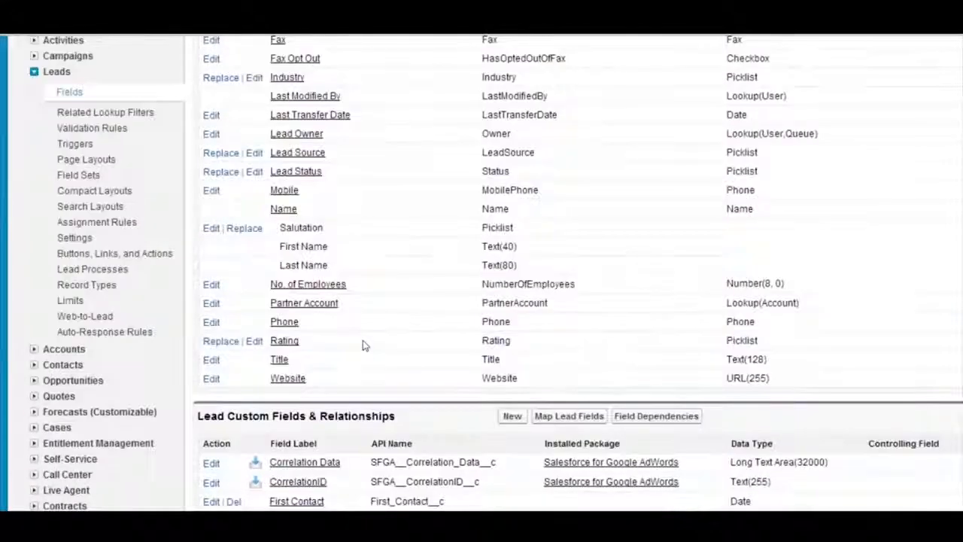
{"action": "scroll", "coordinate": [364, 339], "scroll_direction": "up", "scroll_amount": 1}
{"action": "scroll", "coordinate": [354, 342], "scroll_direction": "down", "scroll_amount": 1}
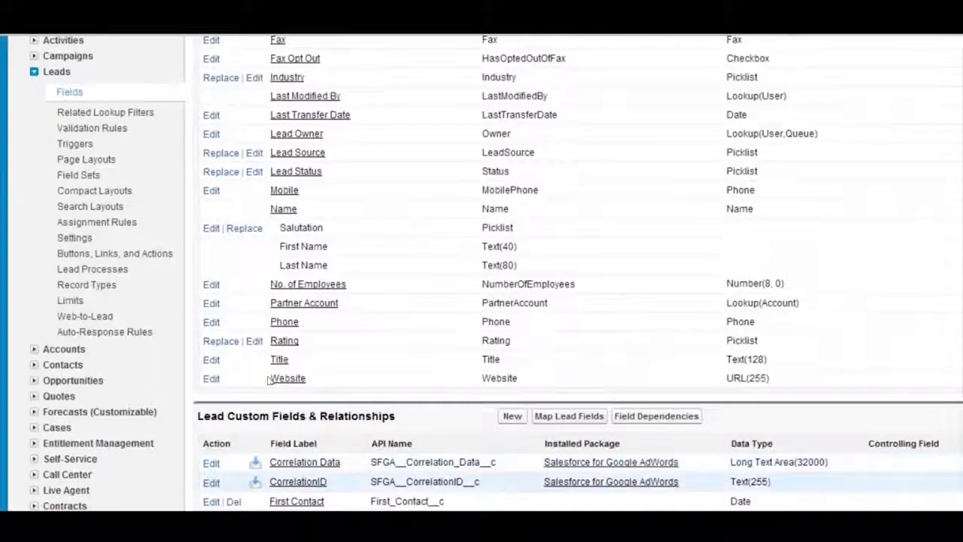
{"action": "scroll", "coordinate": [273, 384], "scroll_direction": "down", "scroll_amount": 1}
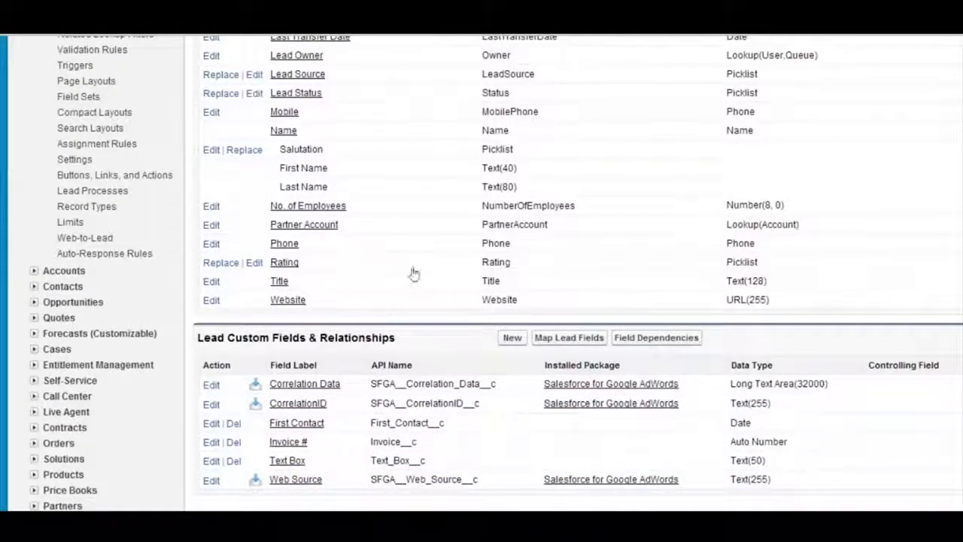
{"action": "left_click", "coordinate": [511, 337]}
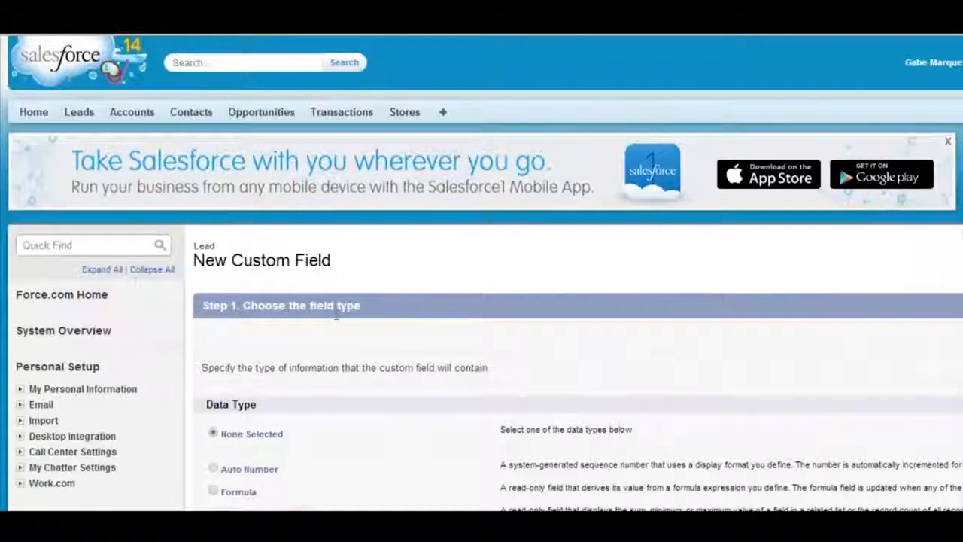
Examine the data types available for a custom Lead field, from Lookup Relationship to URL, pointing out the picklist and text types
{"action": "scroll", "coordinate": [334, 323], "scroll_direction": "down", "scroll_amount": 7}
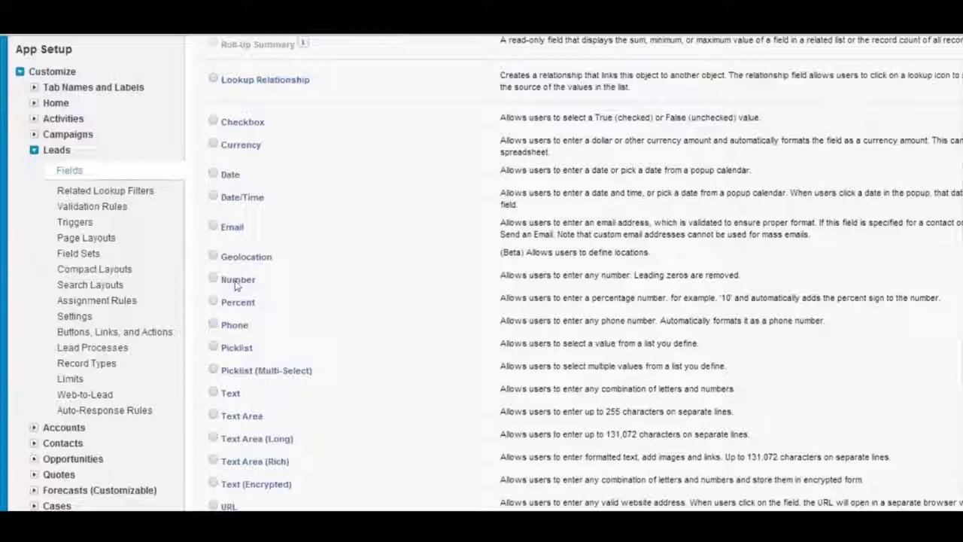
{"action": "scroll", "coordinate": [212, 295], "scroll_direction": "up", "scroll_amount": 1}
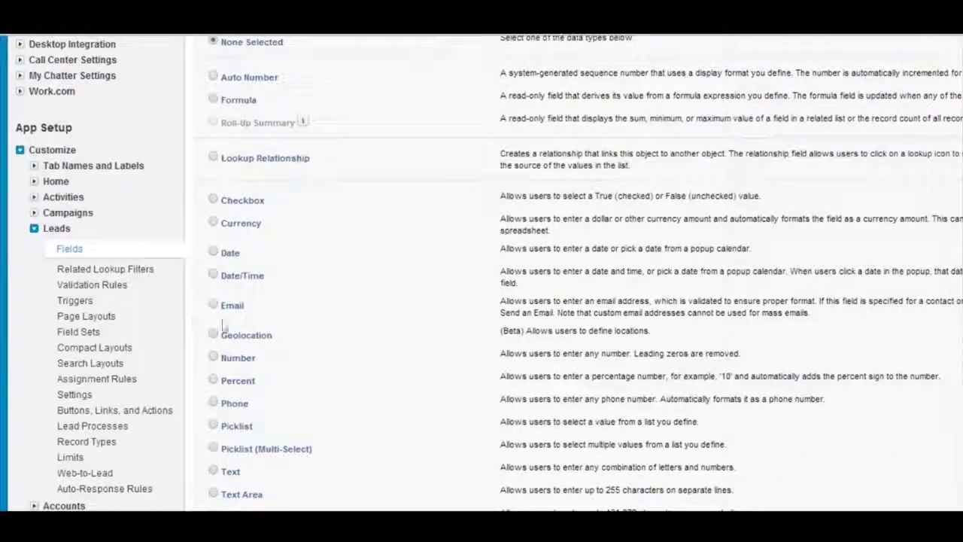
{"action": "scroll", "coordinate": [331, 323], "scroll_direction": "down", "scroll_amount": 1}
{"action": "scroll", "coordinate": [331, 325], "scroll_direction": "down", "scroll_amount": 1}
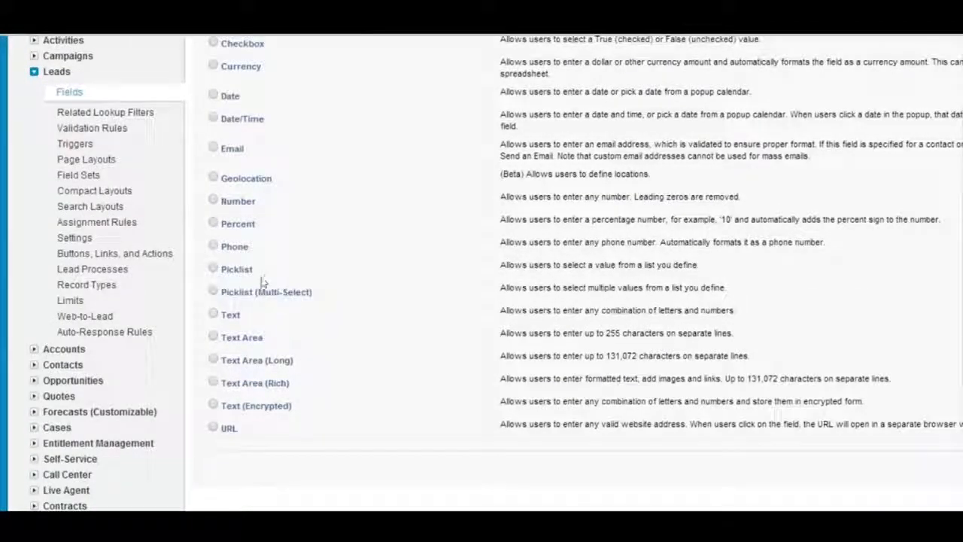
{"action": "left_click_drag", "start_coordinate": [172, 260], "coordinate": [187, 368]}
{"action": "left_click", "coordinate": [235, 346]}
{"action": "scroll", "coordinate": [238, 351], "scroll_direction": "up", "scroll_amount": 1}
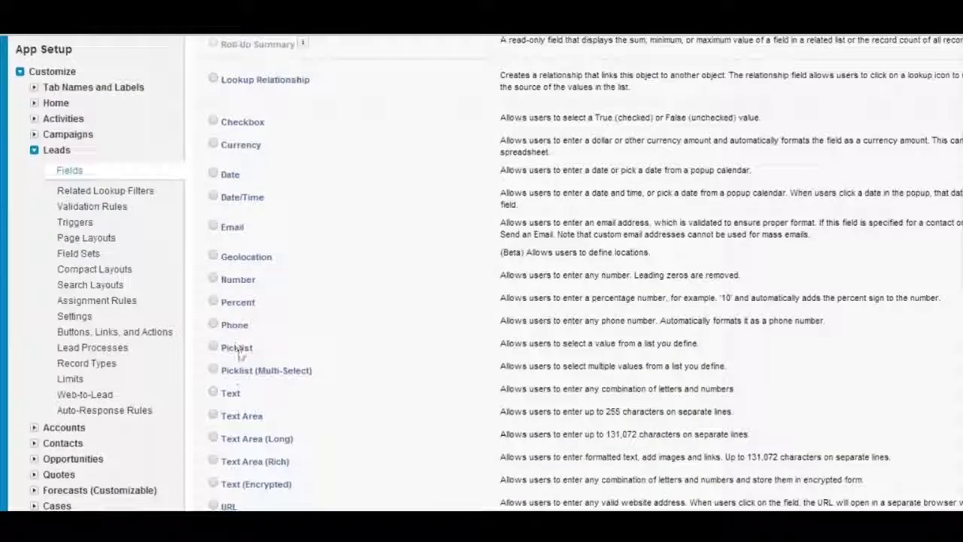
{"action": "left_click_drag", "start_coordinate": [296, 485], "coordinate": [202, 387]}
{"action": "left_click", "coordinate": [336, 401]}
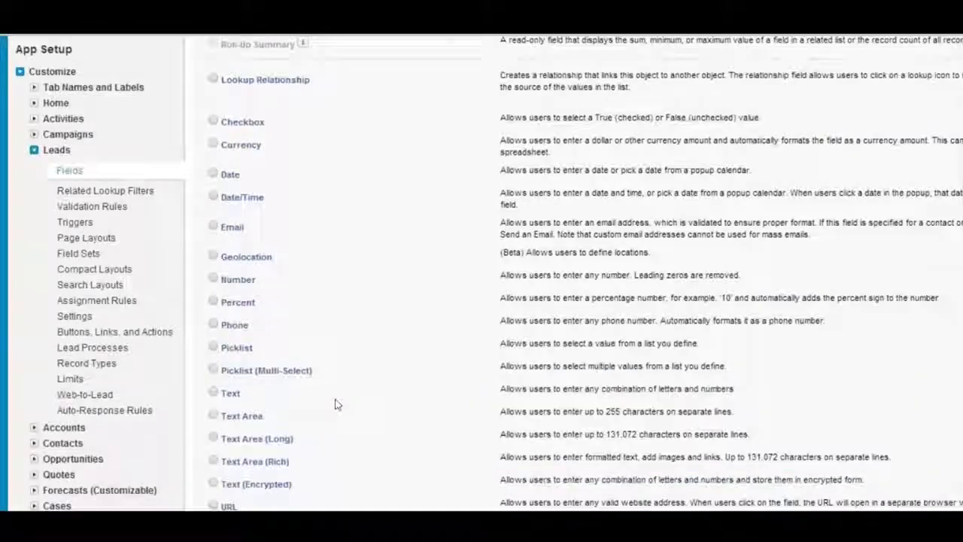
Leave the field type selection, return to the Lead Fields page, and look through the Lead Standard Fields
{"action": "scroll", "coordinate": [336, 404], "scroll_direction": "up", "scroll_amount": 5}
{"action": "scroll", "coordinate": [414, 343], "scroll_direction": "up", "scroll_amount": 1}
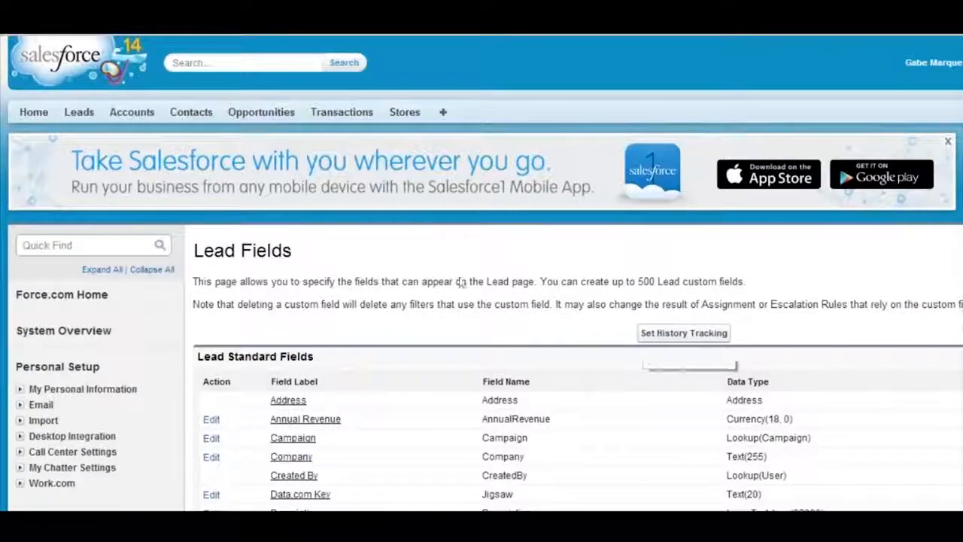
{"action": "scroll", "coordinate": [410, 268], "scroll_direction": "down", "scroll_amount": 2}
{"action": "scroll", "coordinate": [410, 268], "scroll_direction": "down", "scroll_amount": 6}
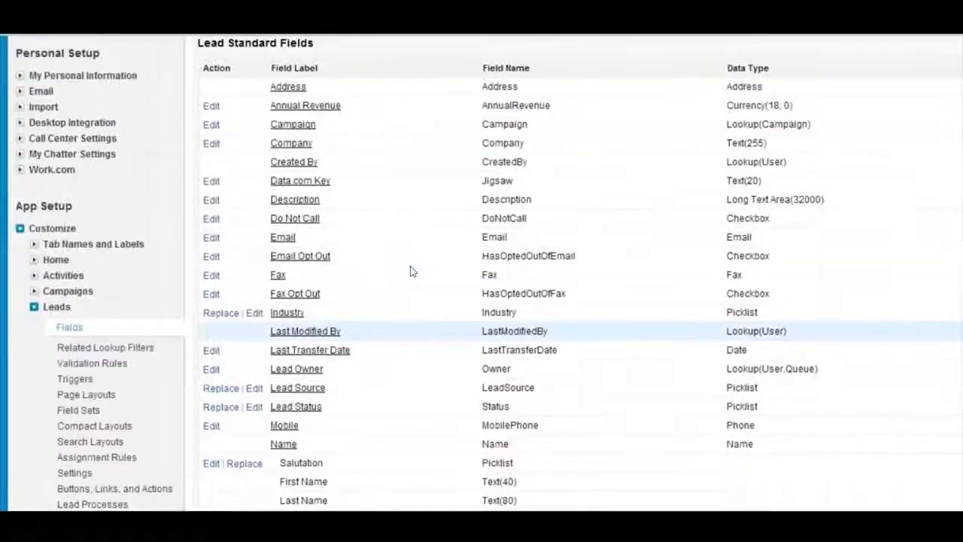